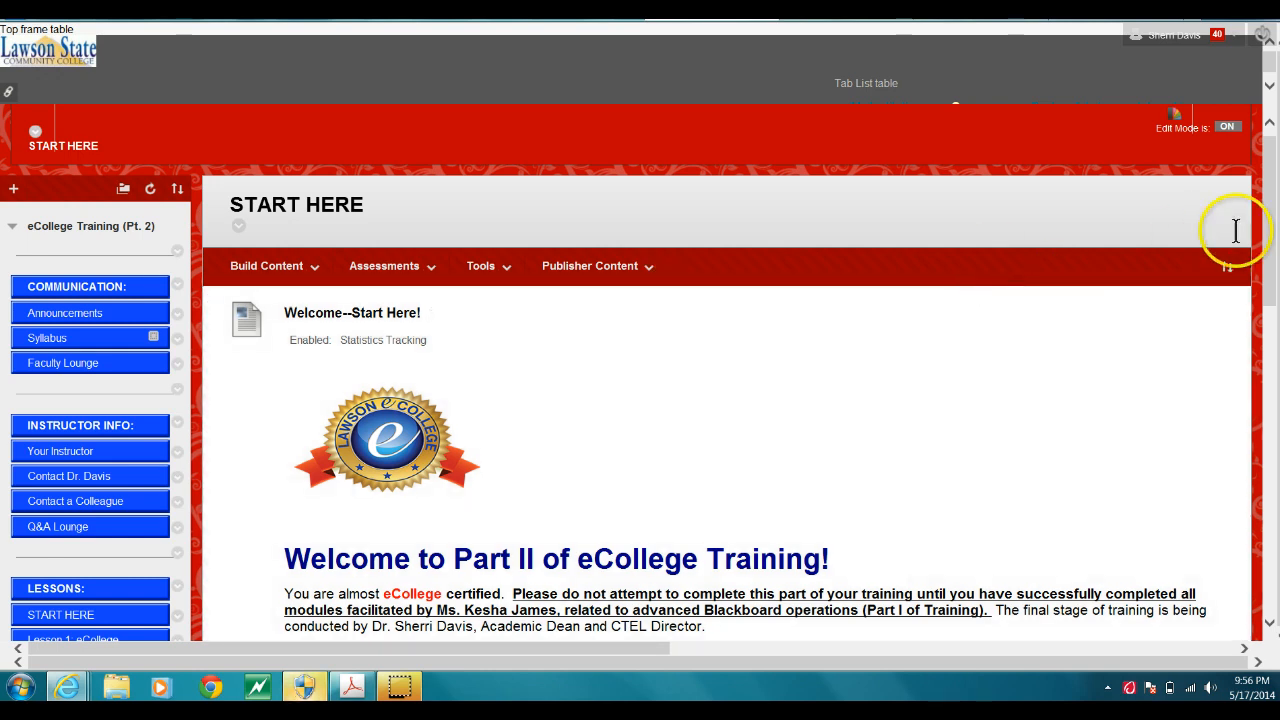
{"action": "left_click_drag", "start_coordinate": [1266, 228], "coordinate": [1276, 262]}
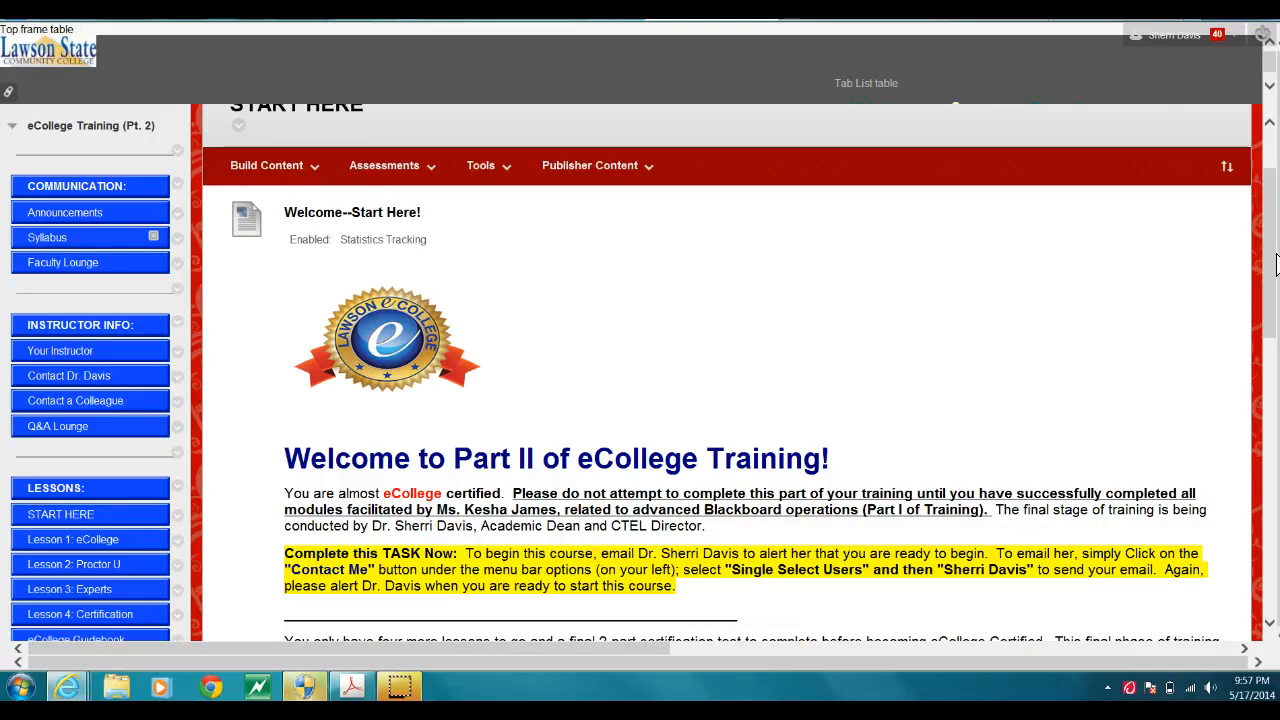
{"action": "left_click_drag", "start_coordinate": [1271, 270], "coordinate": [1270, 243]}
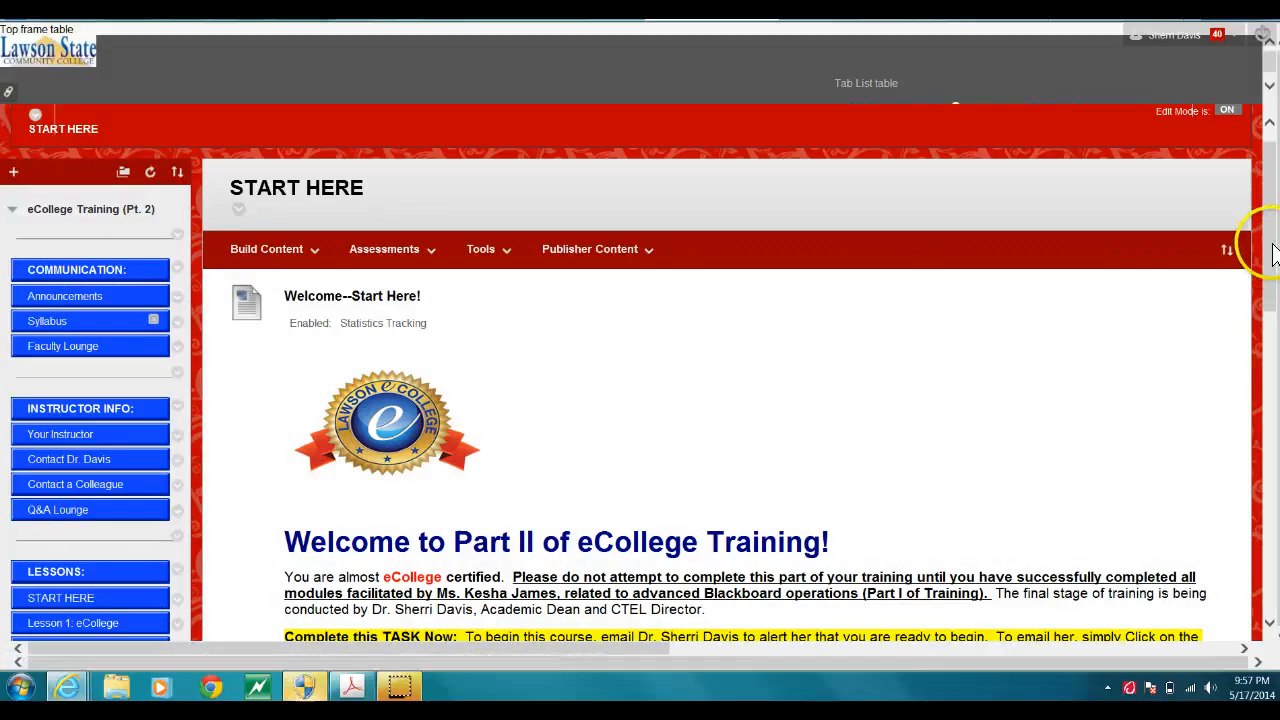
{"action": "left_click_drag", "start_coordinate": [1268, 272], "coordinate": [1272, 290]}
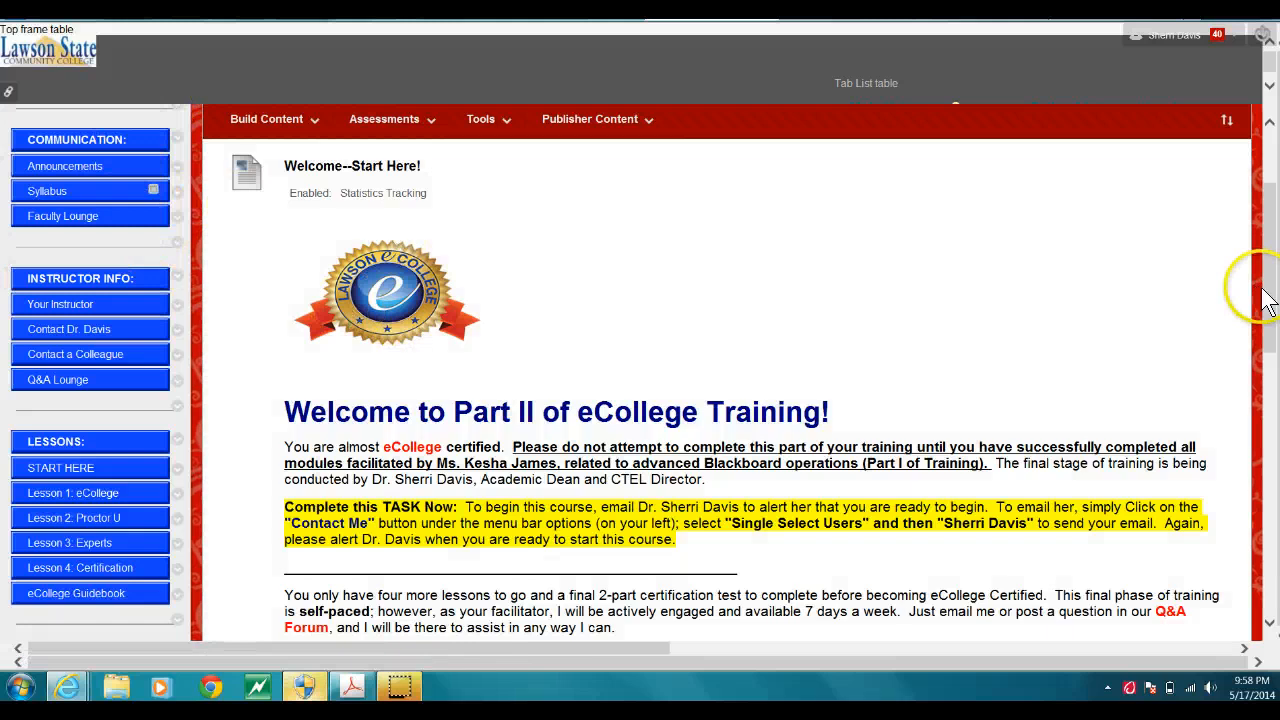
{"action": "left_click_drag", "start_coordinate": [1271, 276], "coordinate": [1270, 230]}
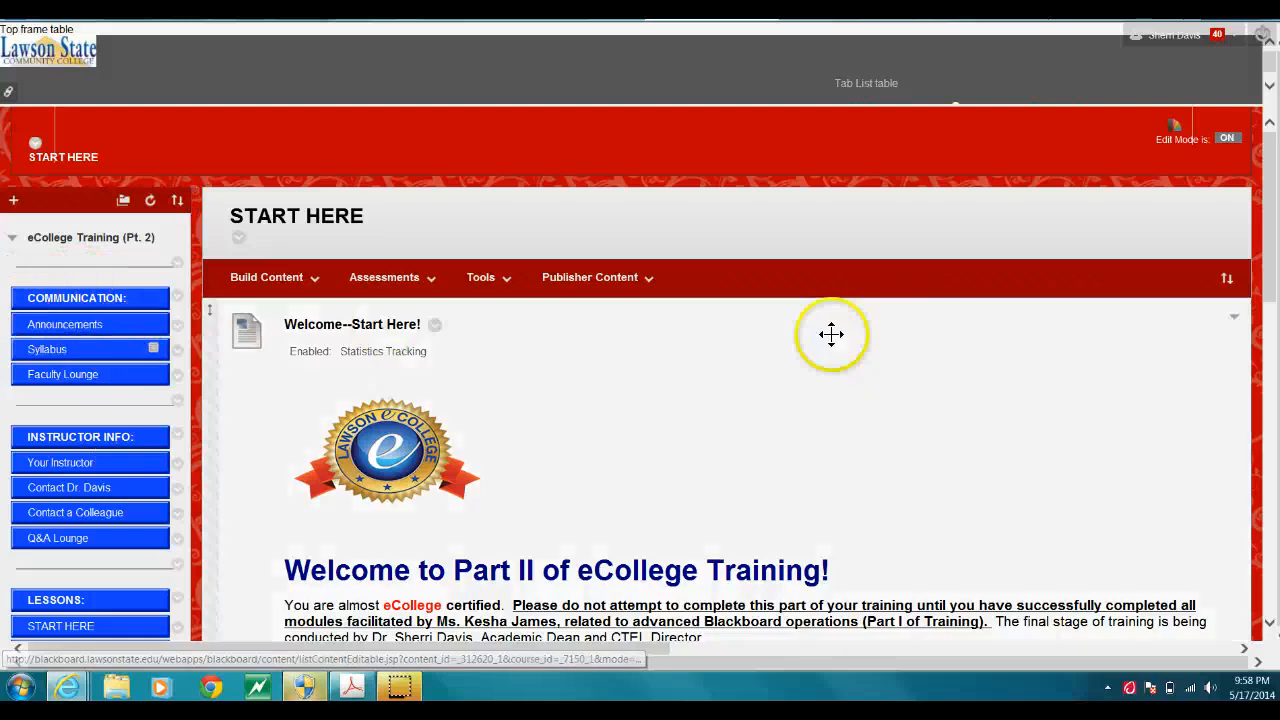
- Open the course's Teaching Style customization page
{"action": "left_click_drag", "start_coordinate": [1270, 226], "coordinate": [1275, 557]}
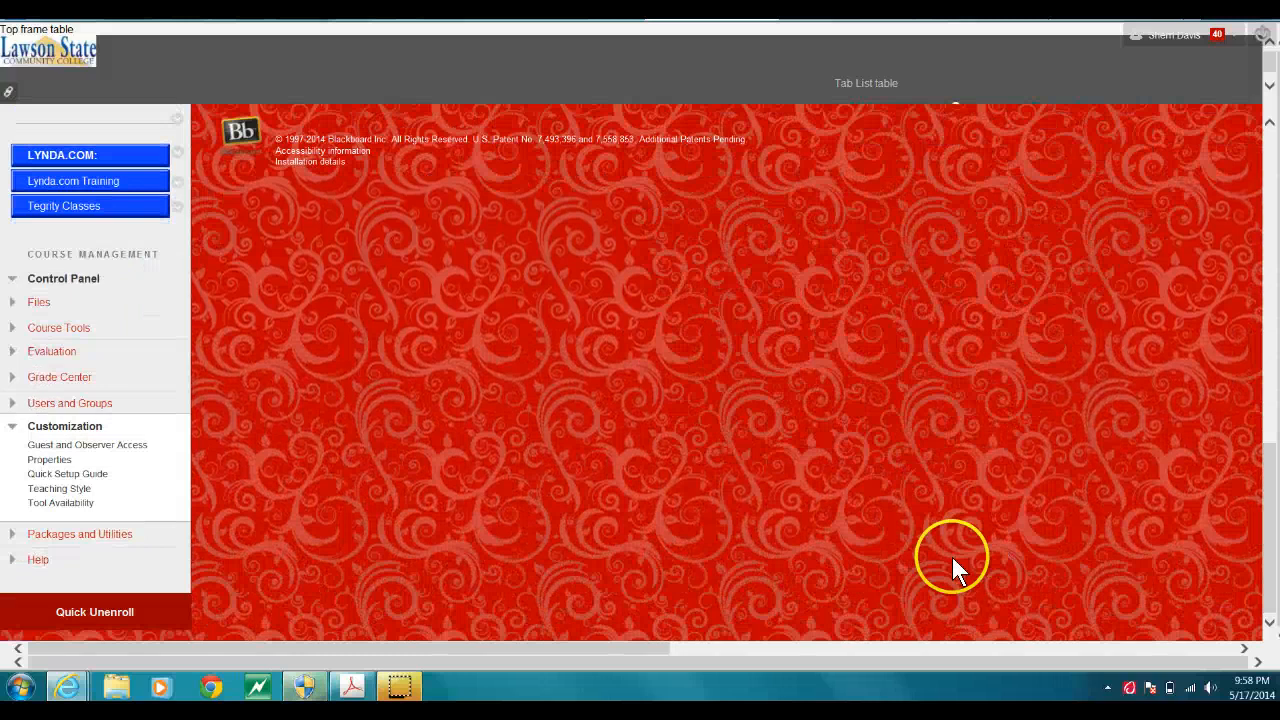
{"action": "left_click", "coordinate": [62, 492]}
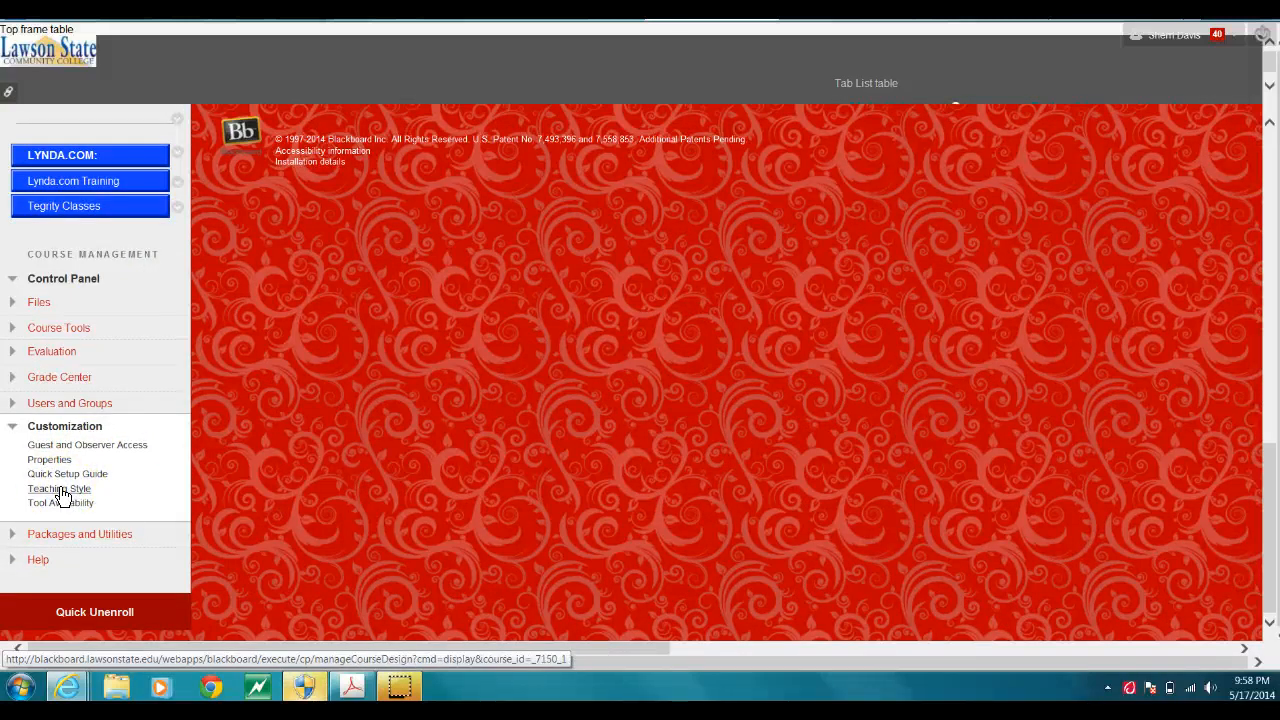
{"action": "left_click", "coordinate": [62, 492]}
{"action": "left_click", "coordinate": [62, 492]}
{"action": "left_click", "coordinate": [62, 492]}
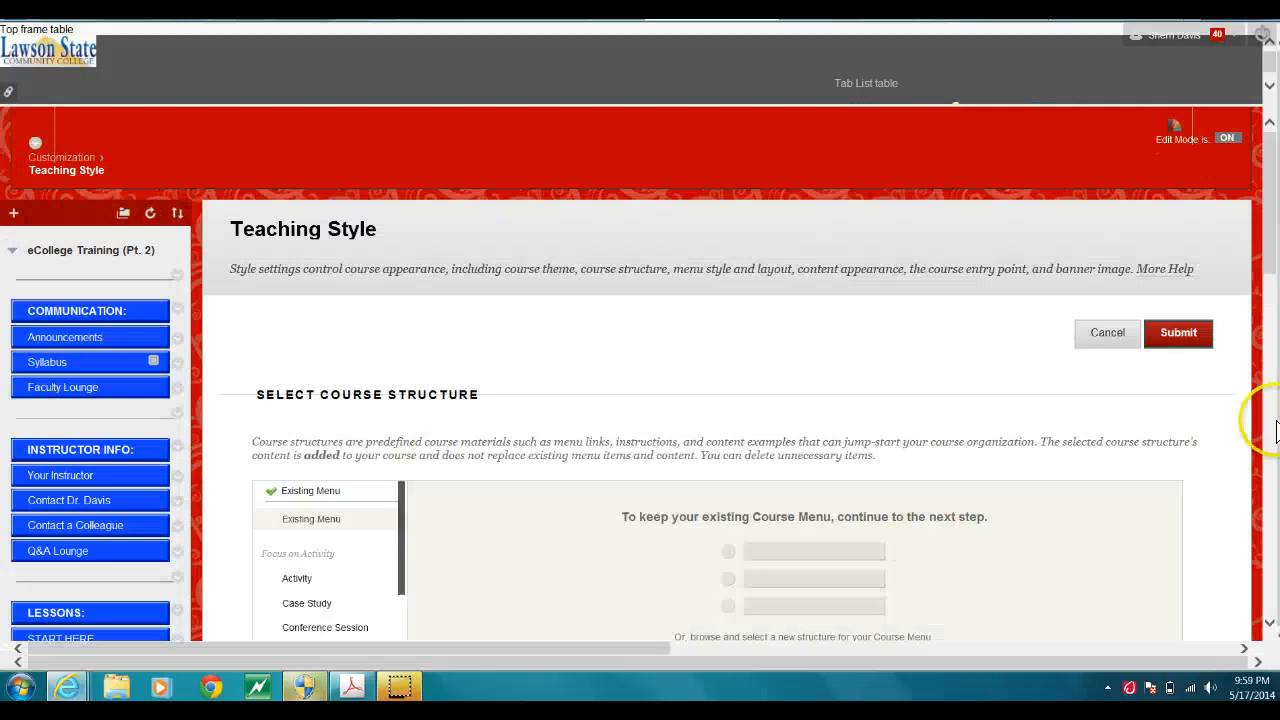
- Switch the course entry point to Announcements and back to START HERE
{"action": "left_click_drag", "start_coordinate": [1268, 196], "coordinate": [1269, 371]}
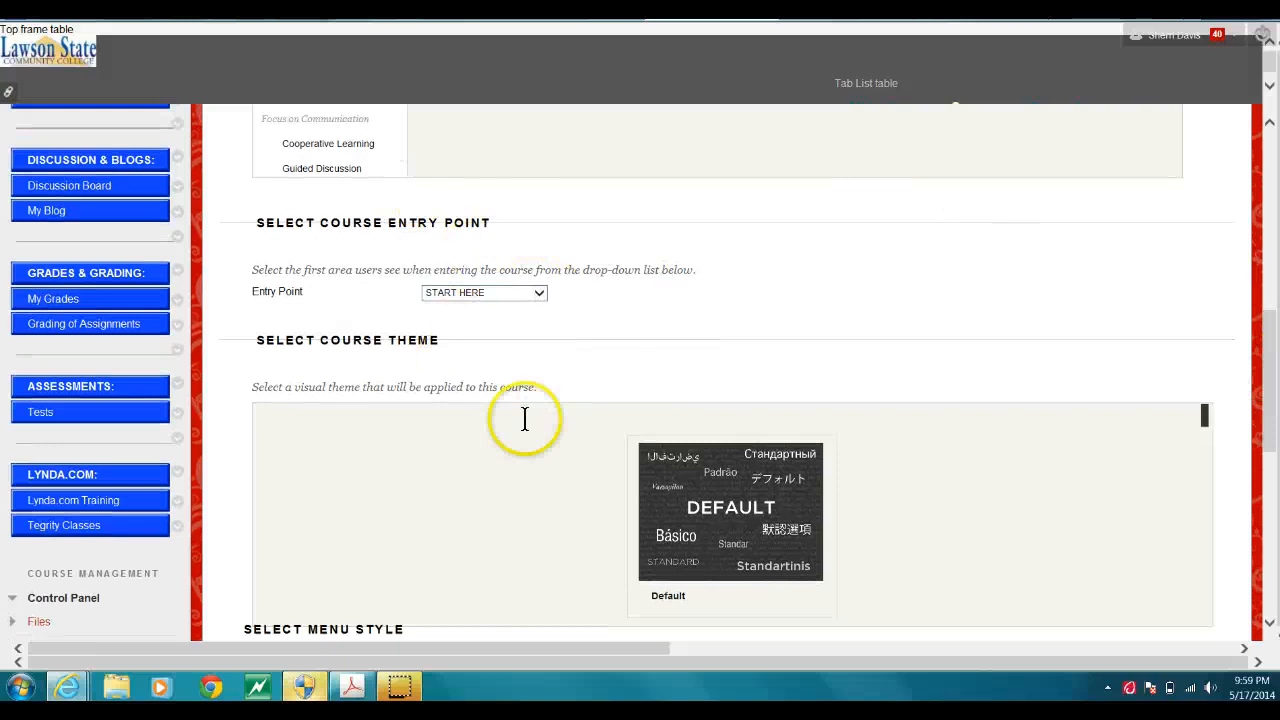
{"action": "left_click", "coordinate": [539, 295]}
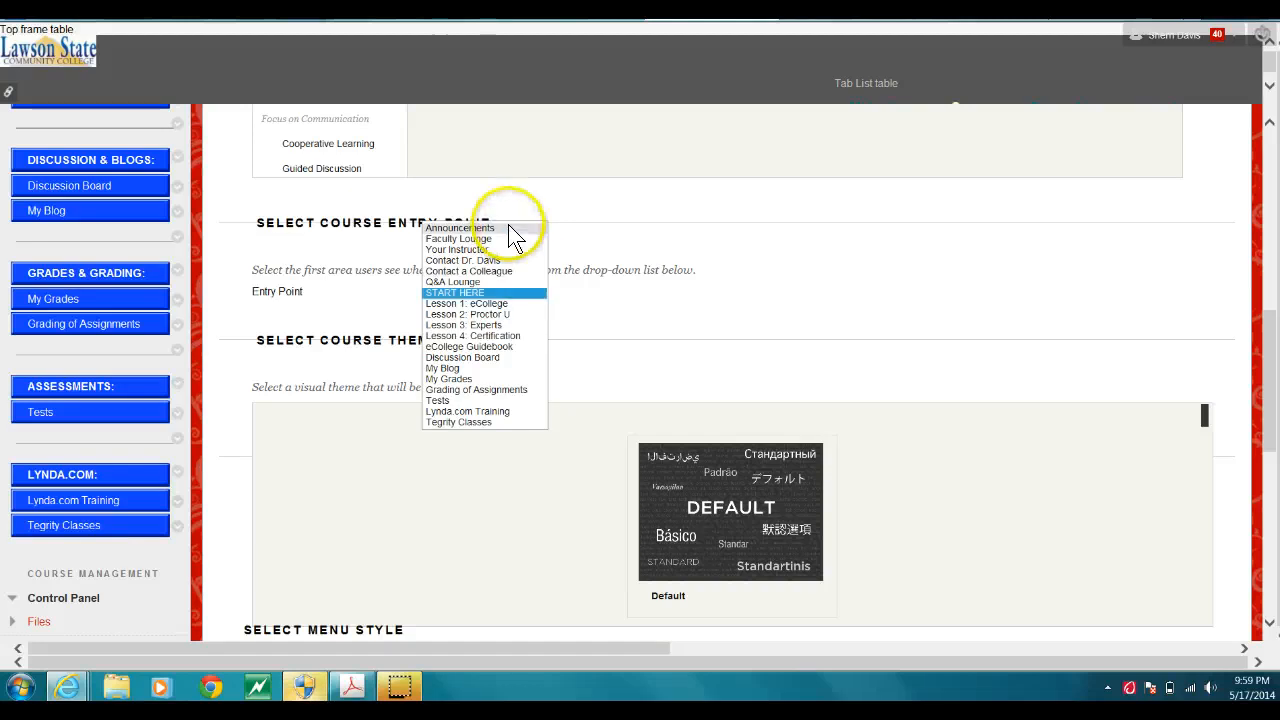
{"action": "left_click", "coordinate": [508, 226]}
{"action": "left_click", "coordinate": [538, 293]}
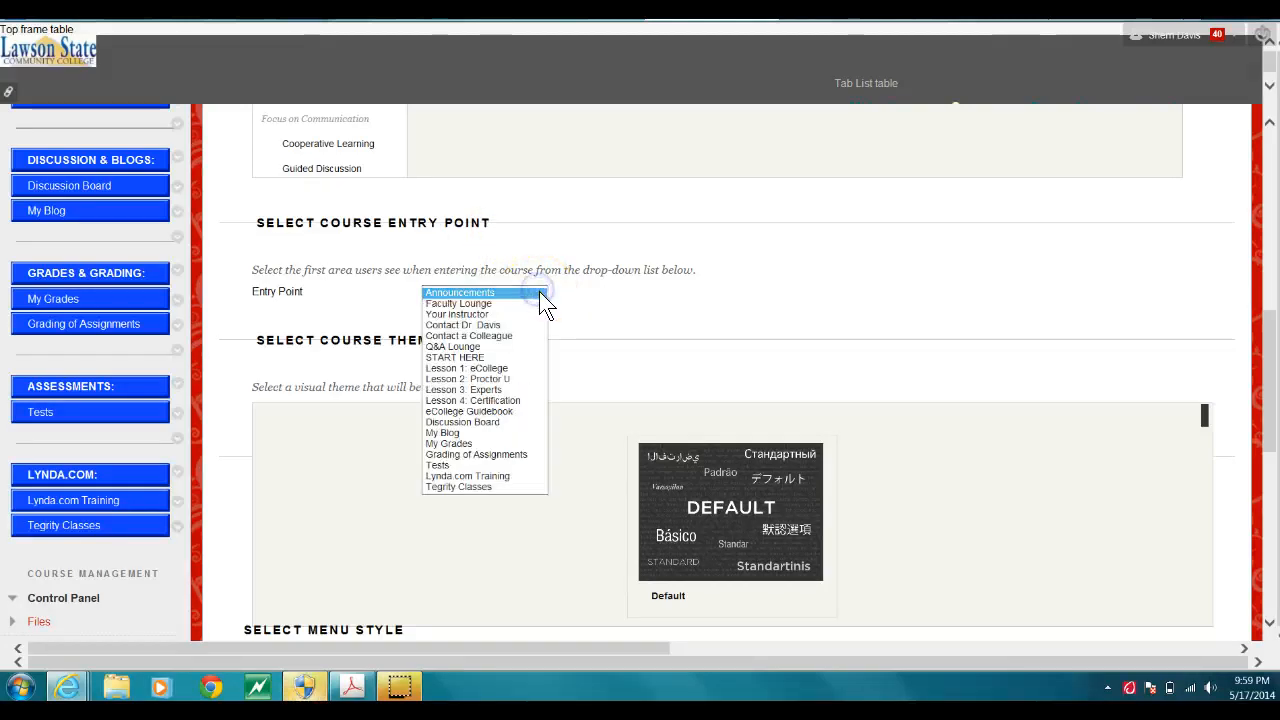
{"action": "left_click", "coordinate": [517, 357]}
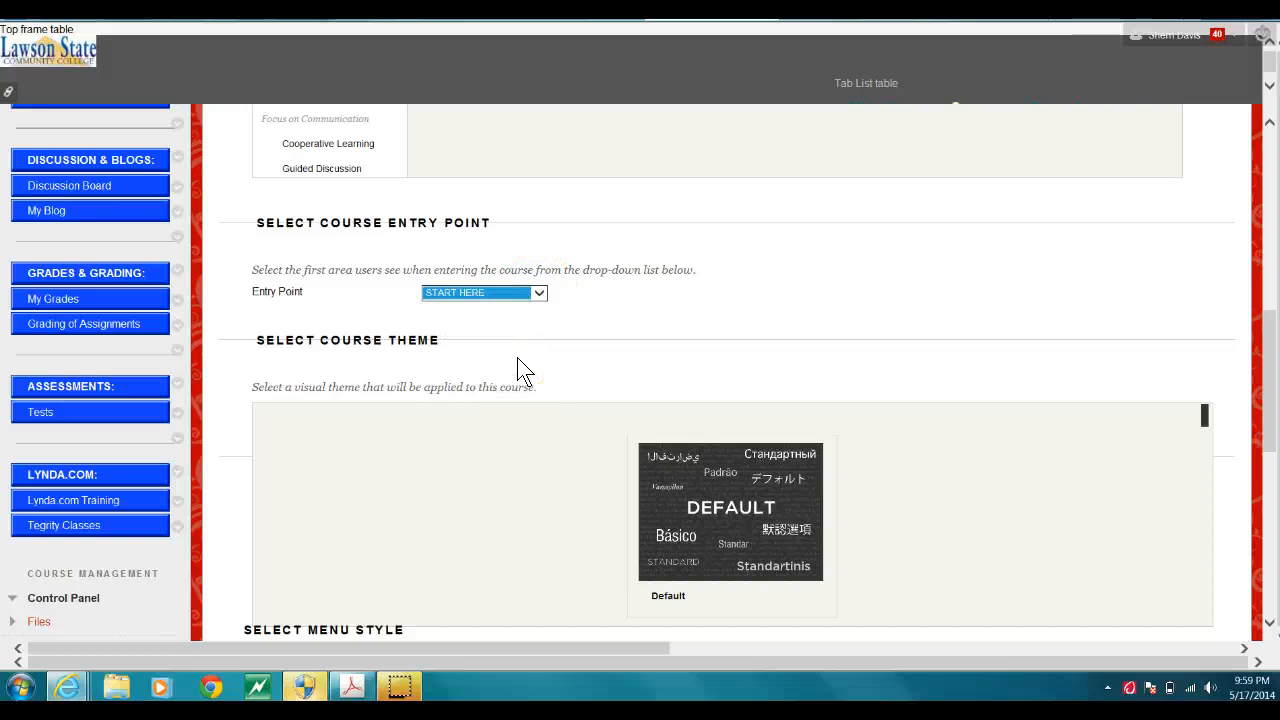
{"action": "left_click", "coordinate": [538, 293]}
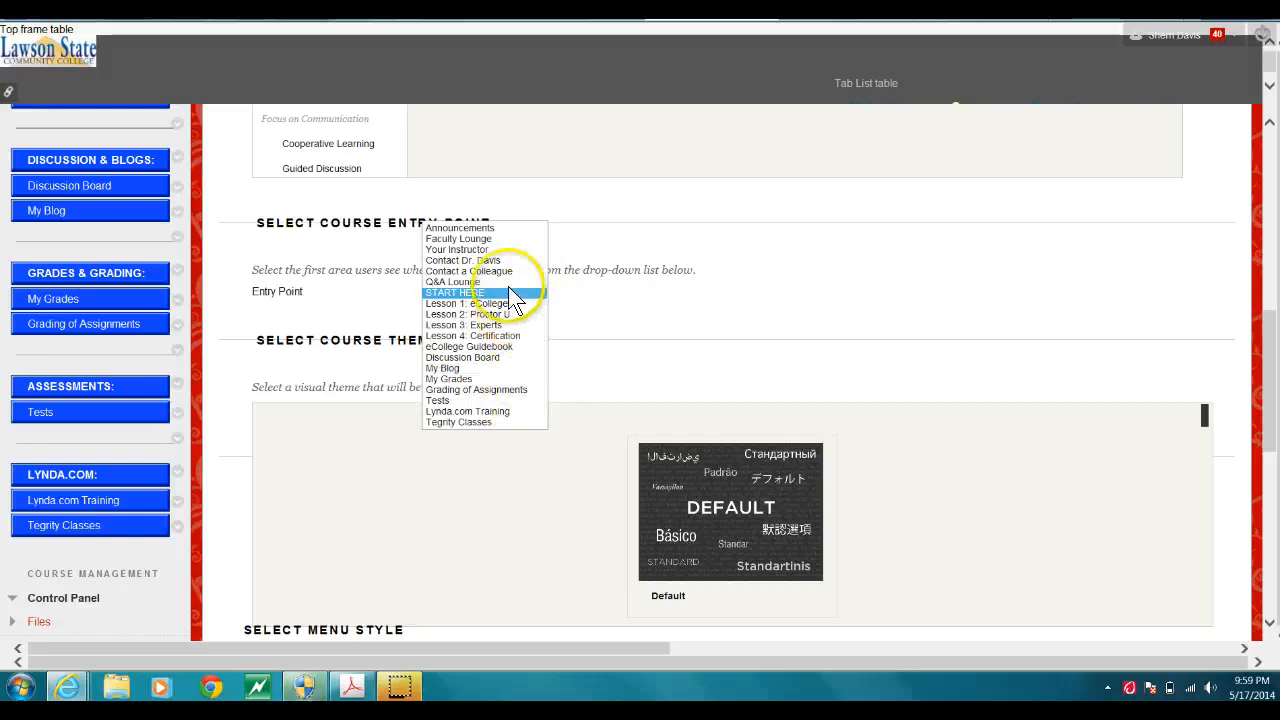
{"action": "left_click", "coordinate": [508, 292]}
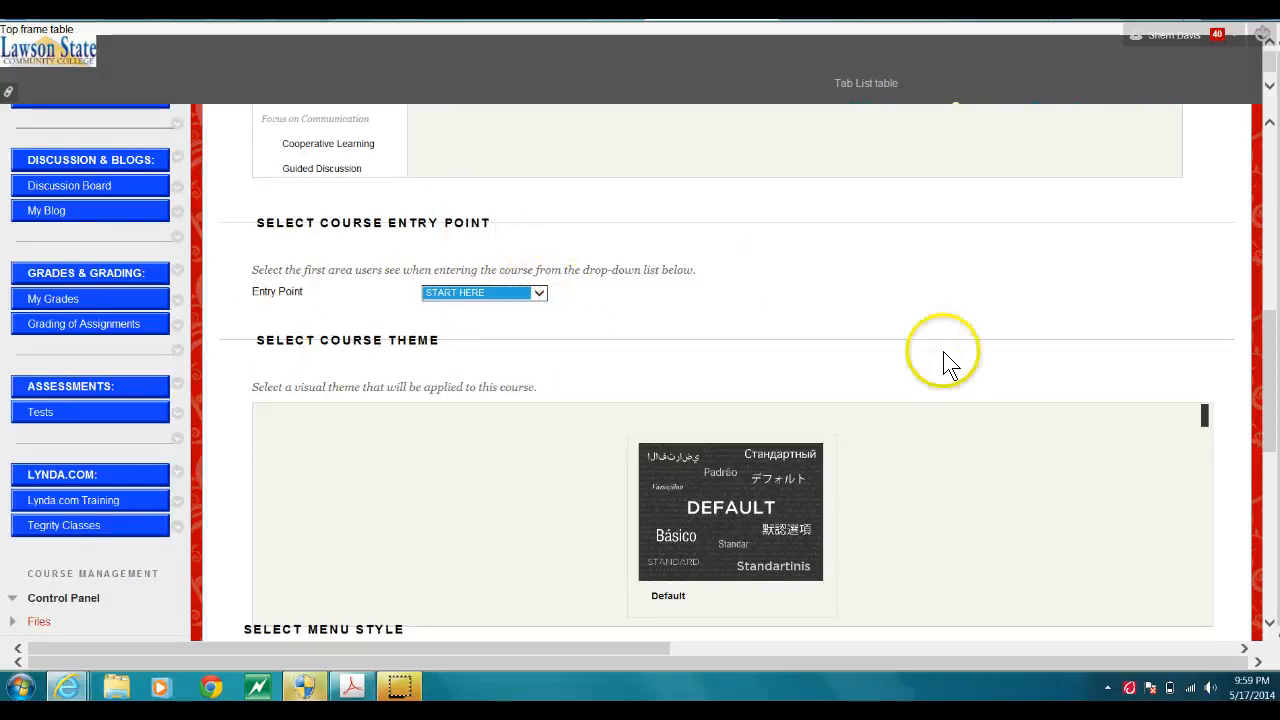
- Alternate the course menu style between Text and Buttons to compare the previews, leaving it on Text
{"action": "left_click_drag", "start_coordinate": [1267, 332], "coordinate": [1270, 445]}
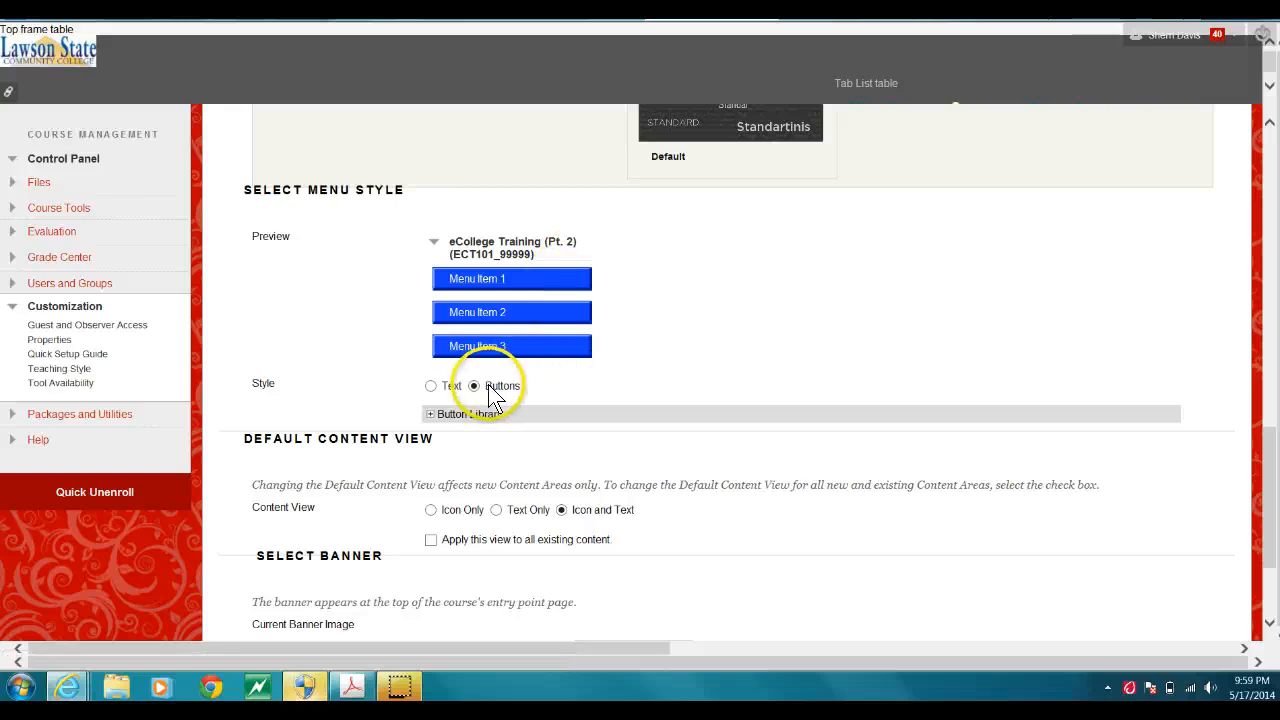
{"action": "left_click", "coordinate": [430, 386]}
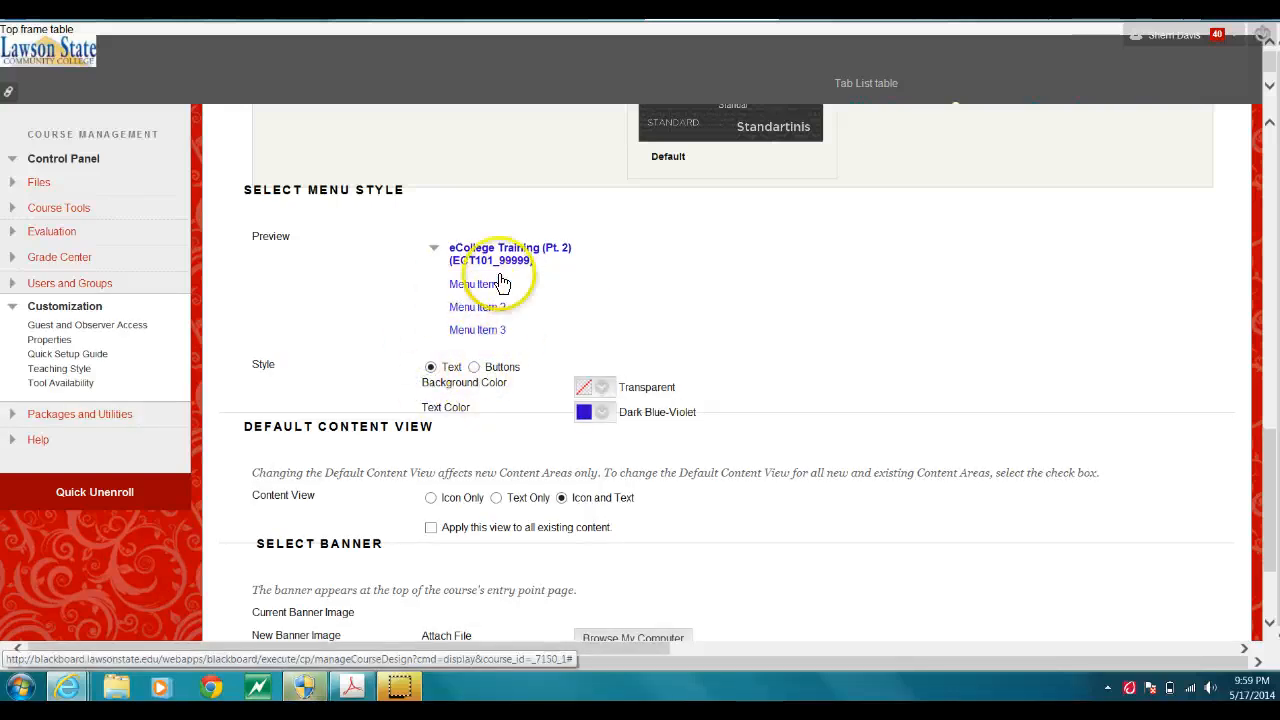
{"action": "left_click", "coordinate": [474, 367]}
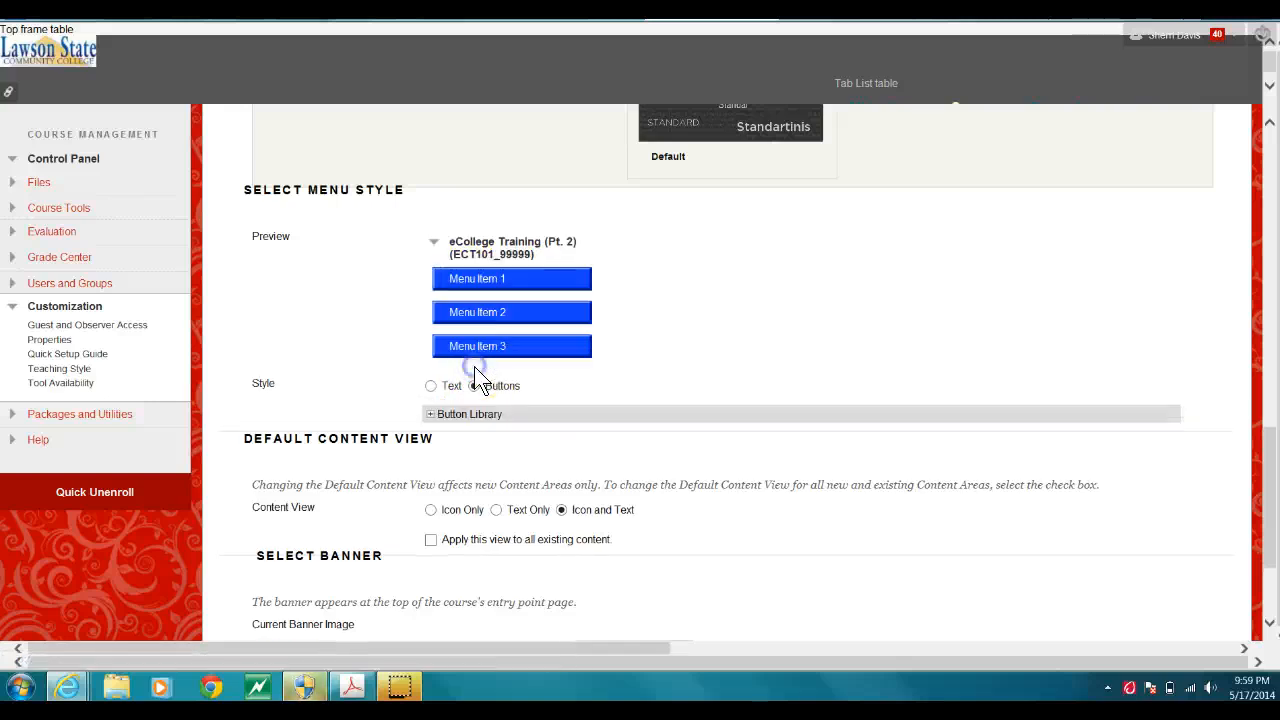
{"action": "left_click", "coordinate": [430, 386]}
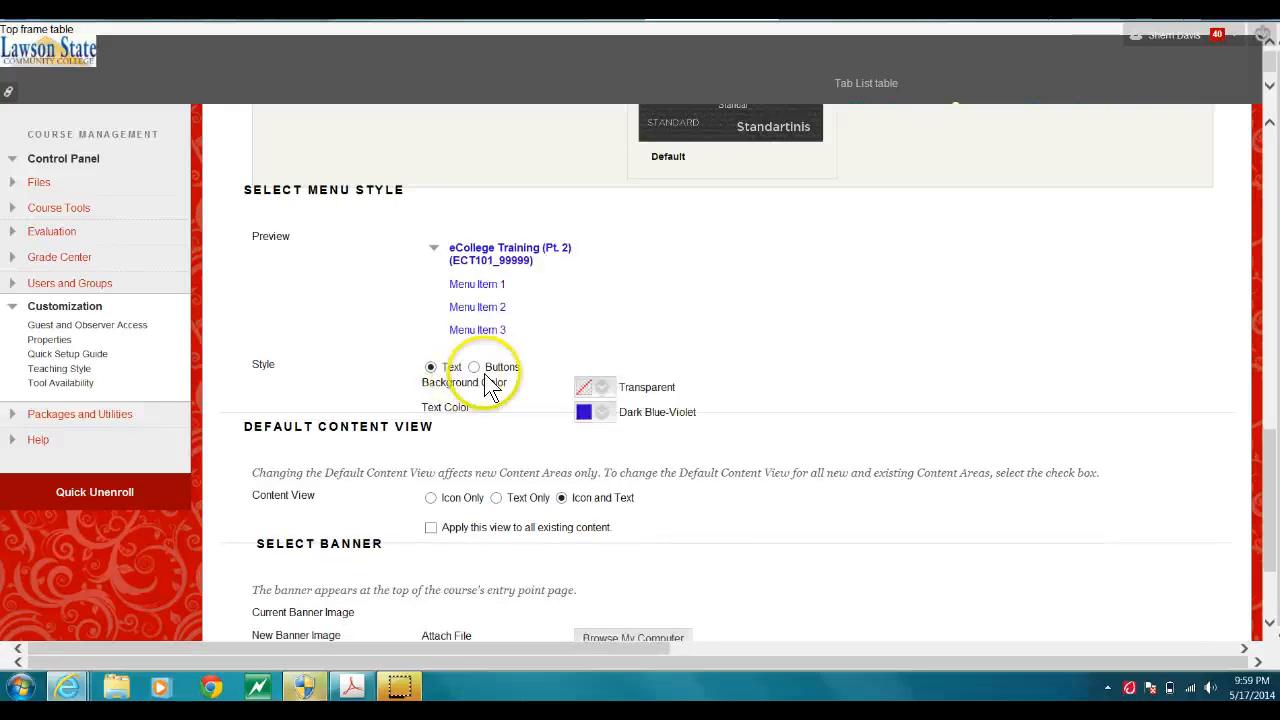
{"action": "left_click", "coordinate": [474, 368]}
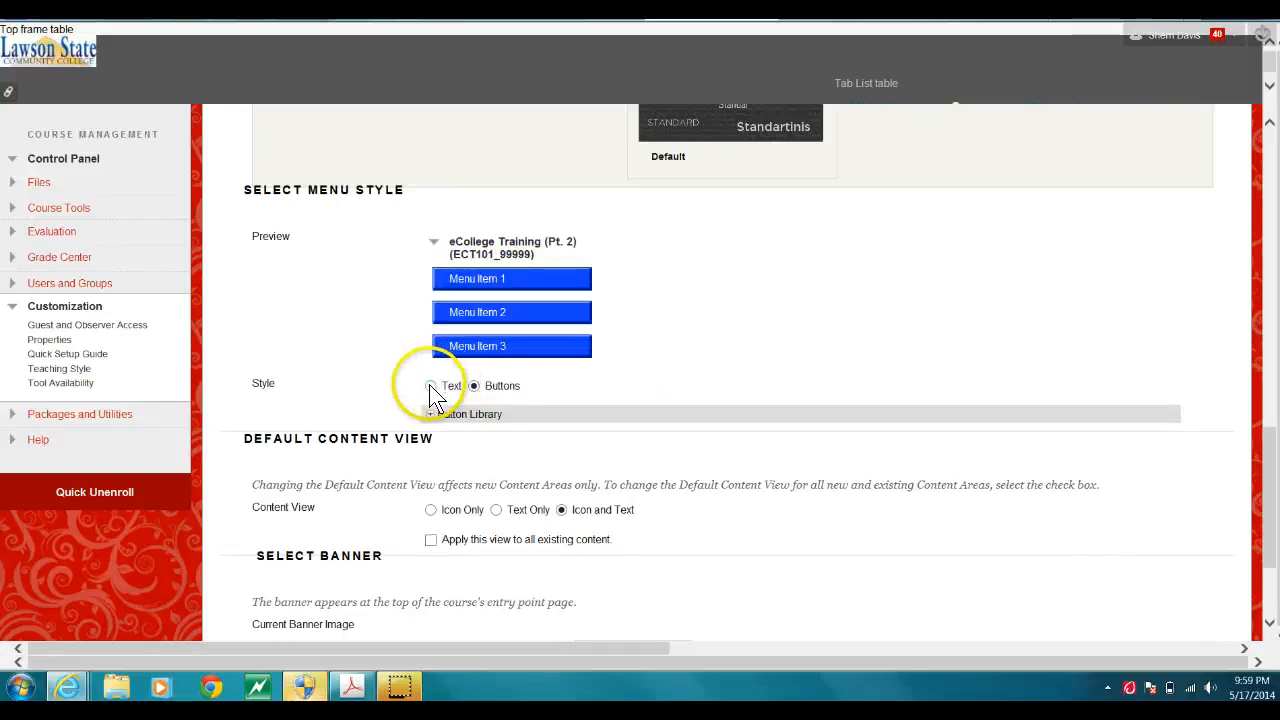
{"action": "left_click", "coordinate": [431, 386]}
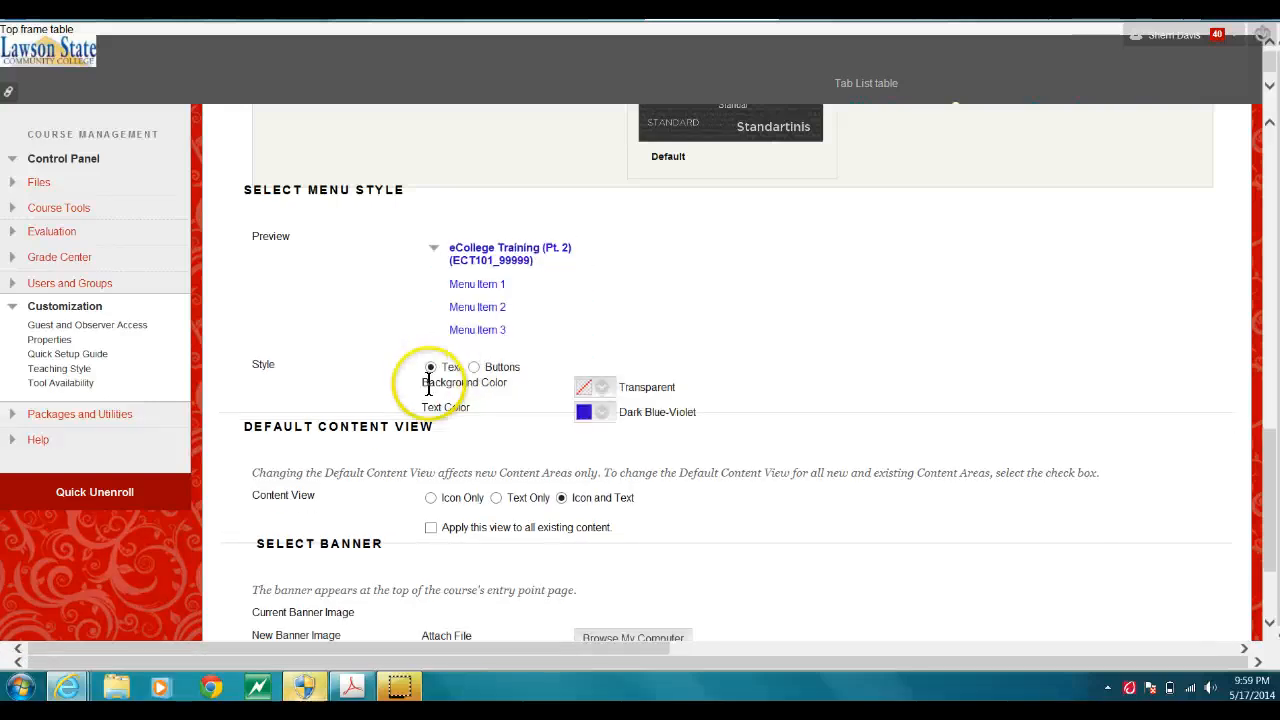
{"action": "left_click", "coordinate": [475, 367]}
{"action": "left_click", "coordinate": [430, 385]}
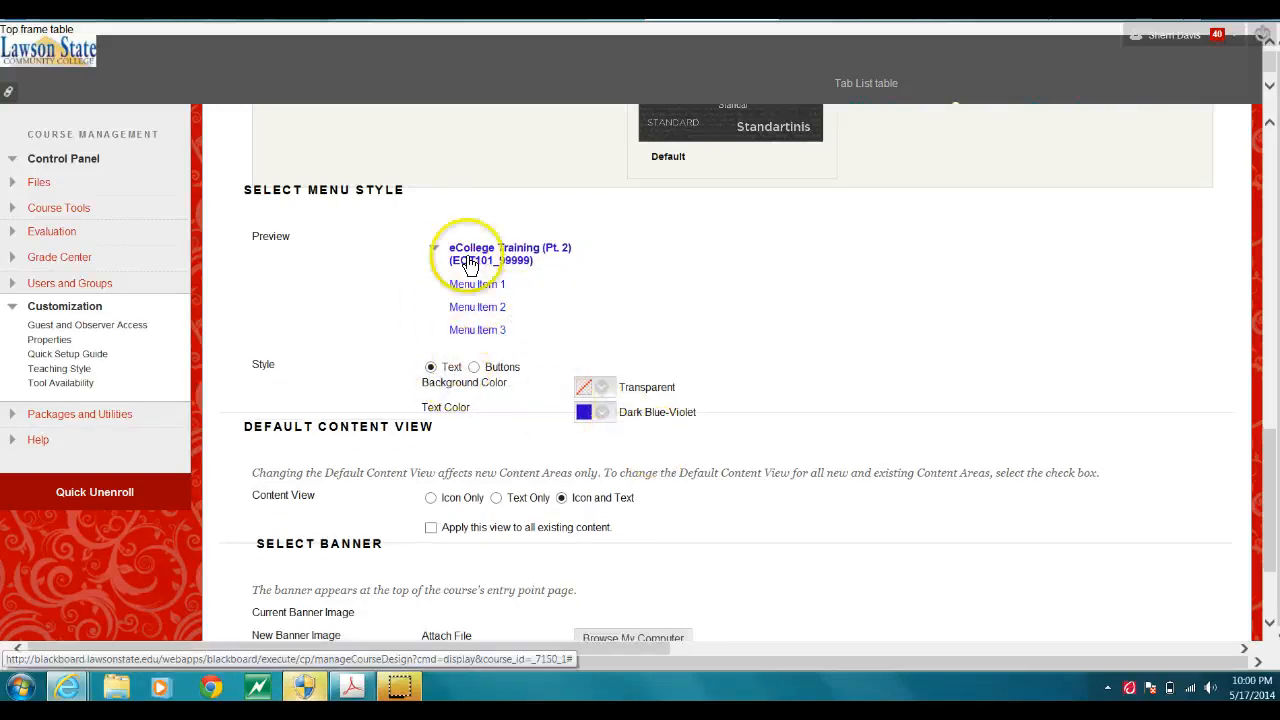
- Set the menu text color to Violet Violet-Blue (#6600FF) and apply it
{"action": "left_click", "coordinate": [601, 416]}
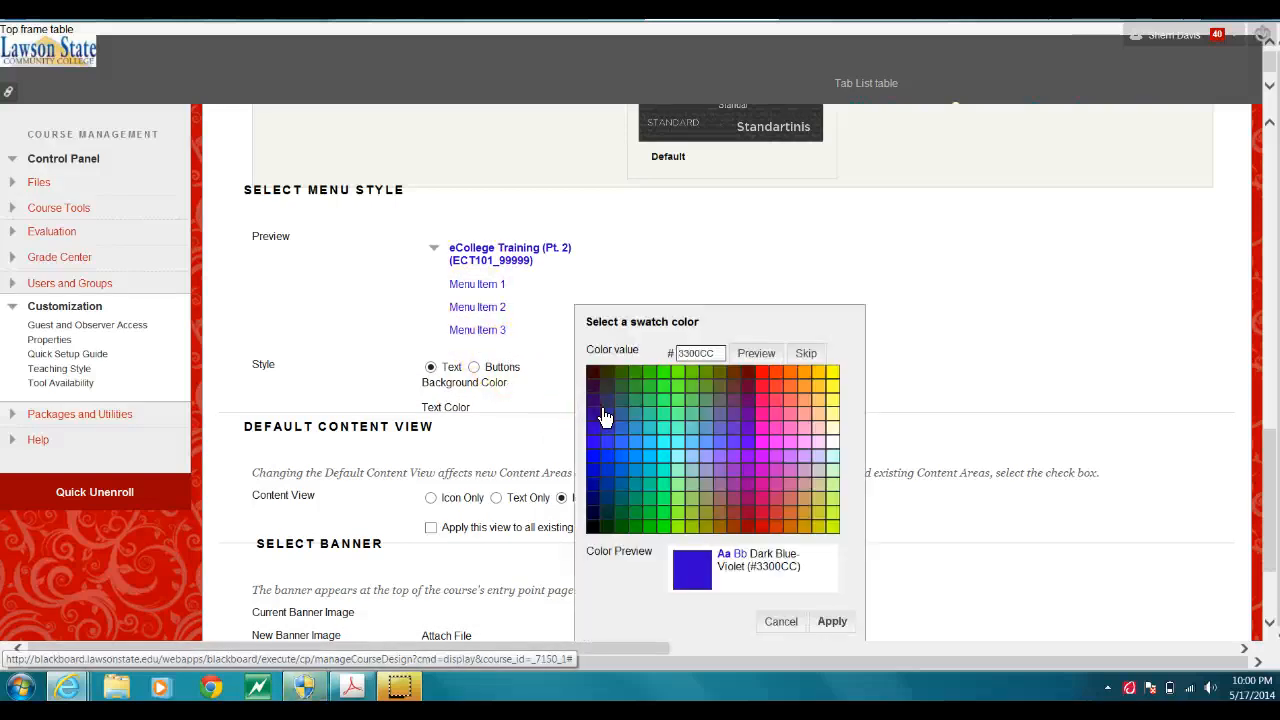
{"action": "left_click", "coordinate": [752, 447]}
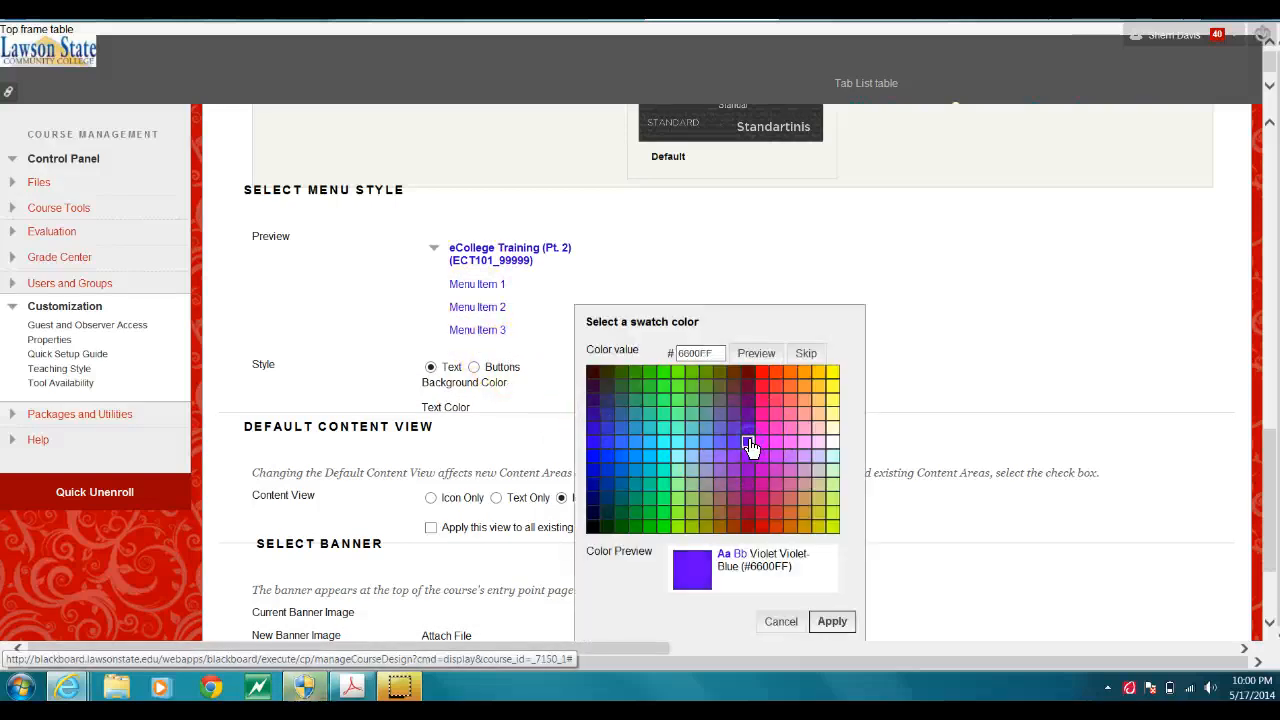
{"action": "left_click", "coordinate": [830, 621]}
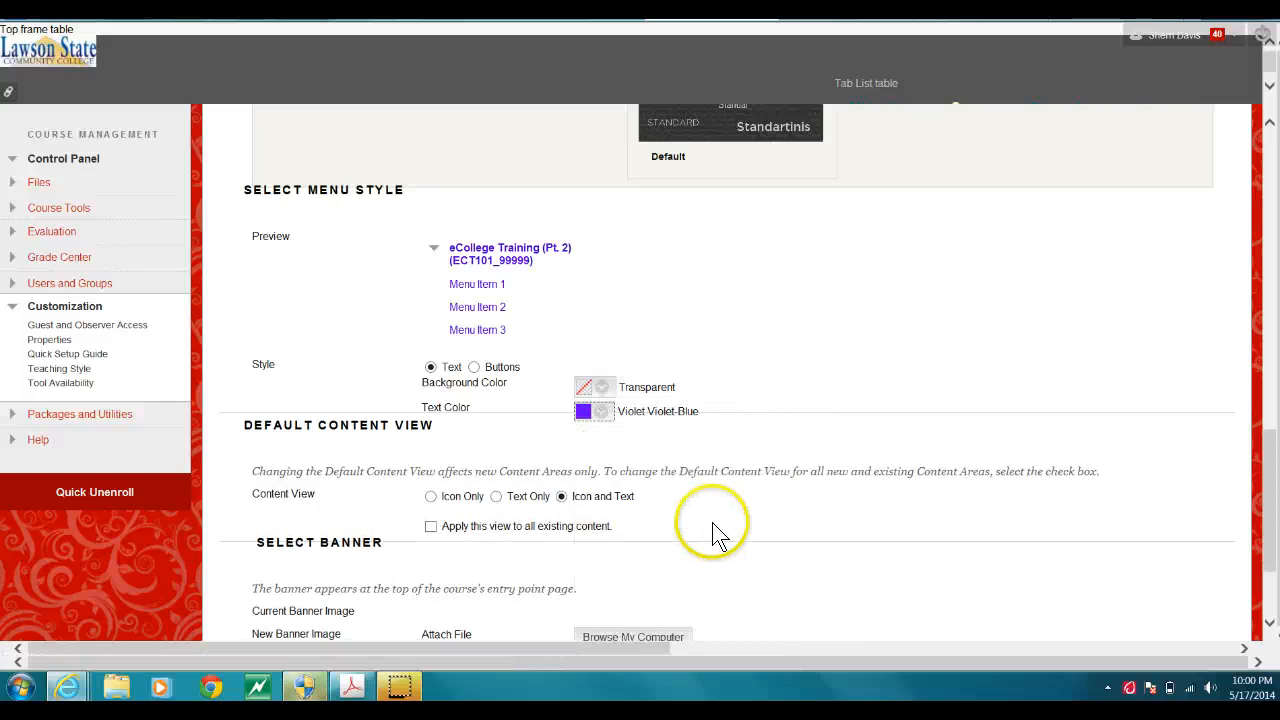
- Set the menu text color to Dark Teal-Green (#009933) and apply it
{"action": "left_click", "coordinate": [599, 414]}
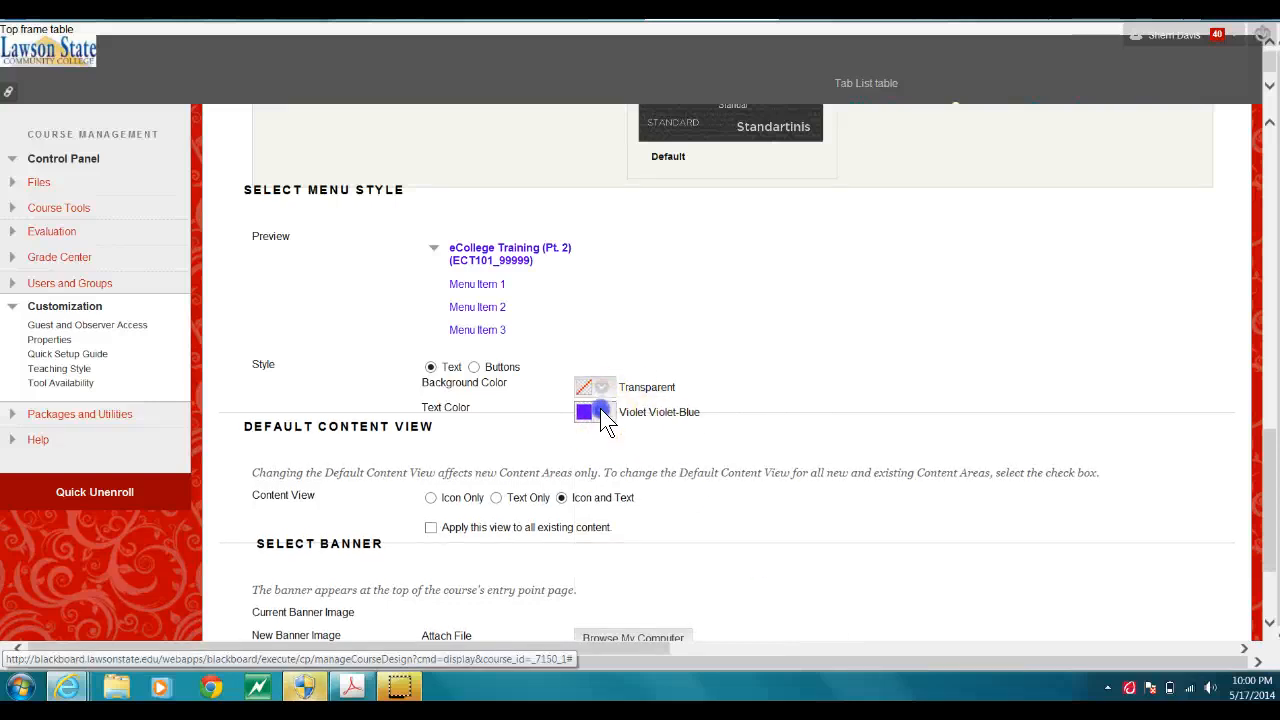
{"action": "left_click", "coordinate": [600, 409]}
{"action": "left_click", "coordinate": [663, 534]}
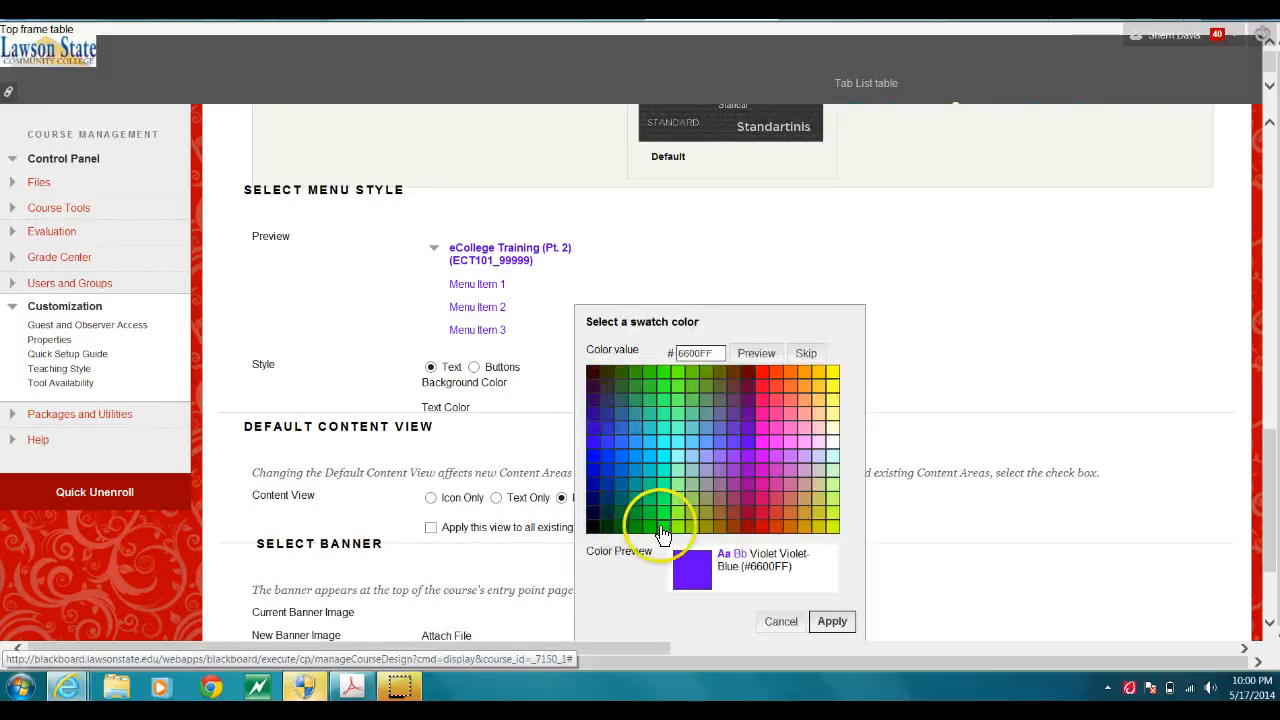
{"action": "left_click", "coordinate": [635, 514]}
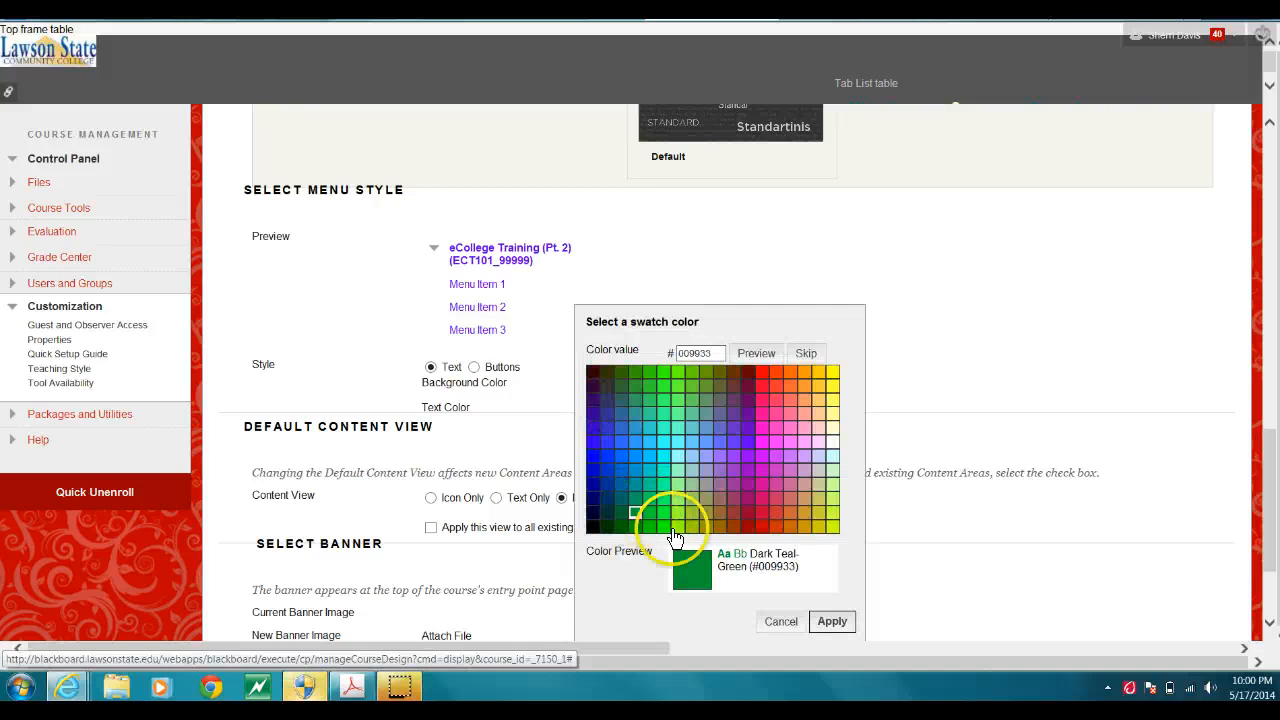
{"action": "left_click", "coordinate": [826, 620]}
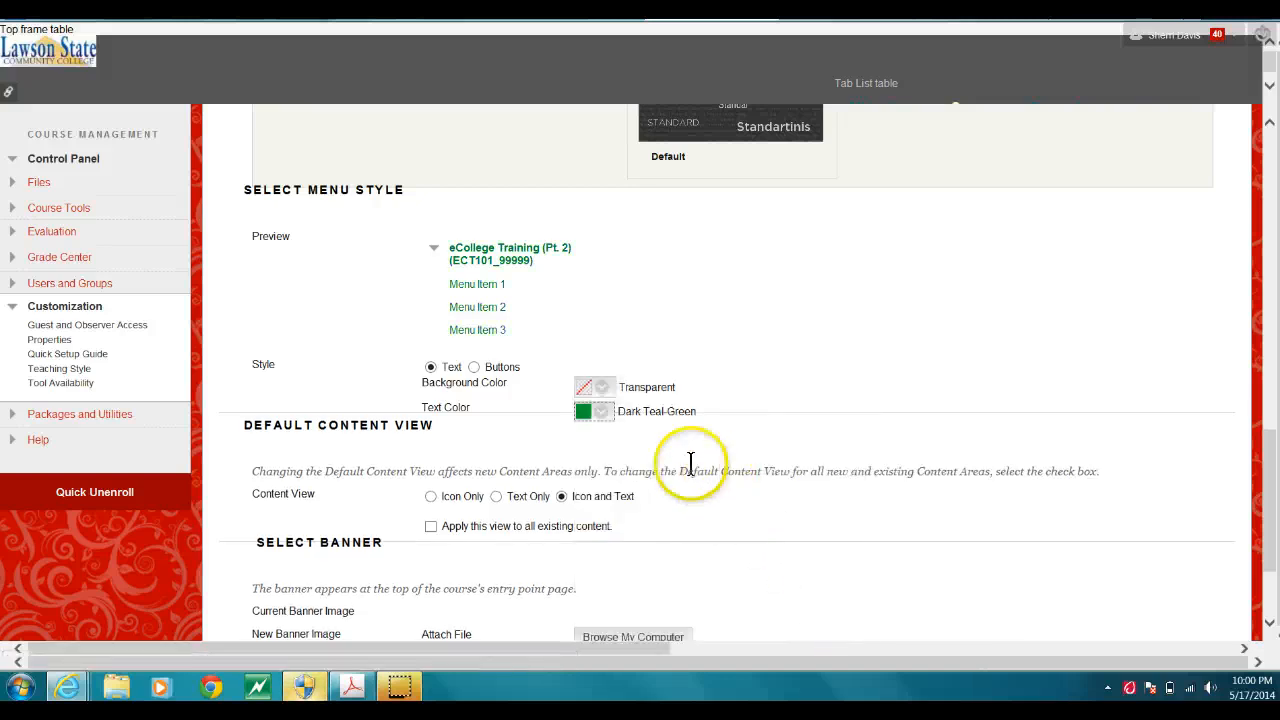
- Set the course menu style to Buttons and expand the Button Library
{"action": "left_click", "coordinate": [475, 367]}
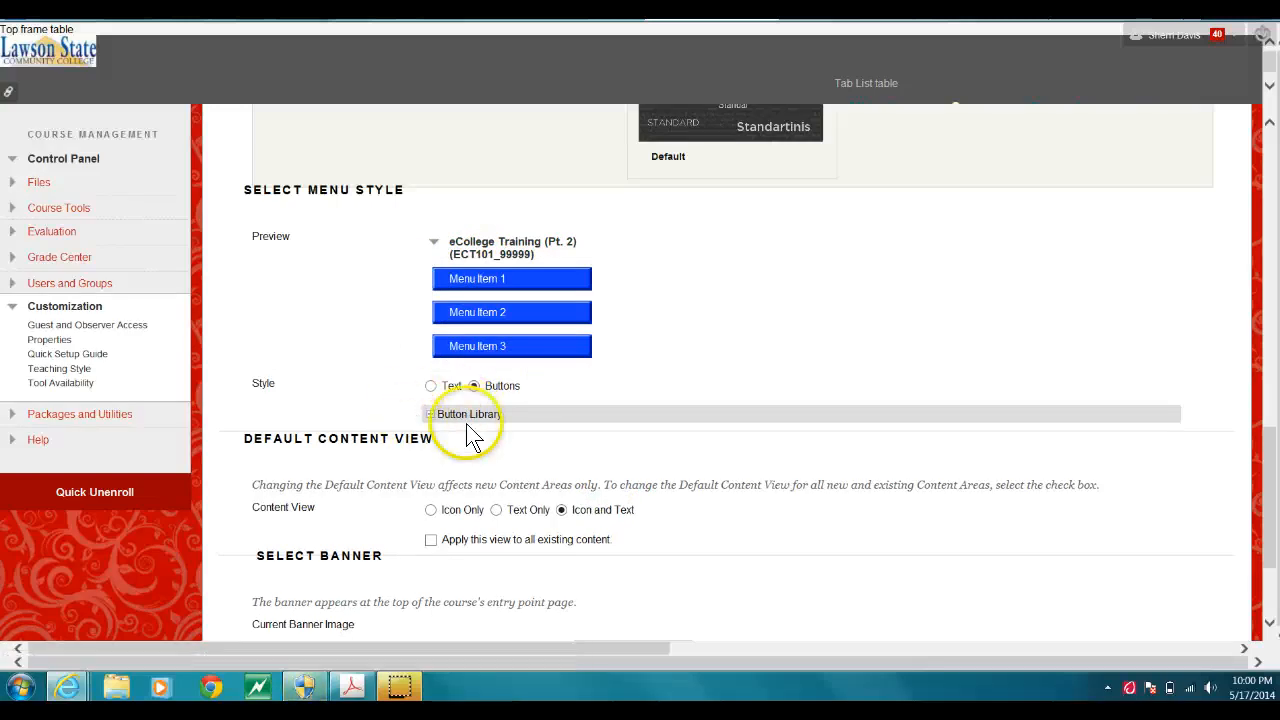
{"action": "left_click", "coordinate": [431, 414]}
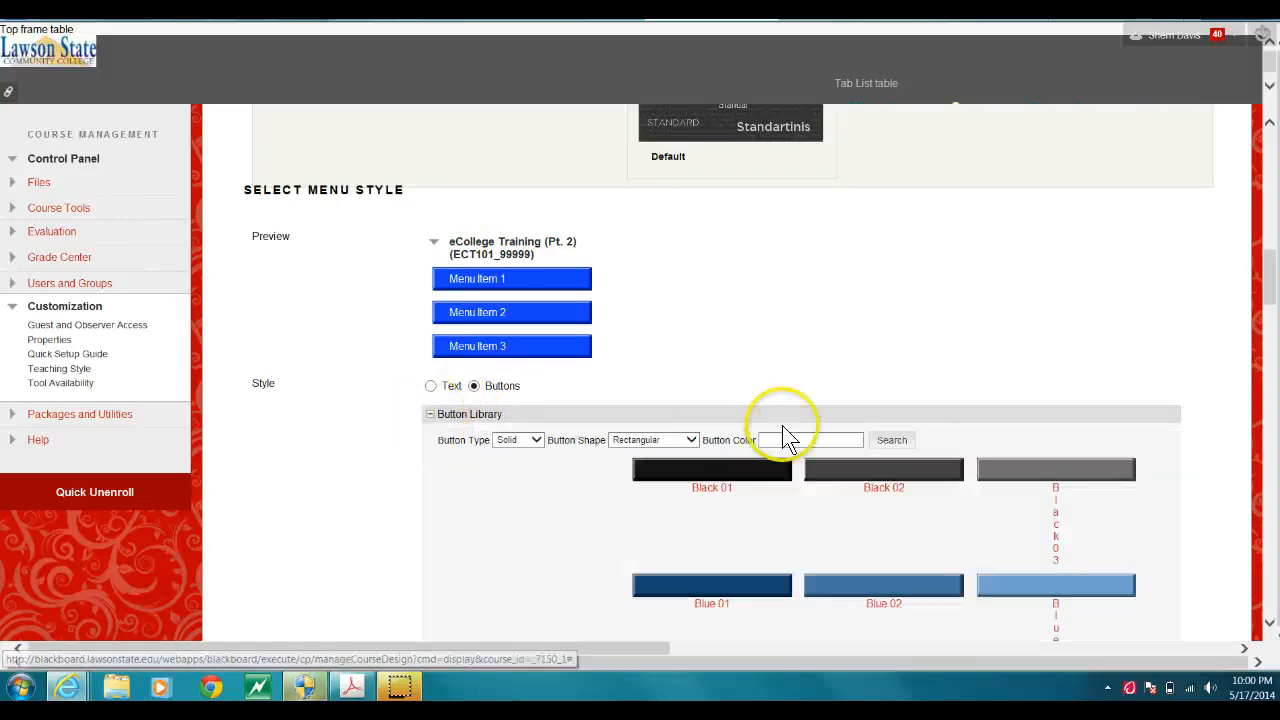
{"action": "mouse_move", "coordinate": [1272, 265]}
{"action": "left_mouse_down"}
{"action": "mouse_move", "coordinate": [1270, 535]}
{"action": "mouse_move", "coordinate": [1260, 263]}
{"action": "mouse_move", "coordinate": [1262, 280]}
{"action": "left_mouse_up"}
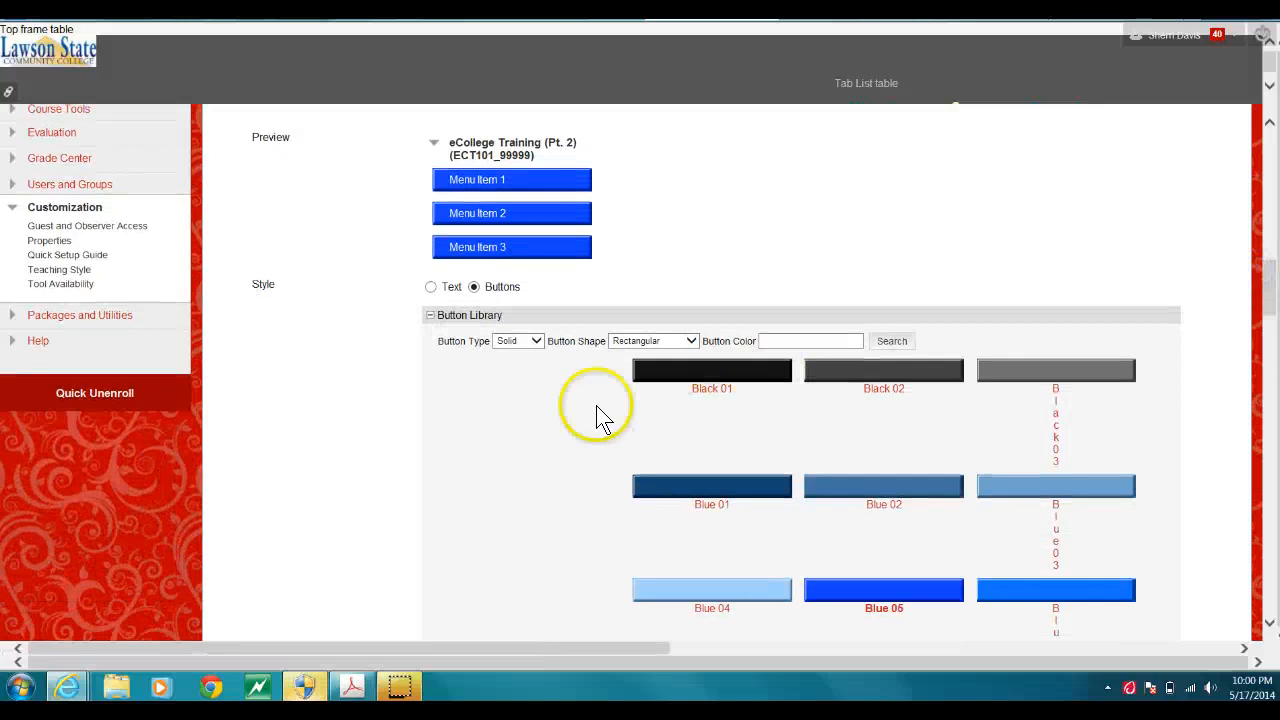
- Set the Button Library's button type to Striped
{"action": "left_click", "coordinate": [537, 341]}
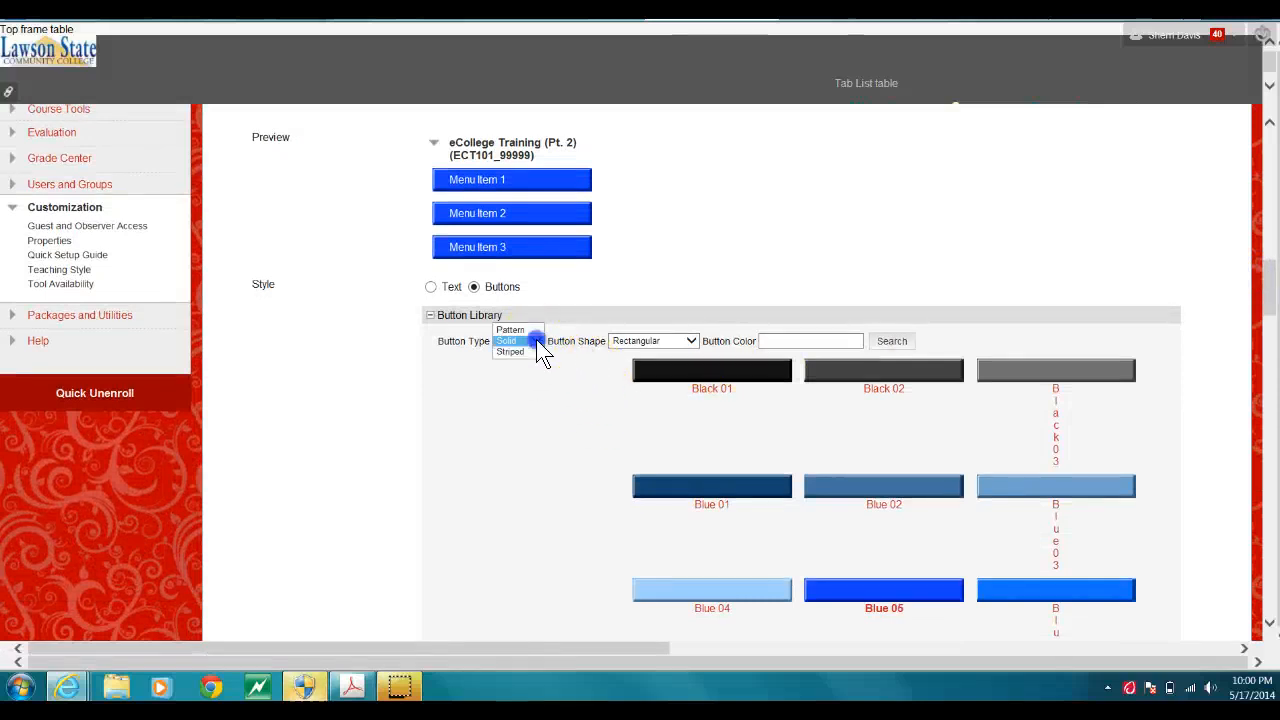
{"action": "left_click", "coordinate": [522, 362]}
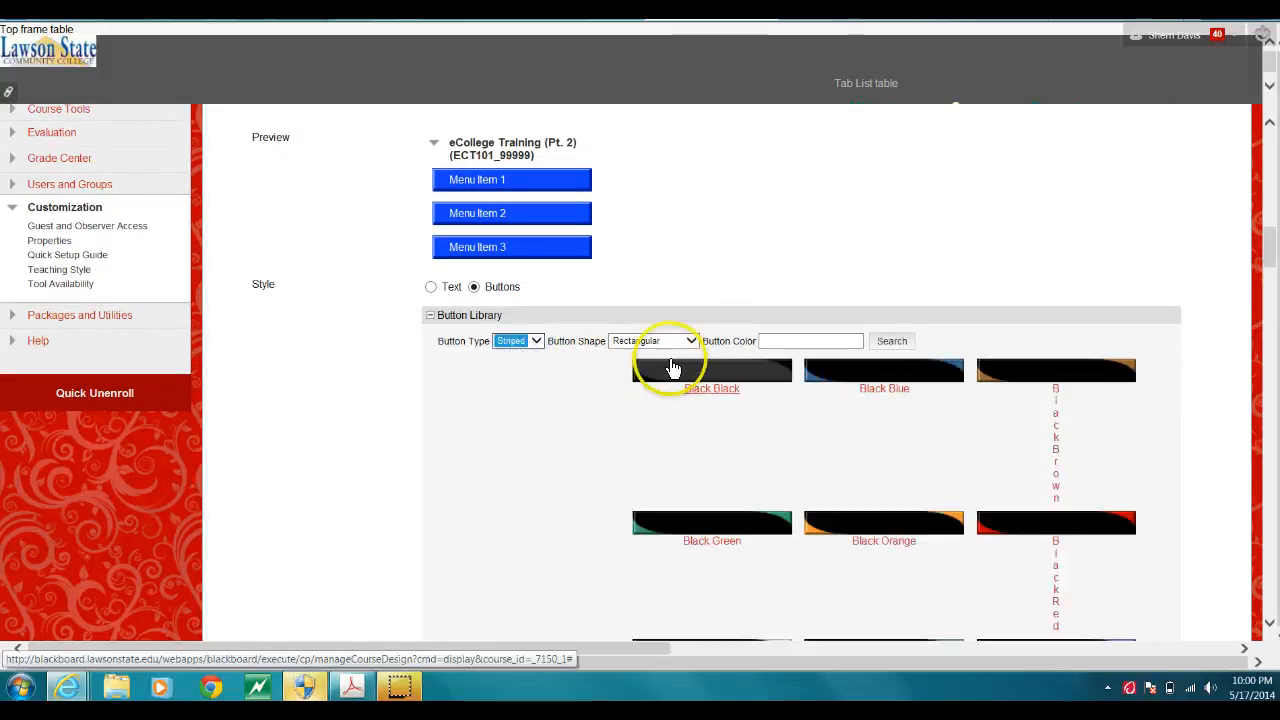
{"action": "left_click_drag", "start_coordinate": [1268, 240], "coordinate": [1243, 230]}
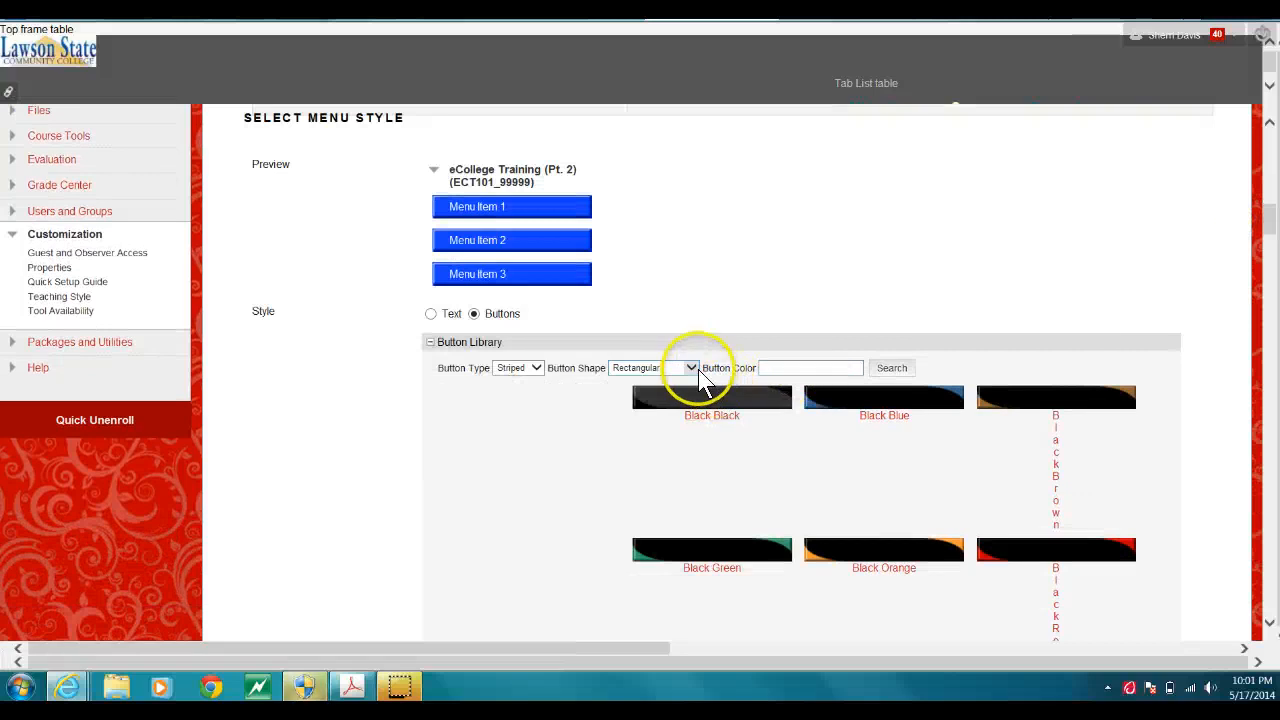
- Set the Button Library's button shape to Rounded Ends and the button type to Solid
{"action": "left_click", "coordinate": [689, 367]}
{"action": "left_click", "coordinate": [676, 374]}
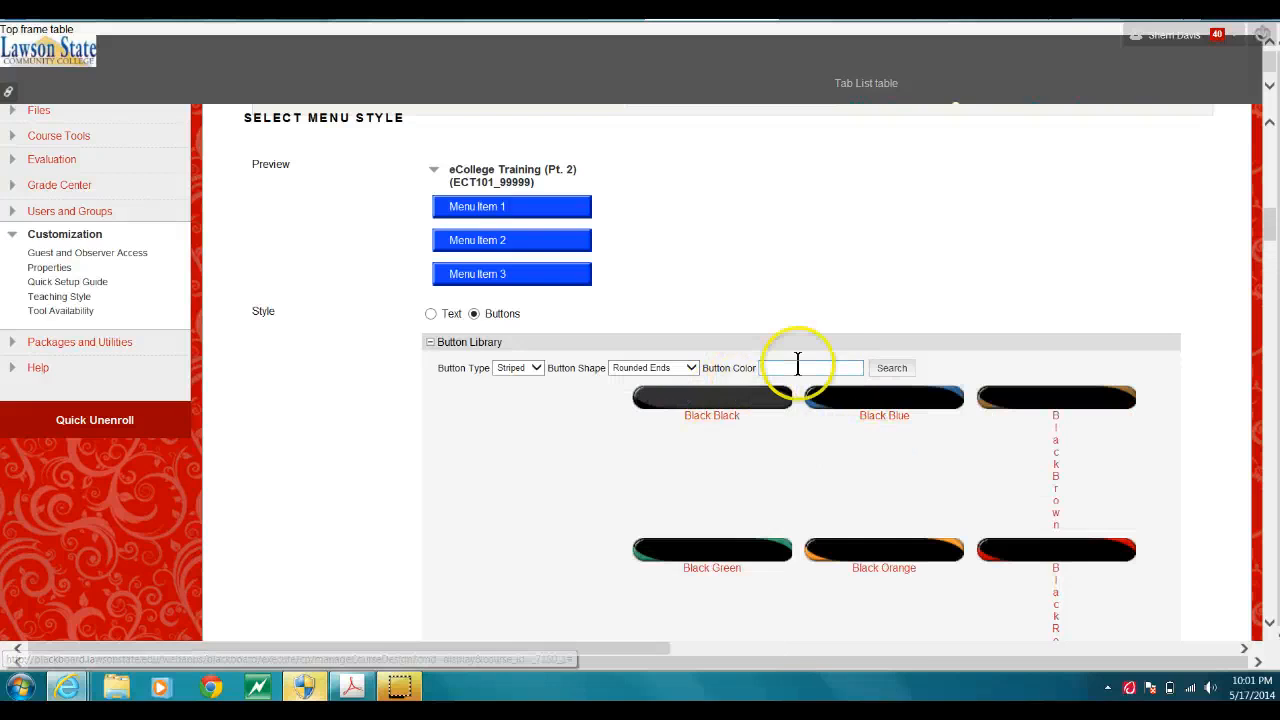
{"action": "left_click", "coordinate": [537, 368]}
{"action": "left_click", "coordinate": [527, 356]}
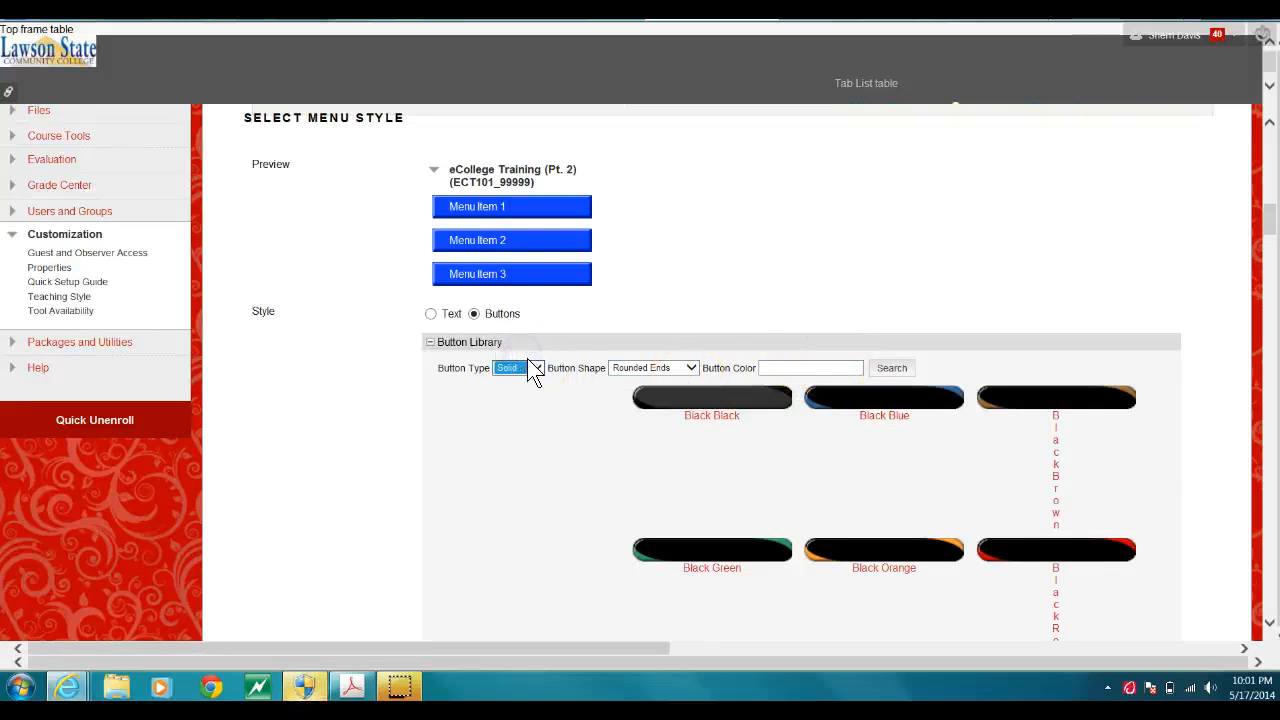
- Set the Button Library's button type to Pattern and search for matching buttons
{"action": "left_click", "coordinate": [532, 363]}
{"action": "left_click", "coordinate": [528, 360]}
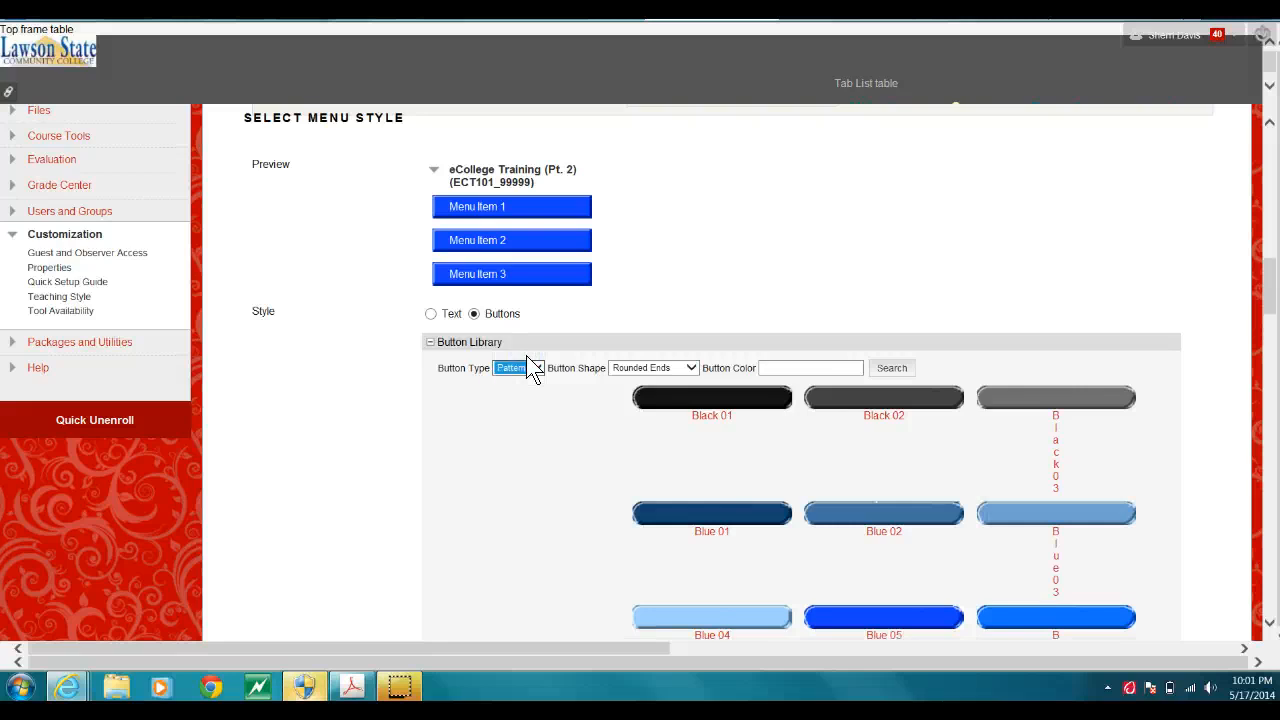
{"action": "left_click", "coordinate": [893, 367]}
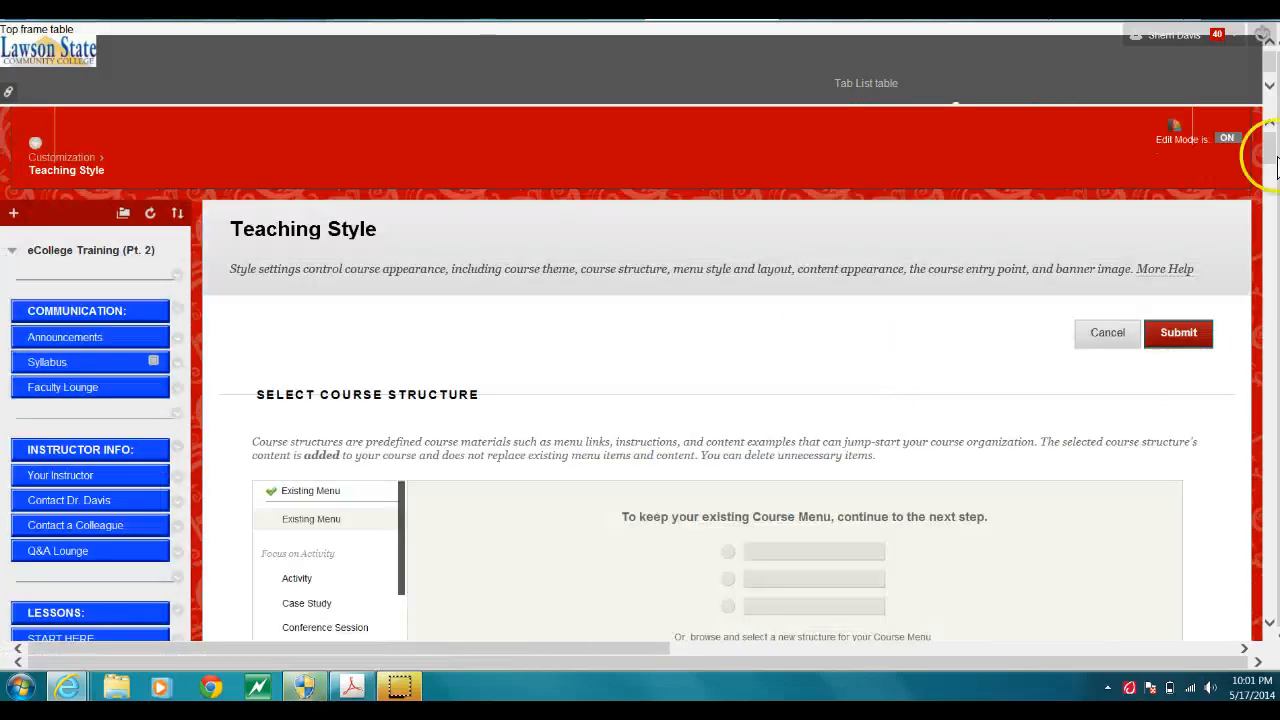
{"action": "left_click_drag", "start_coordinate": [1268, 138], "coordinate": [1268, 210]}
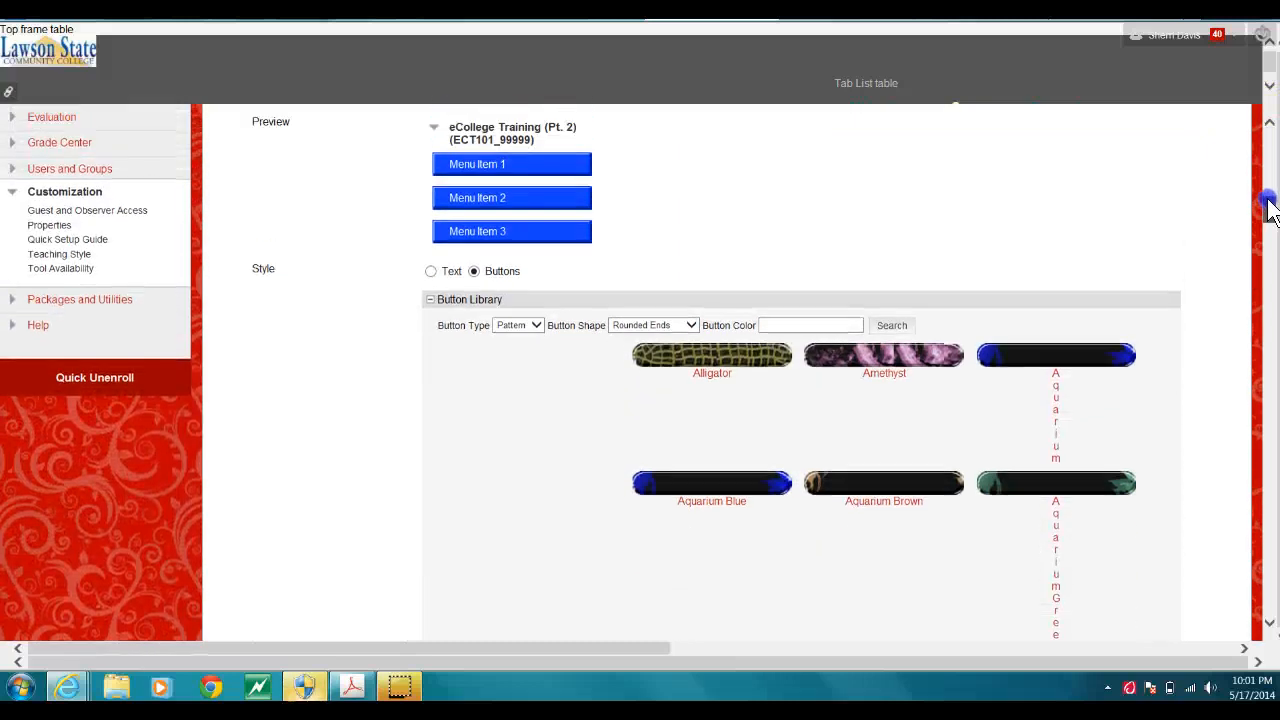
- Try the Amethyst, Alligator, Aquarium Blue and Aquarium Brown pattern buttons in the course menu preview
{"action": "left_click", "coordinate": [868, 358]}
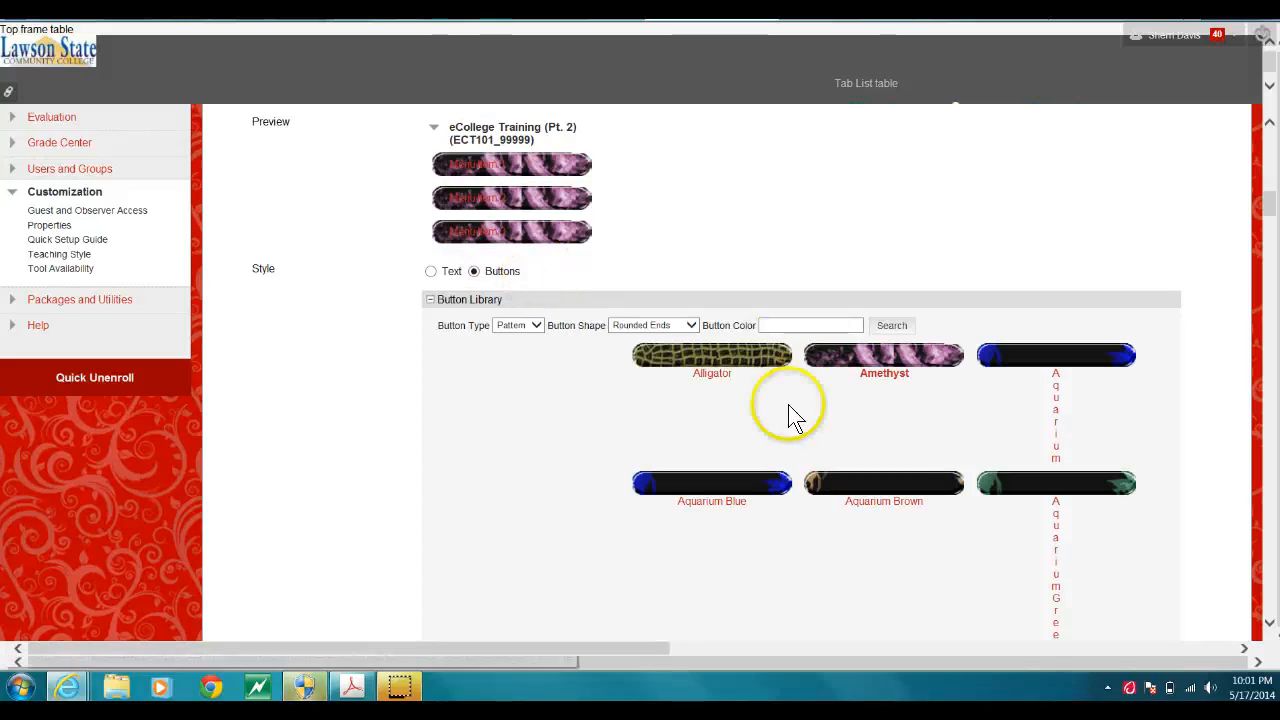
{"action": "left_click", "coordinate": [743, 358]}
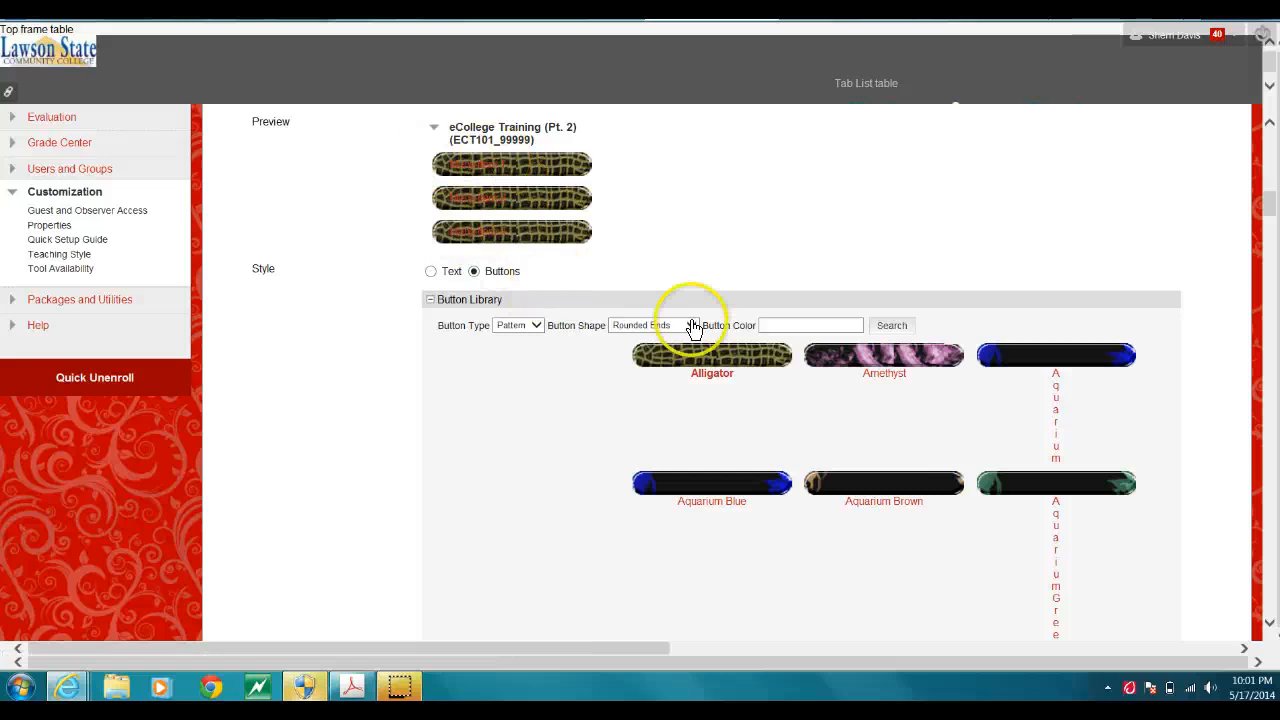
{"action": "left_click", "coordinate": [722, 483]}
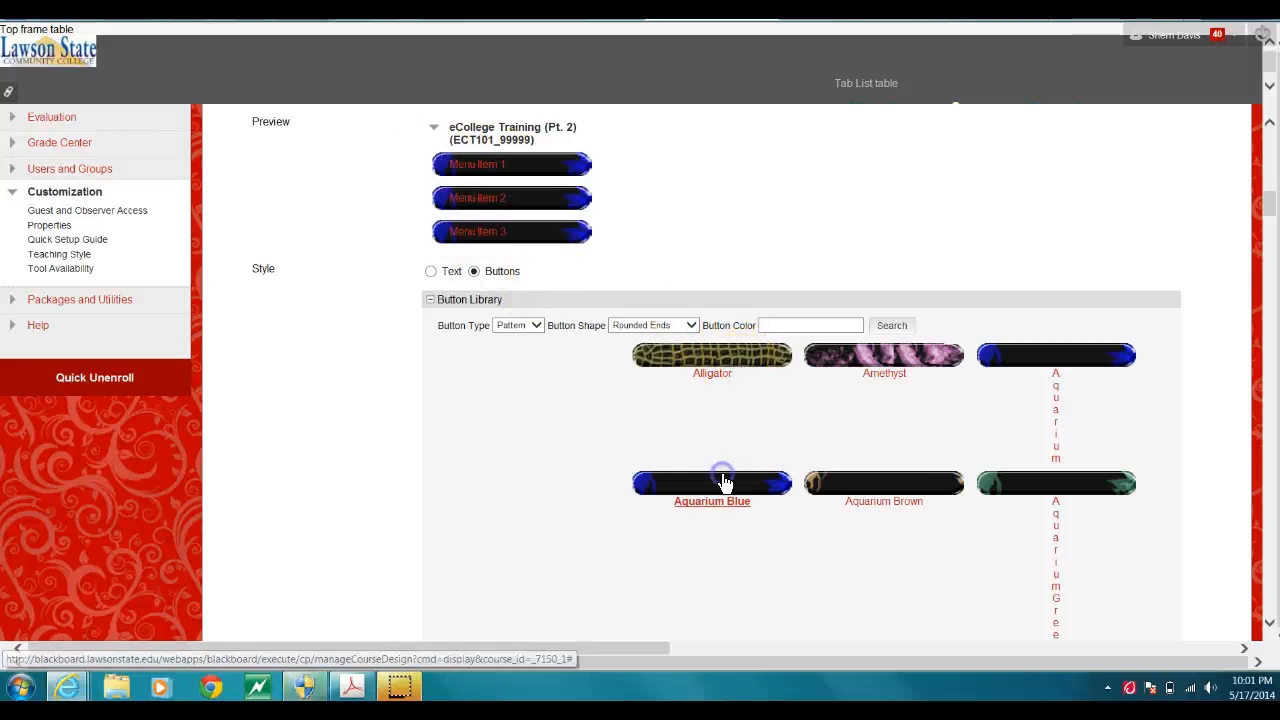
{"action": "left_click", "coordinate": [872, 486]}
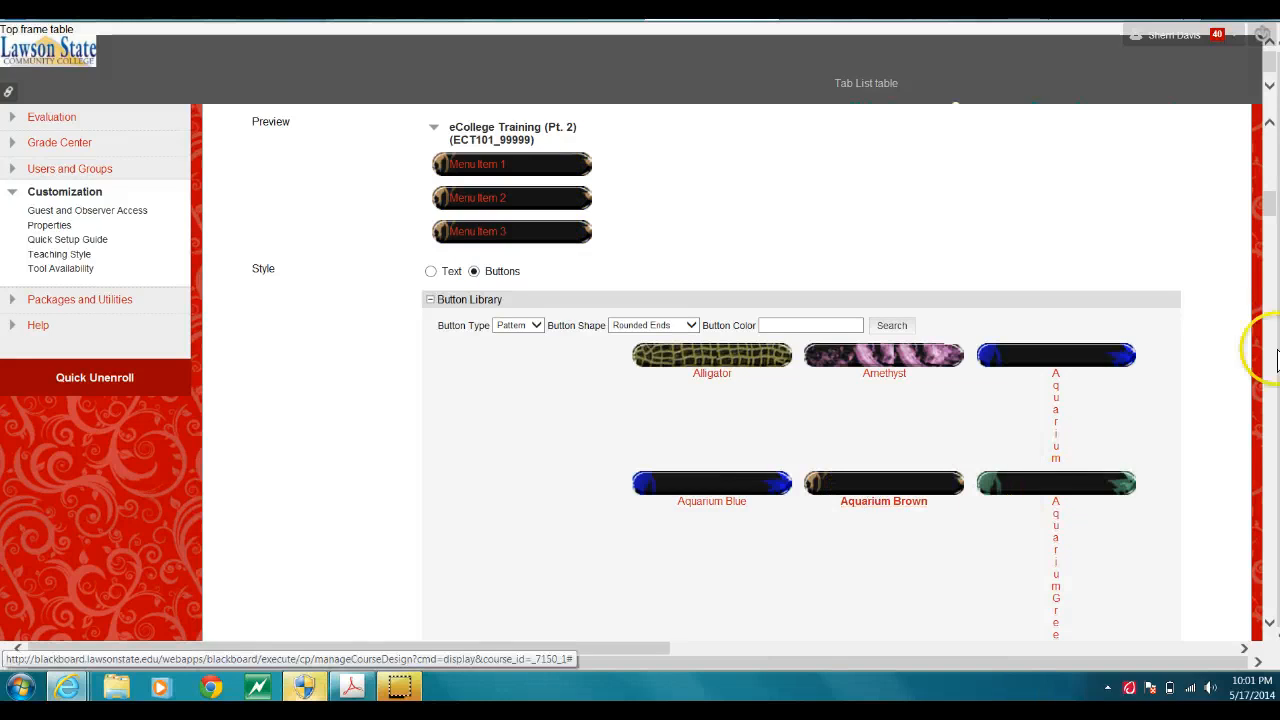
{"action": "mouse_move", "coordinate": [1270, 220]}
{"action": "left_mouse_down"}
{"action": "mouse_move", "coordinate": [1272, 336]}
{"action": "mouse_move", "coordinate": [1270, 150]}
{"action": "mouse_move", "coordinate": [1272, 206]}
{"action": "left_mouse_up"}
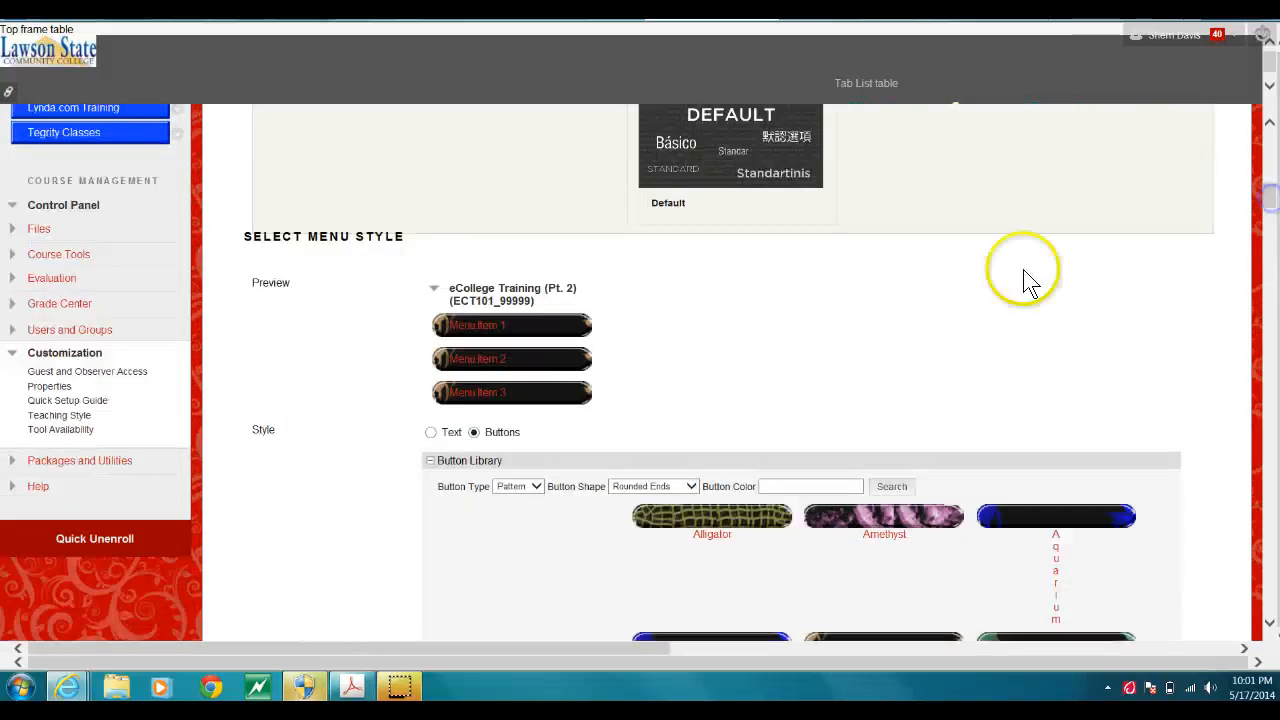
- Set the Button Library's button type to Solid and the button shape to Rectangular
{"action": "left_click", "coordinate": [529, 498]}
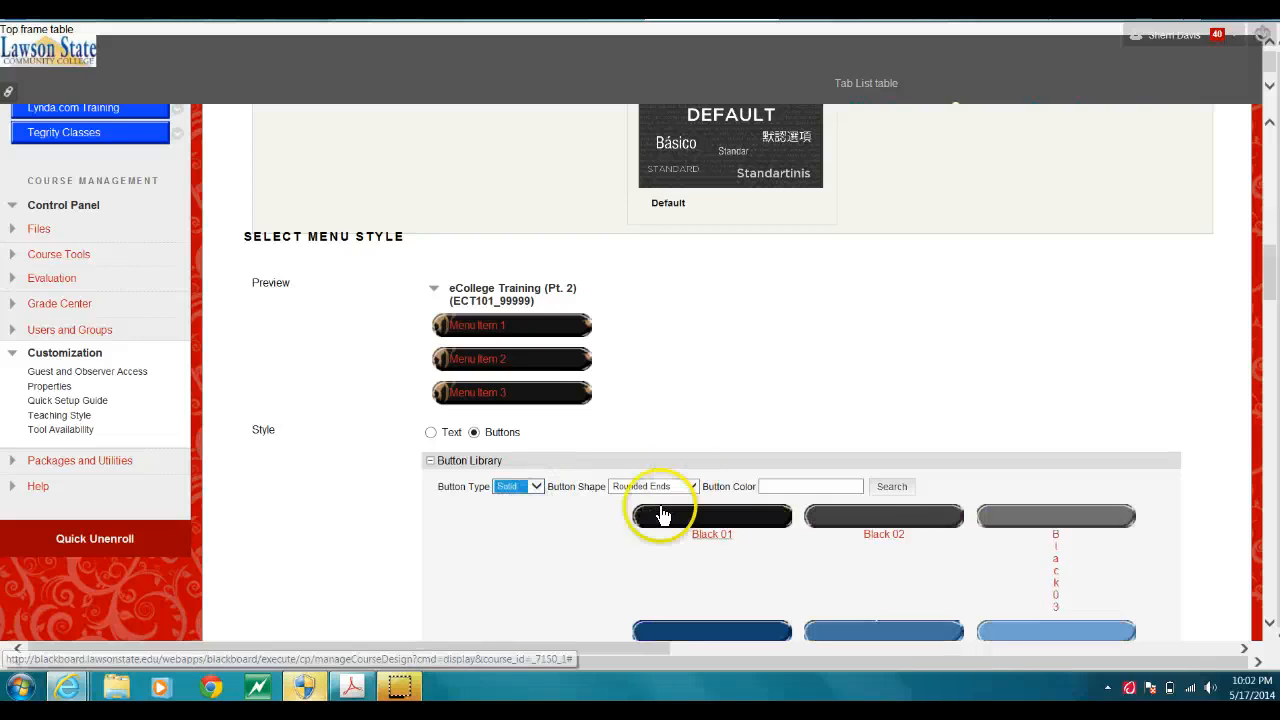
{"action": "left_click", "coordinate": [690, 487]}
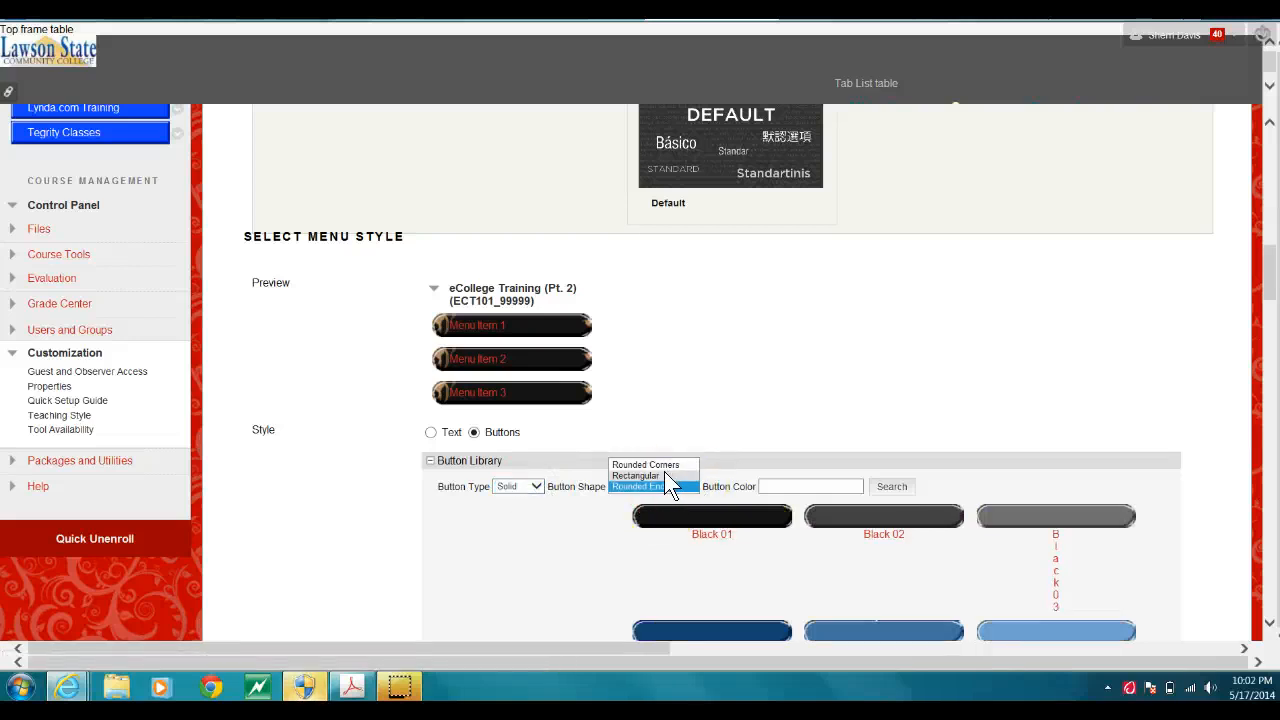
{"action": "left_click", "coordinate": [664, 472]}
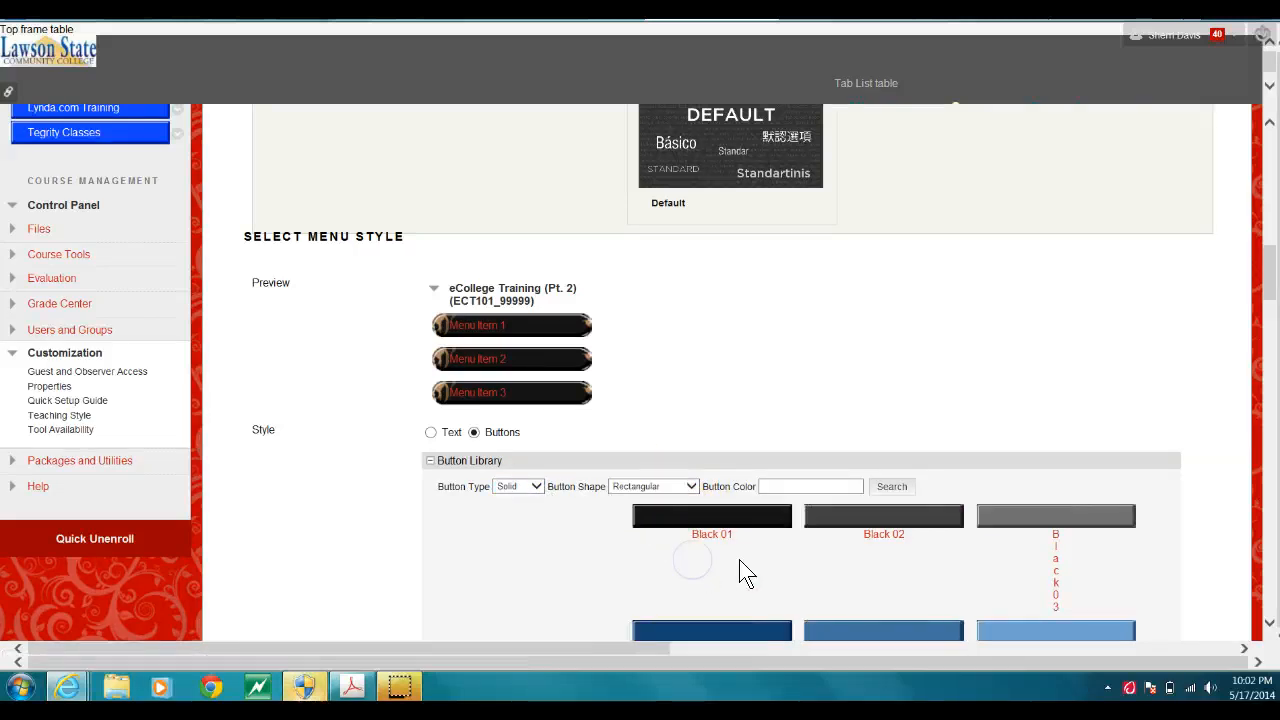
- Choose the Green 05 button for the course menu and submit the teaching style
{"action": "left_click_drag", "start_coordinate": [1273, 275], "coordinate": [1270, 380]}
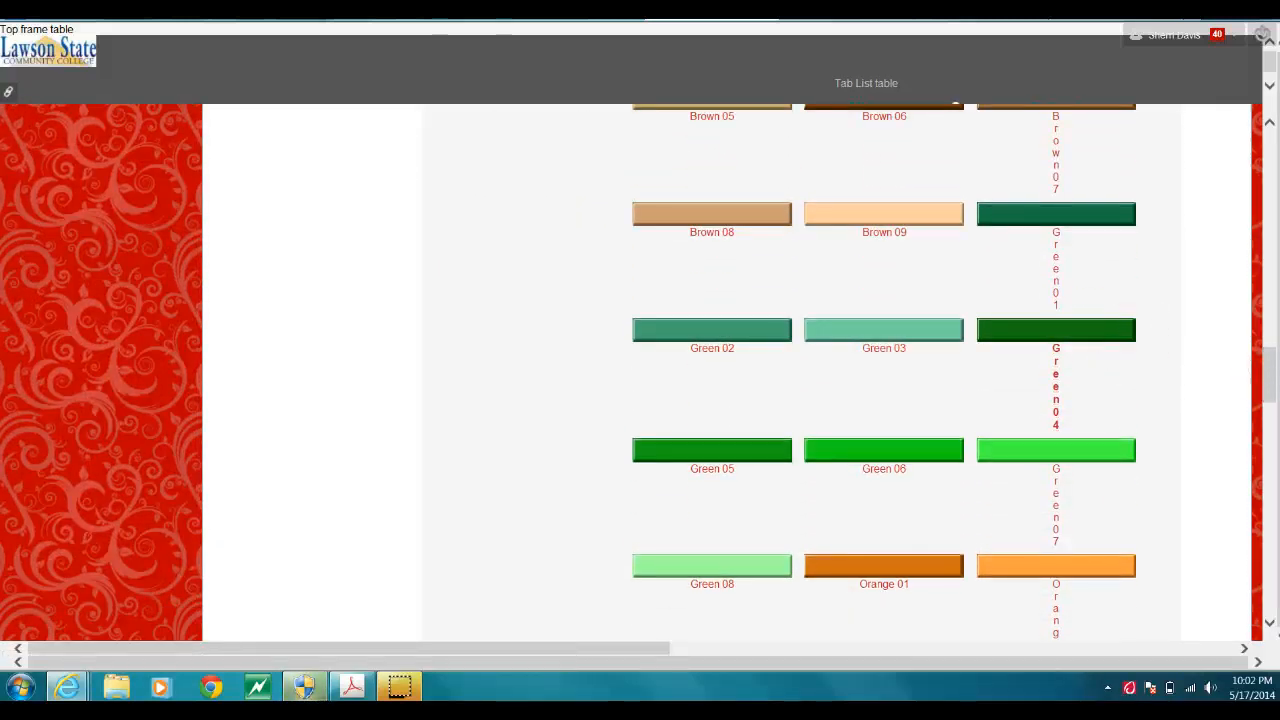
{"action": "left_click", "coordinate": [1058, 330]}
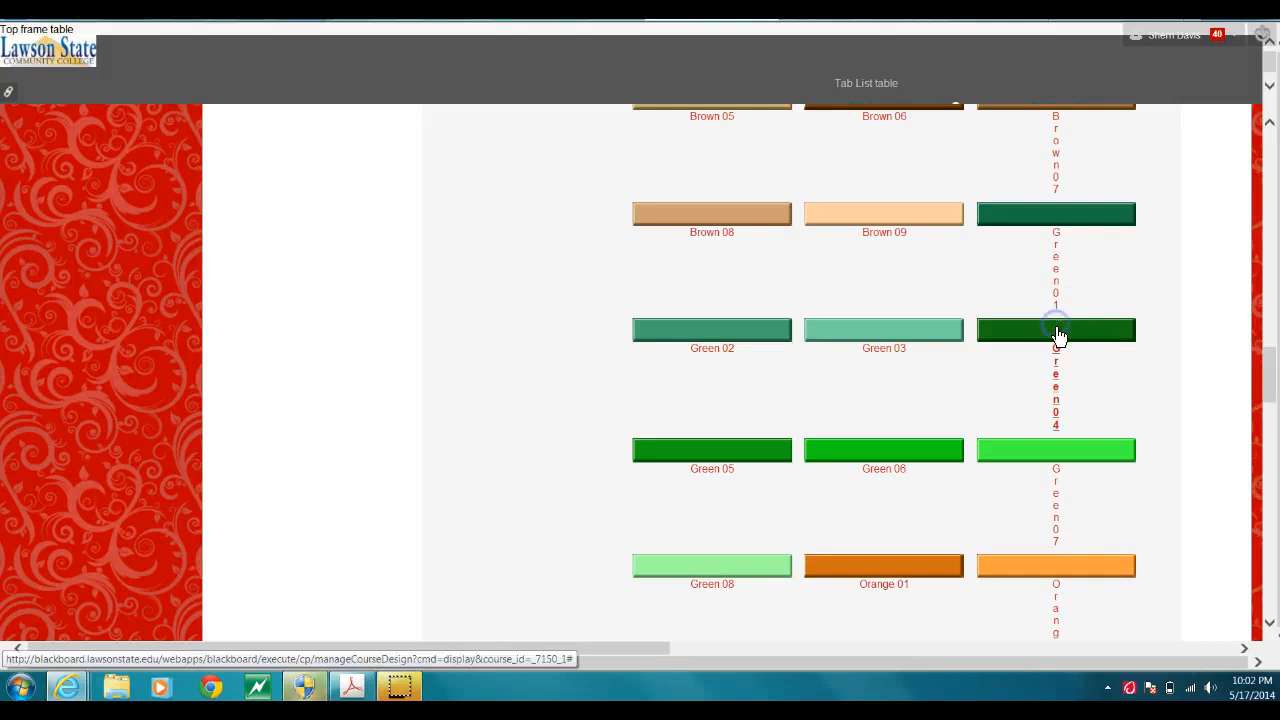
{"action": "left_click", "coordinate": [726, 455]}
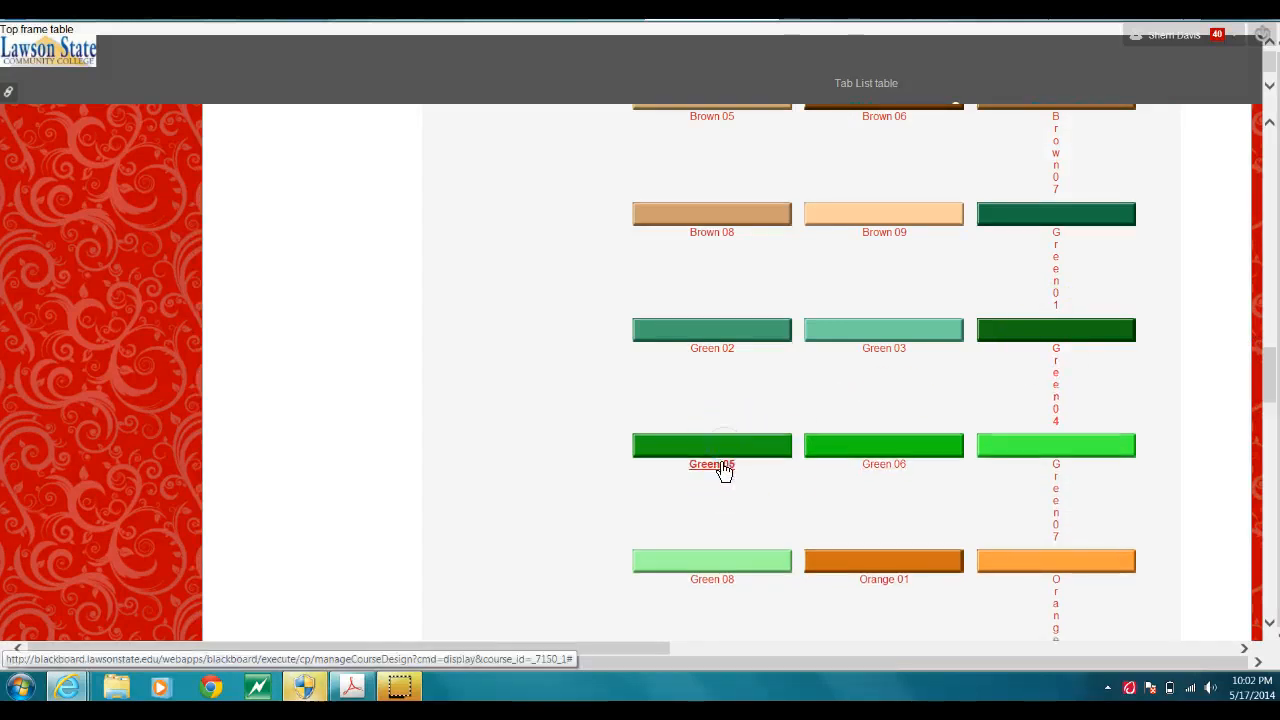
{"action": "left_click_drag", "start_coordinate": [1272, 370], "coordinate": [1265, 608]}
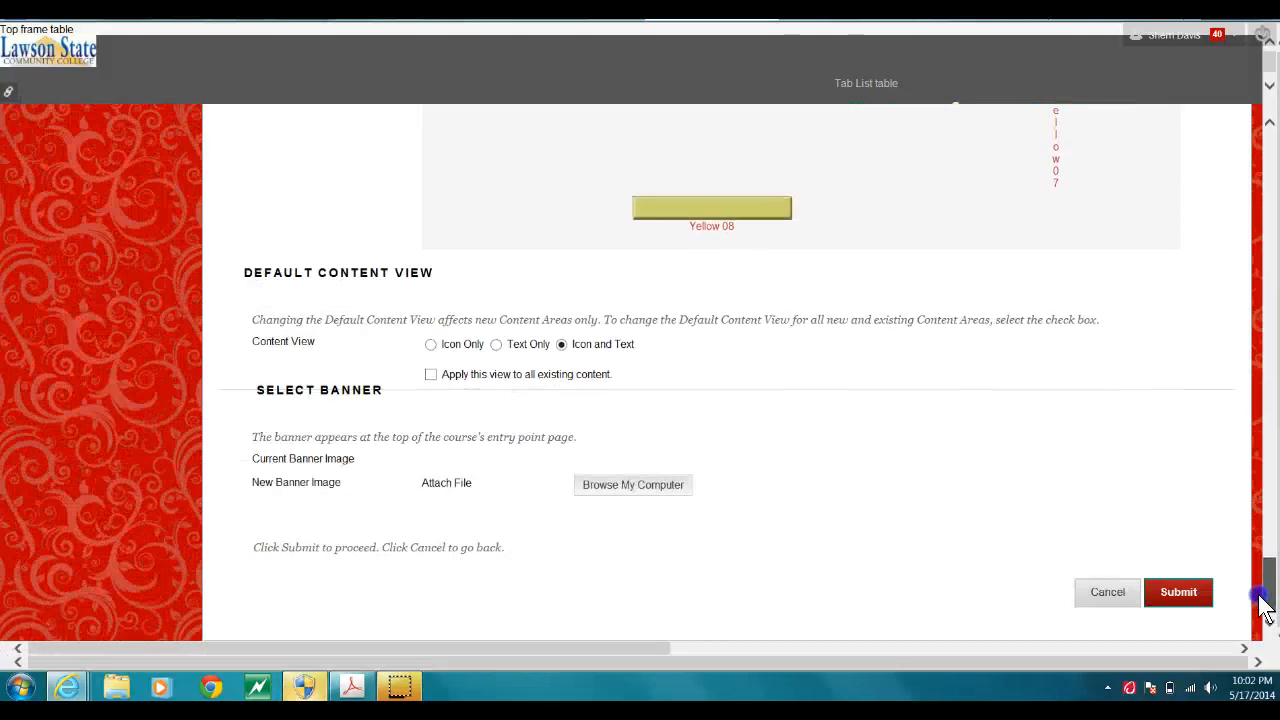
{"action": "left_click", "coordinate": [1182, 592]}
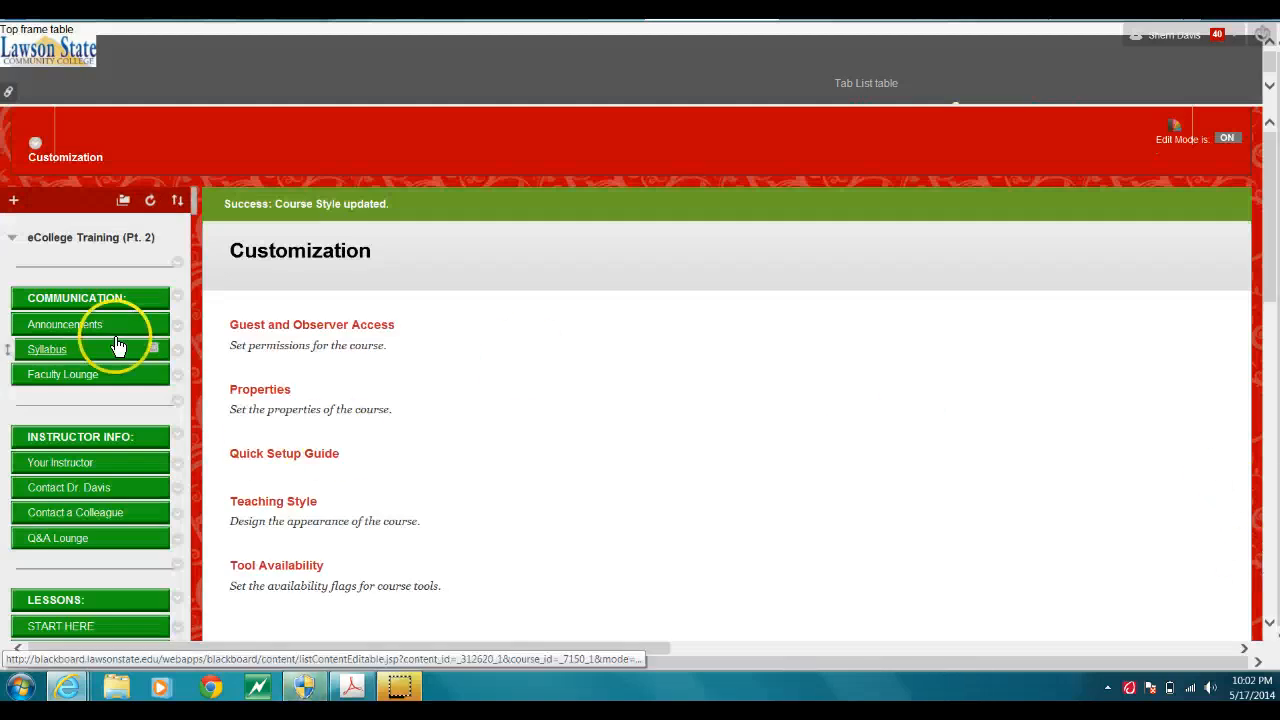
- Reopen the course's Teaching Style settings and expand the Button Library under the menu style
{"action": "left_click_drag", "start_coordinate": [1270, 195], "coordinate": [1270, 488]}
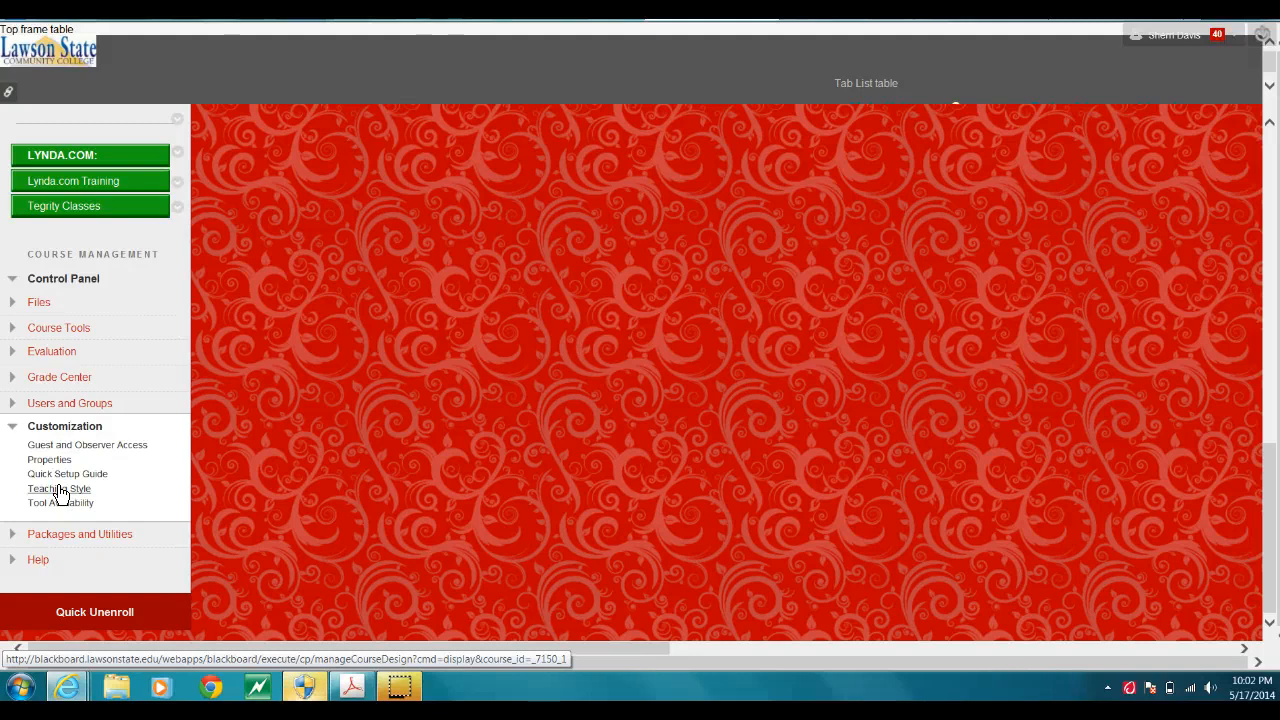
{"action": "left_click", "coordinate": [60, 490]}
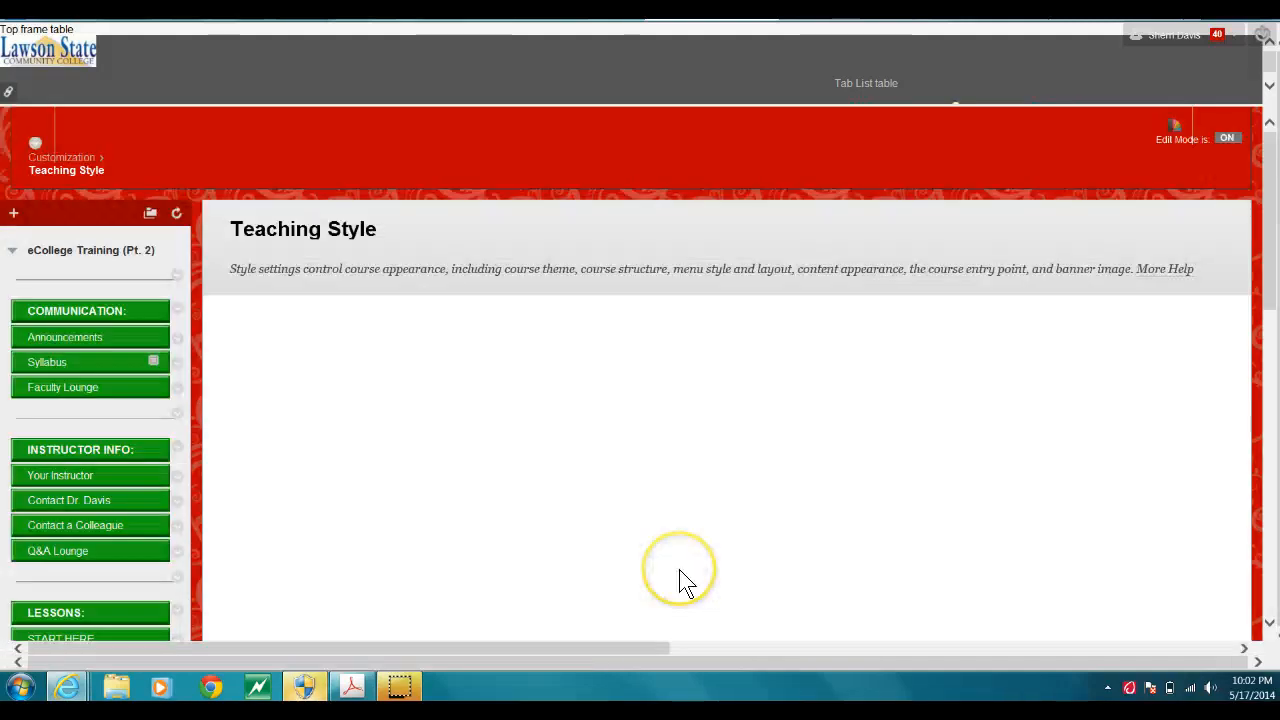
{"action": "scroll", "coordinate": [1270, 270], "scroll_direction": "down", "scroll_amount": 3}
{"action": "scroll", "coordinate": [1273, 256], "scroll_direction": "down", "scroll_amount": 7}
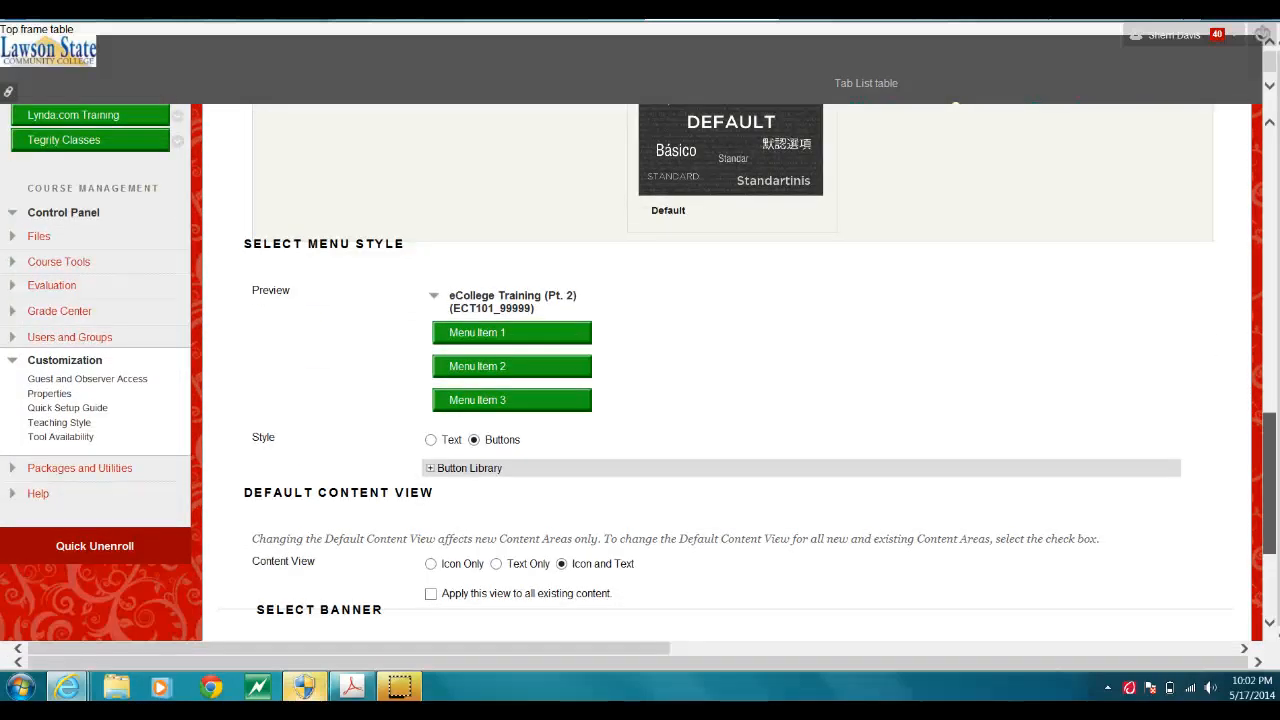
{"action": "scroll", "coordinate": [771, 371], "scroll_direction": "down", "scroll_amount": 1}
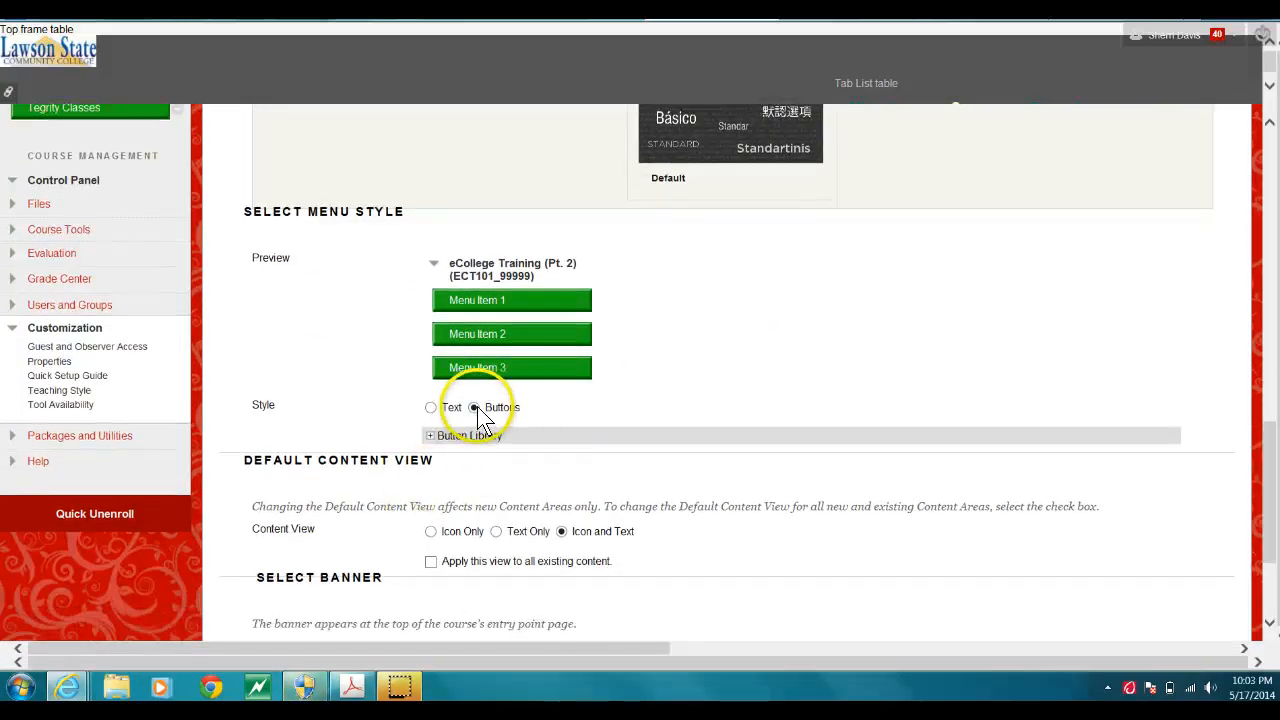
{"action": "left_click", "coordinate": [430, 436]}
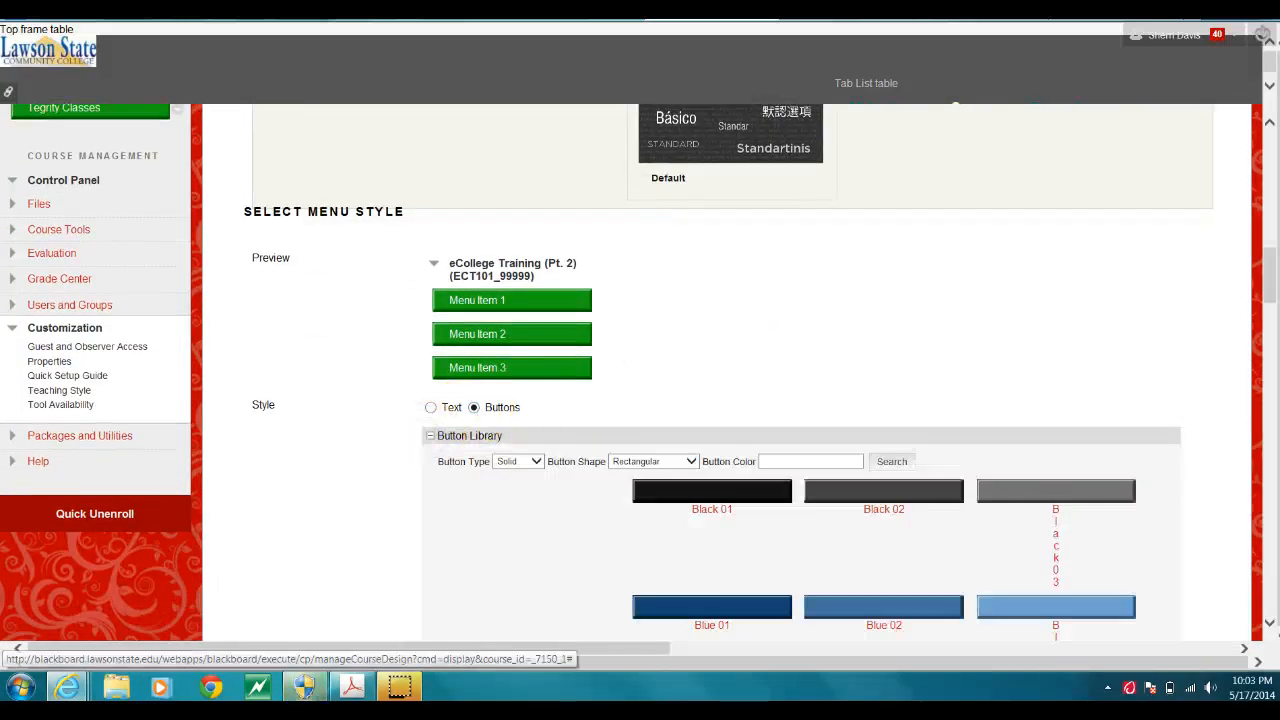
- Choose the Blue 05 button for the course menu and submit the teaching style
{"action": "left_click_drag", "start_coordinate": [1271, 282], "coordinate": [1270, 326]}
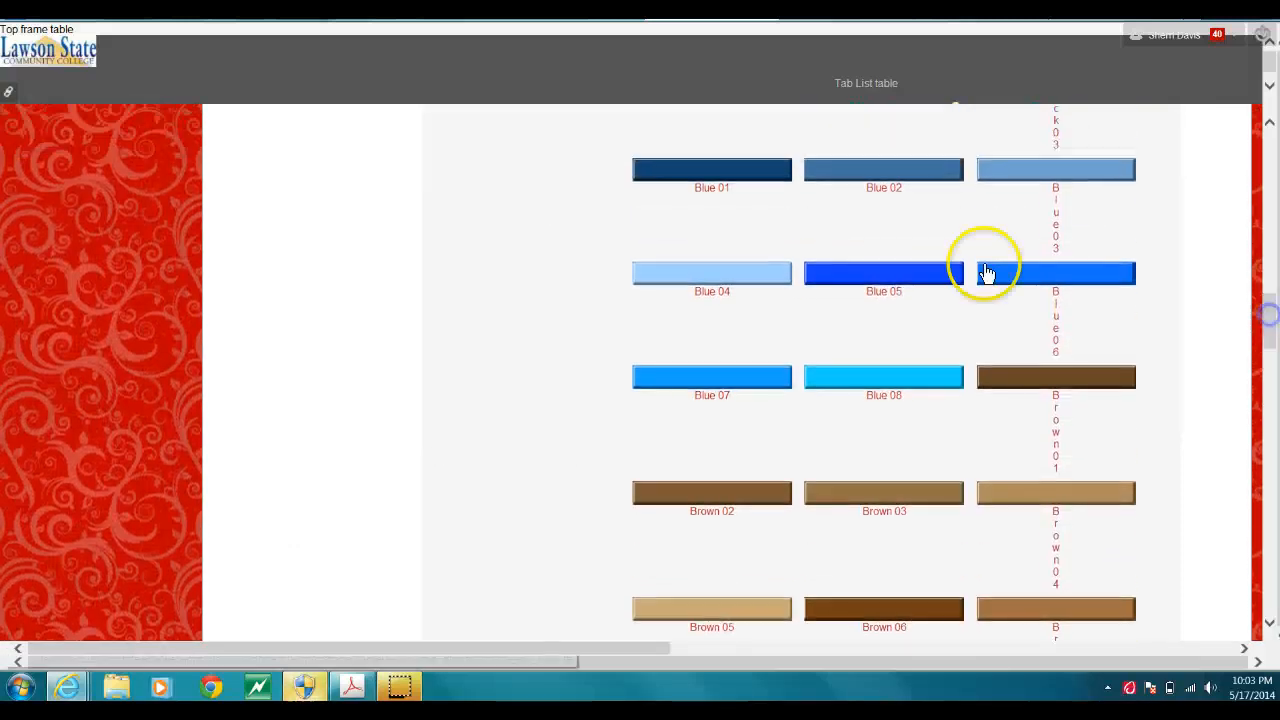
{"action": "left_click", "coordinate": [884, 293]}
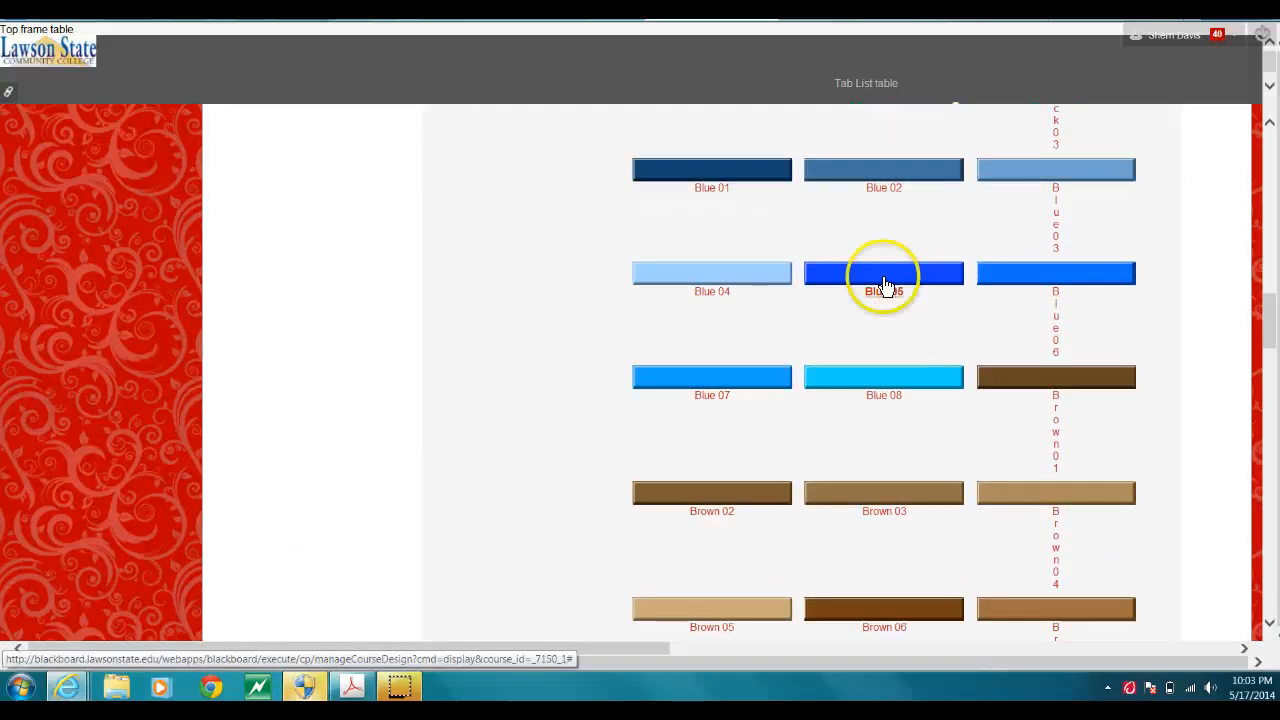
{"action": "left_click_drag", "start_coordinate": [1272, 315], "coordinate": [1270, 590]}
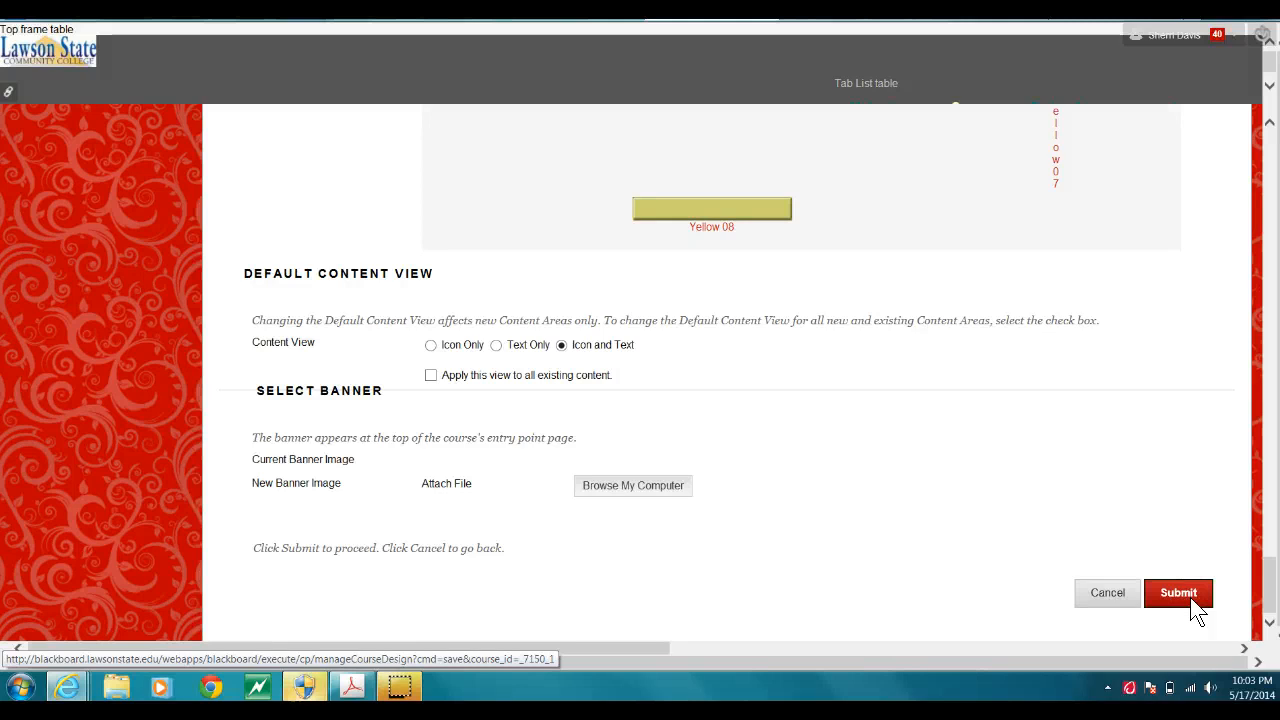
{"action": "left_click", "coordinate": [1188, 602]}
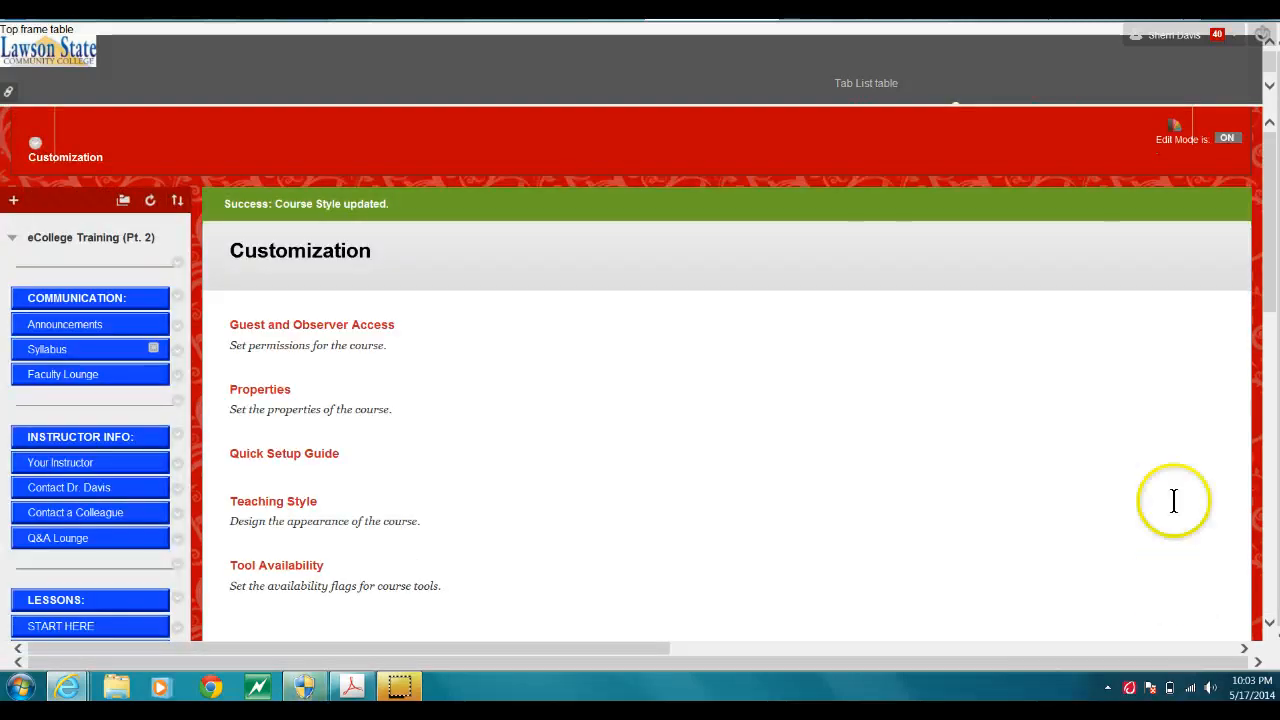
- Add a divider to the course menu and move it between Announcements and Syllabus
{"action": "mouse_move", "coordinate": [1272, 250]}
{"action": "left_mouse_down"}
{"action": "mouse_move", "coordinate": [1272, 298]}
{"action": "mouse_move", "coordinate": [1272, 256]}
{"action": "left_mouse_up"}
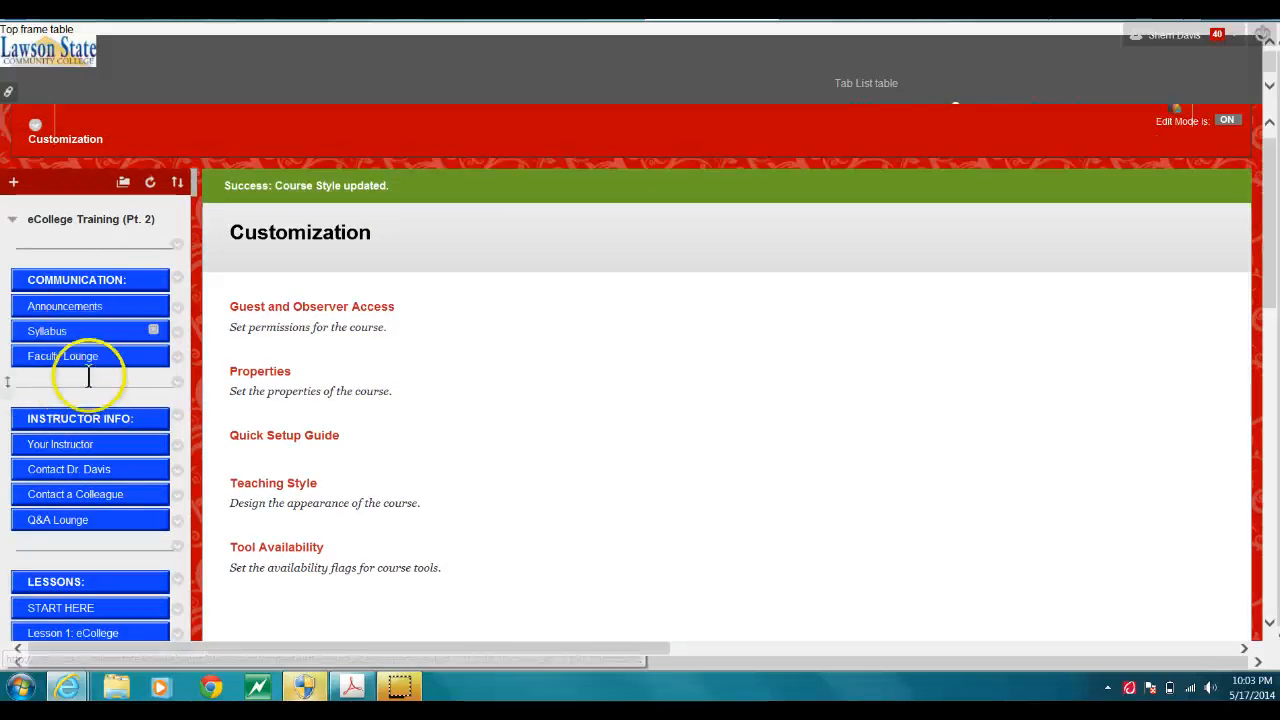
{"action": "left_click", "coordinate": [14, 183]}
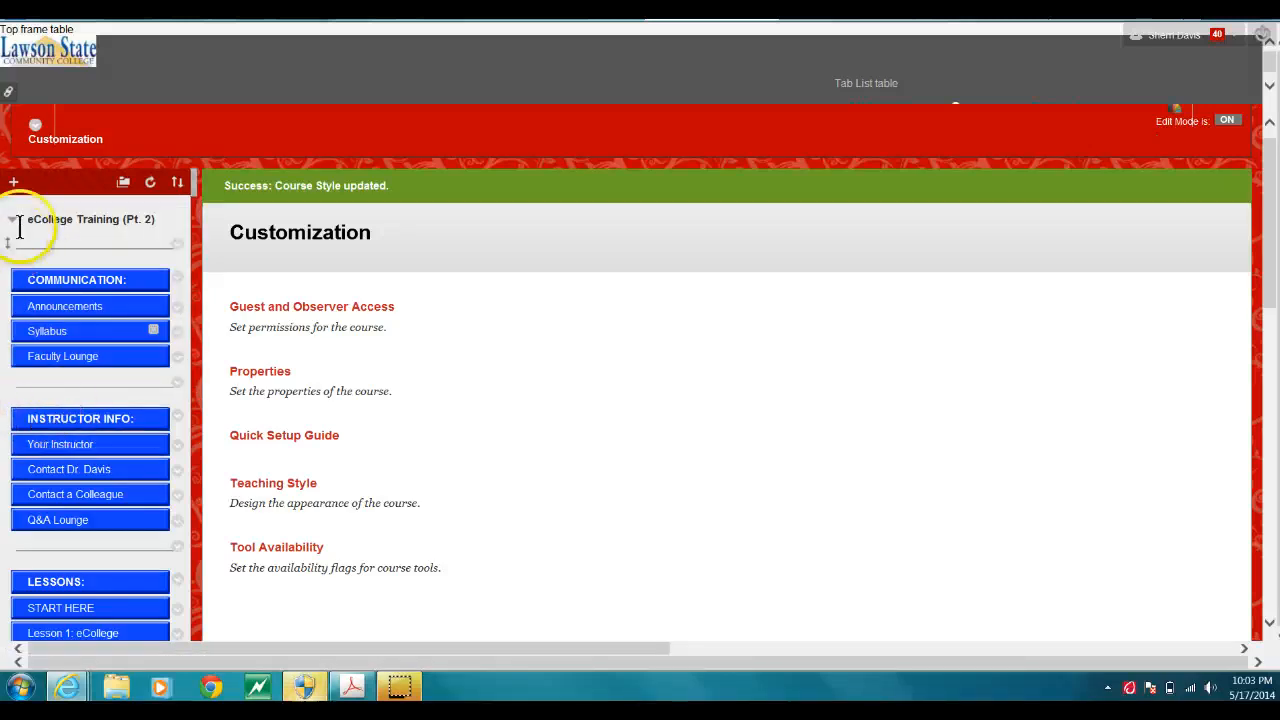
{"action": "left_click", "coordinate": [14, 182]}
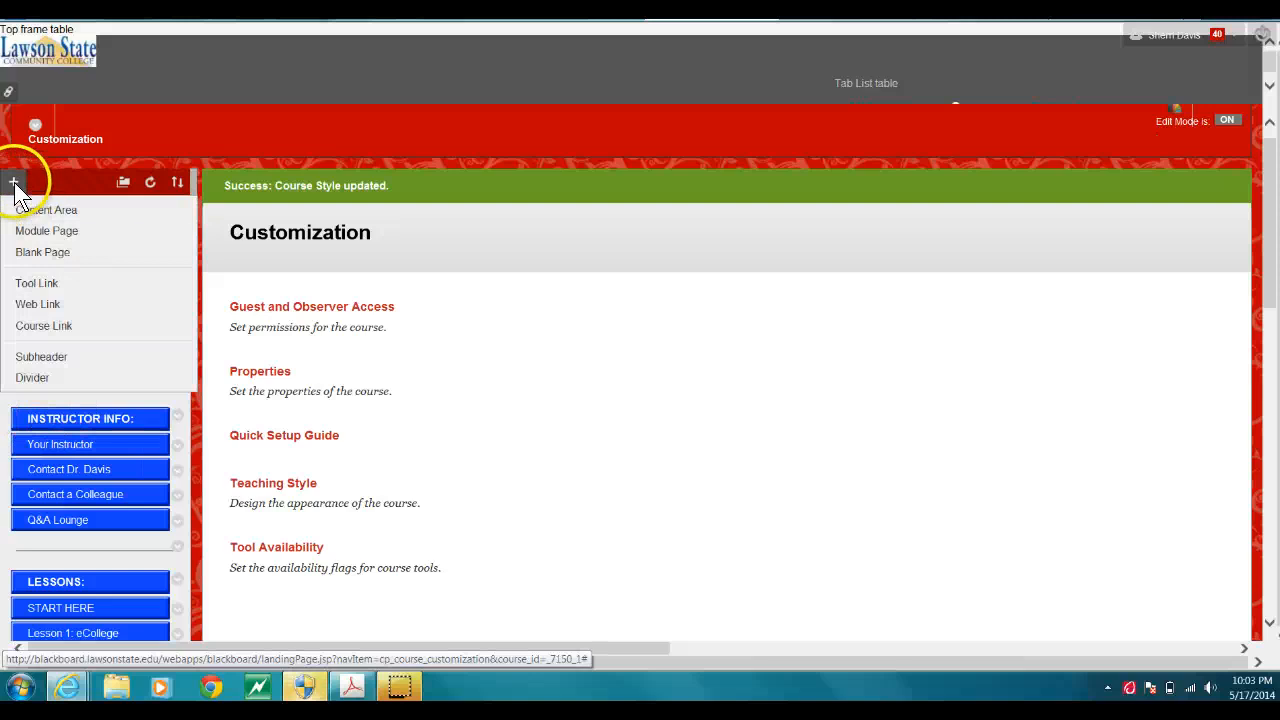
{"action": "left_click", "coordinate": [38, 377]}
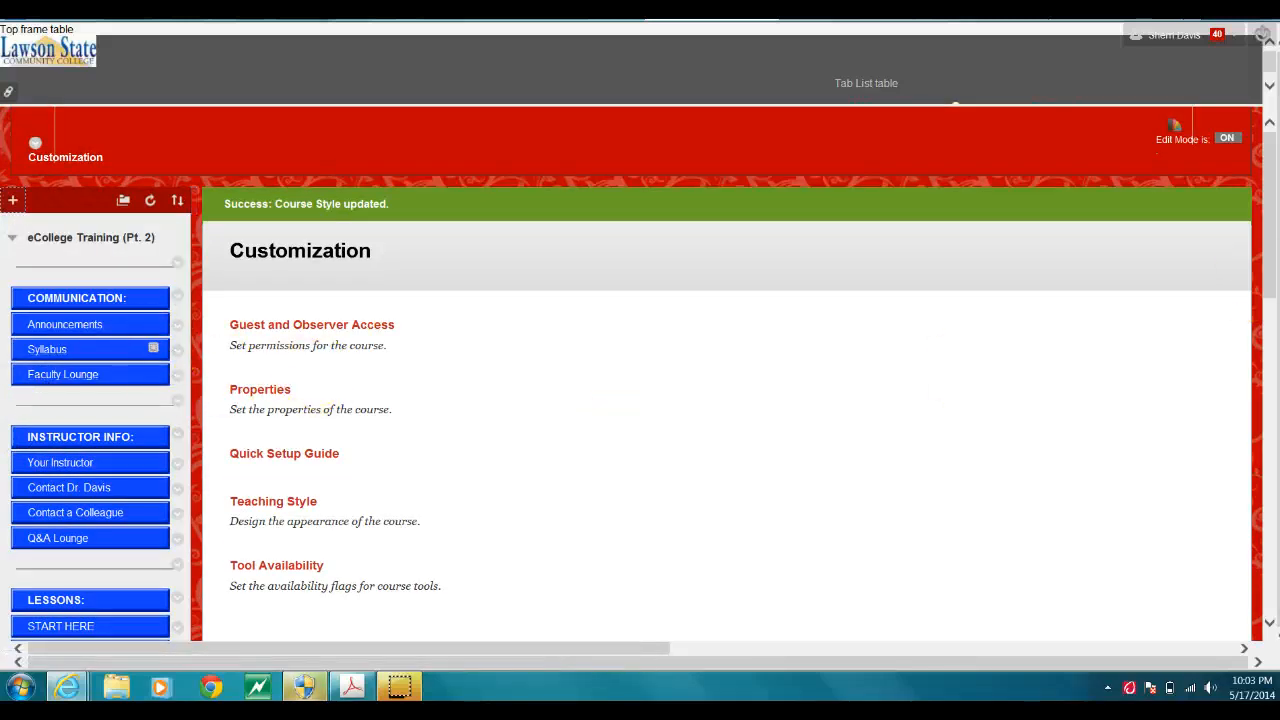
{"action": "left_click_drag", "start_coordinate": [1267, 243], "coordinate": [1273, 463]}
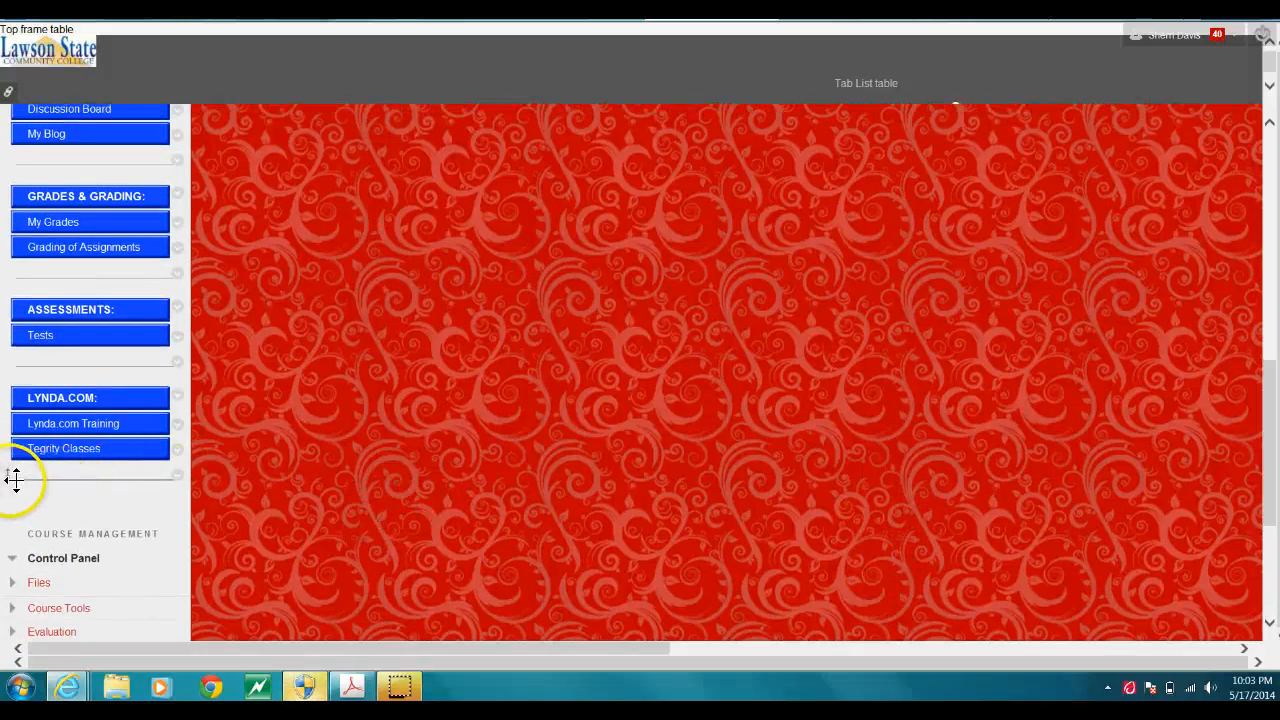
{"action": "left_click_drag", "start_coordinate": [13, 457], "coordinate": [23, 349]}
- Add a subheader named TEST SUBHEADER to the course menu and move it directly above Syllabus
{"action": "left_click", "coordinate": [13, 200]}
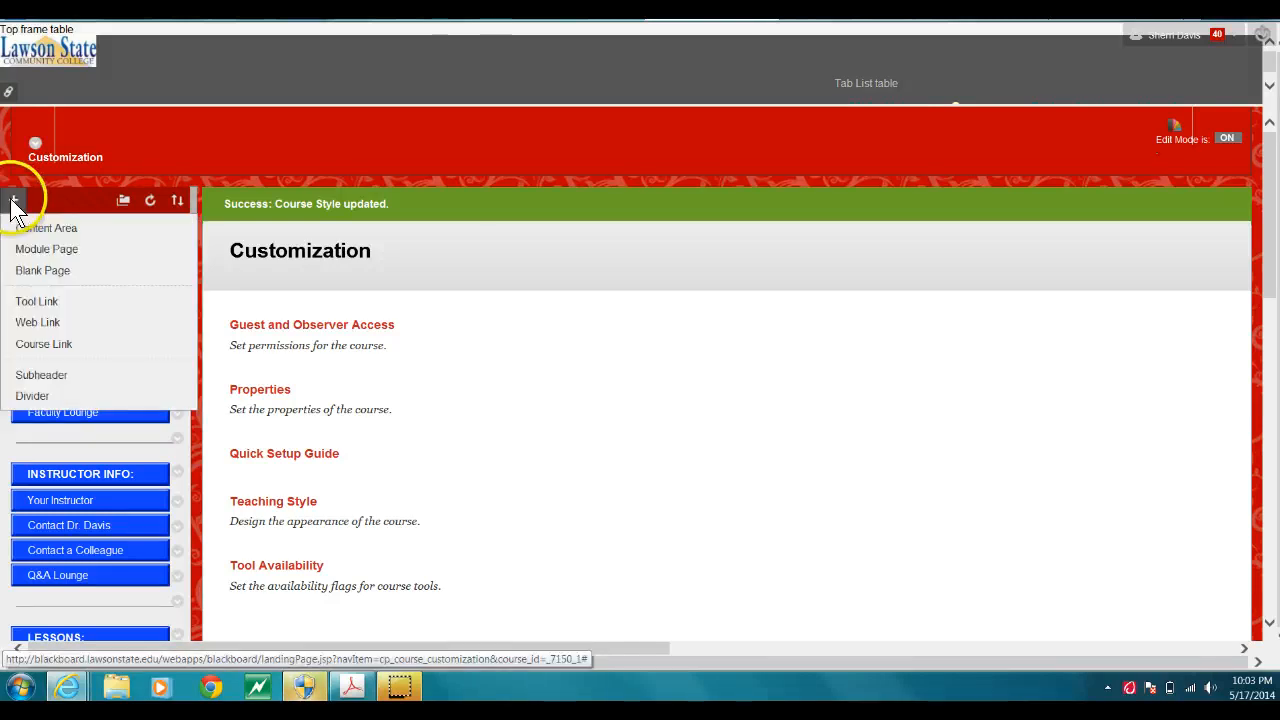
{"action": "left_click", "coordinate": [48, 377]}
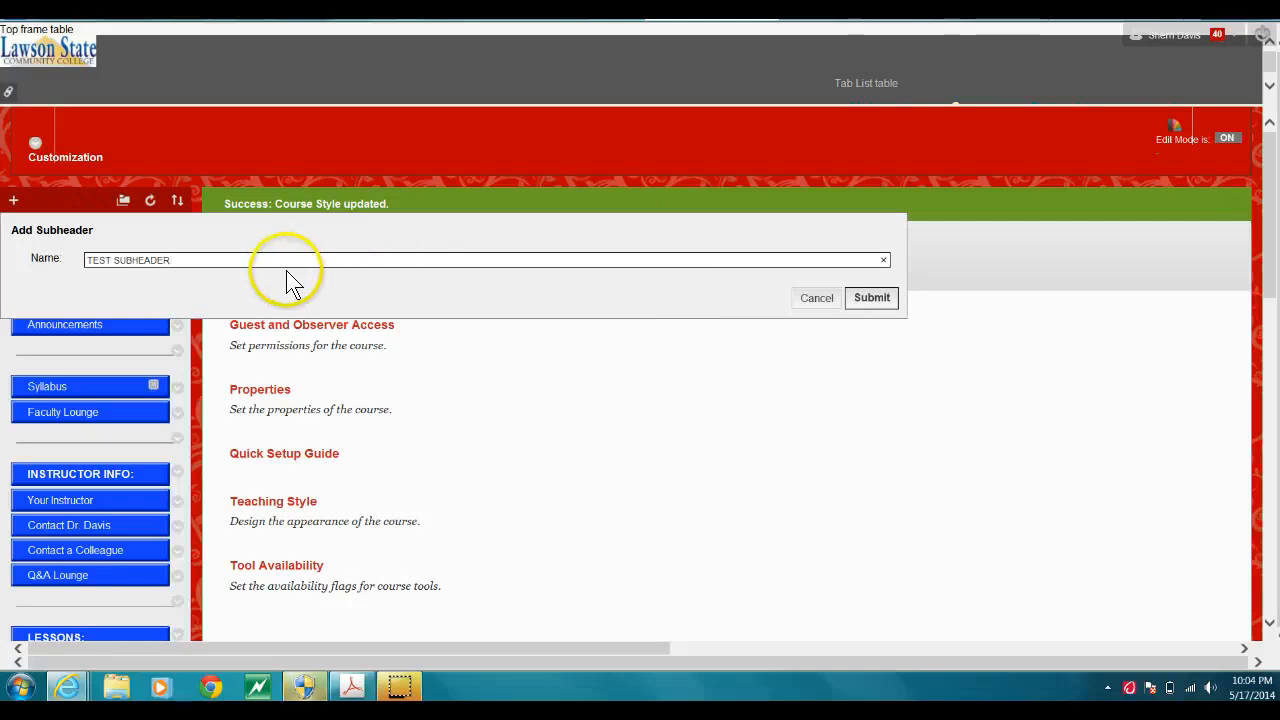
{"action": "left_click", "coordinate": [875, 303]}
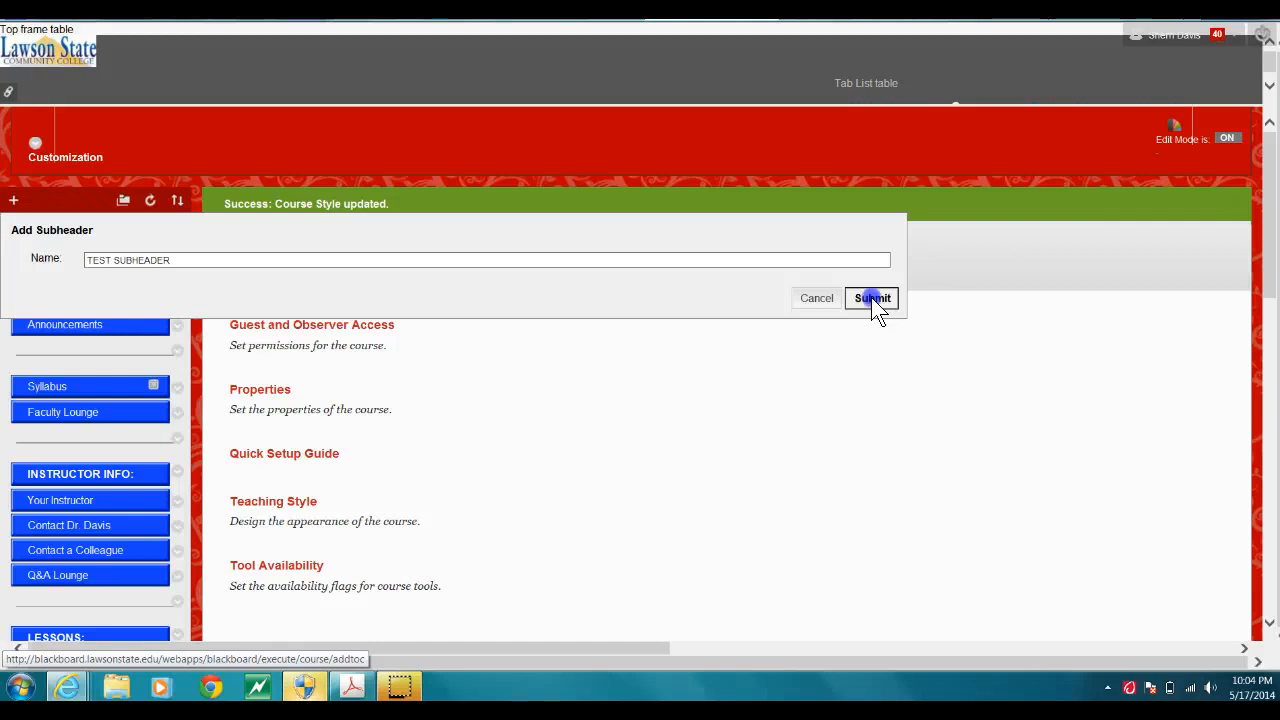
{"action": "left_click_drag", "start_coordinate": [1270, 262], "coordinate": [1258, 502]}
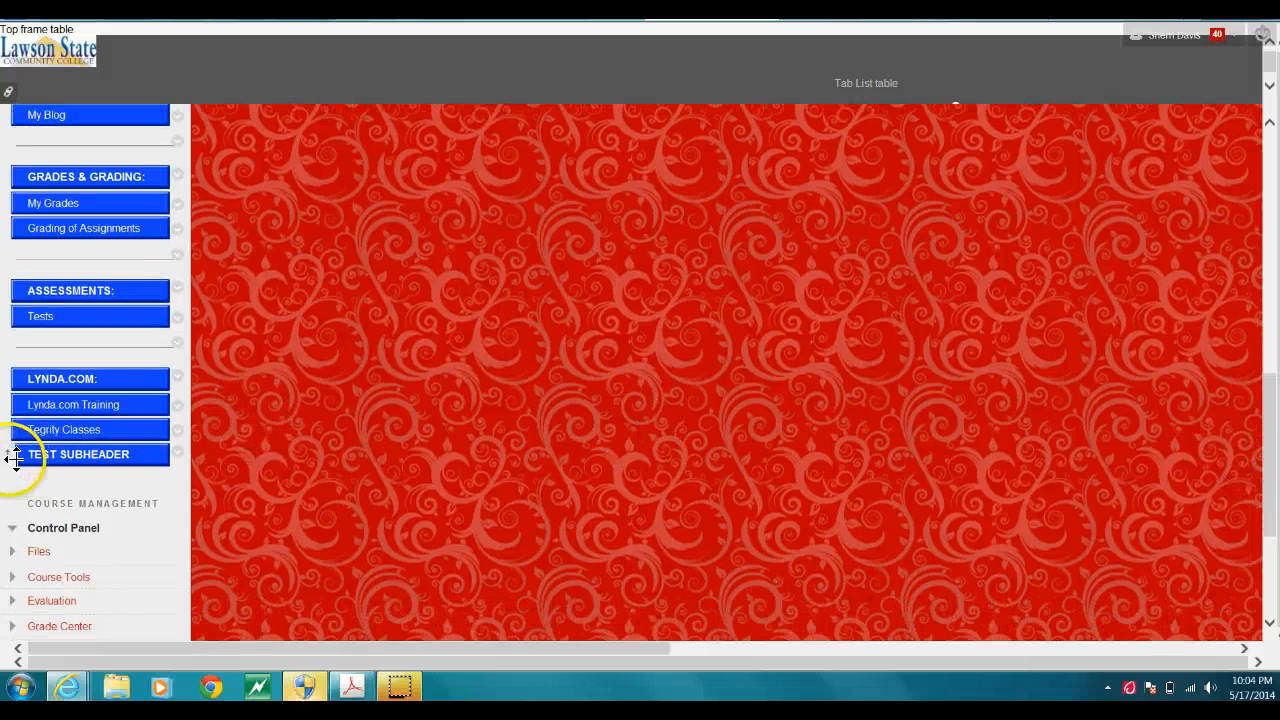
{"action": "left_click_drag", "start_coordinate": [14, 457], "coordinate": [42, 386]}
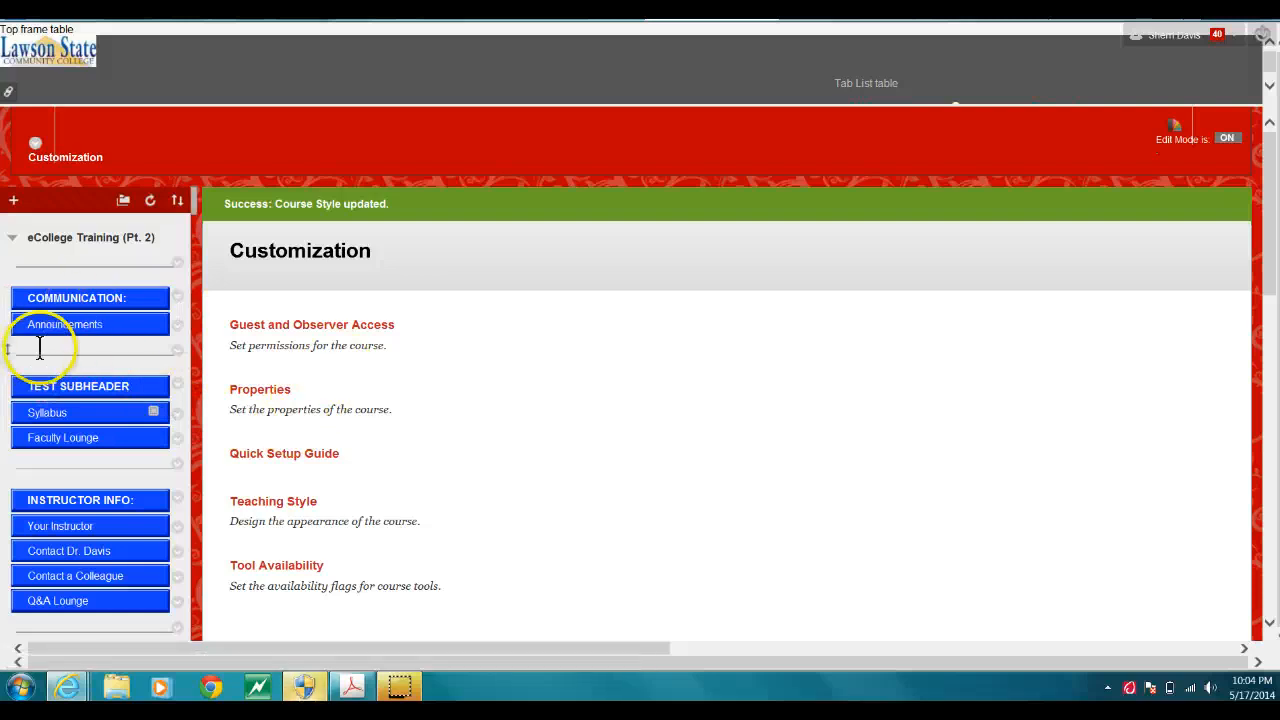
{"action": "mouse_move", "coordinate": [12, 358]}
{"action": "left_mouse_down"}
{"action": "mouse_move", "coordinate": [14, 400]}
{"action": "mouse_move", "coordinate": [15, 356]}
{"action": "left_mouse_up"}
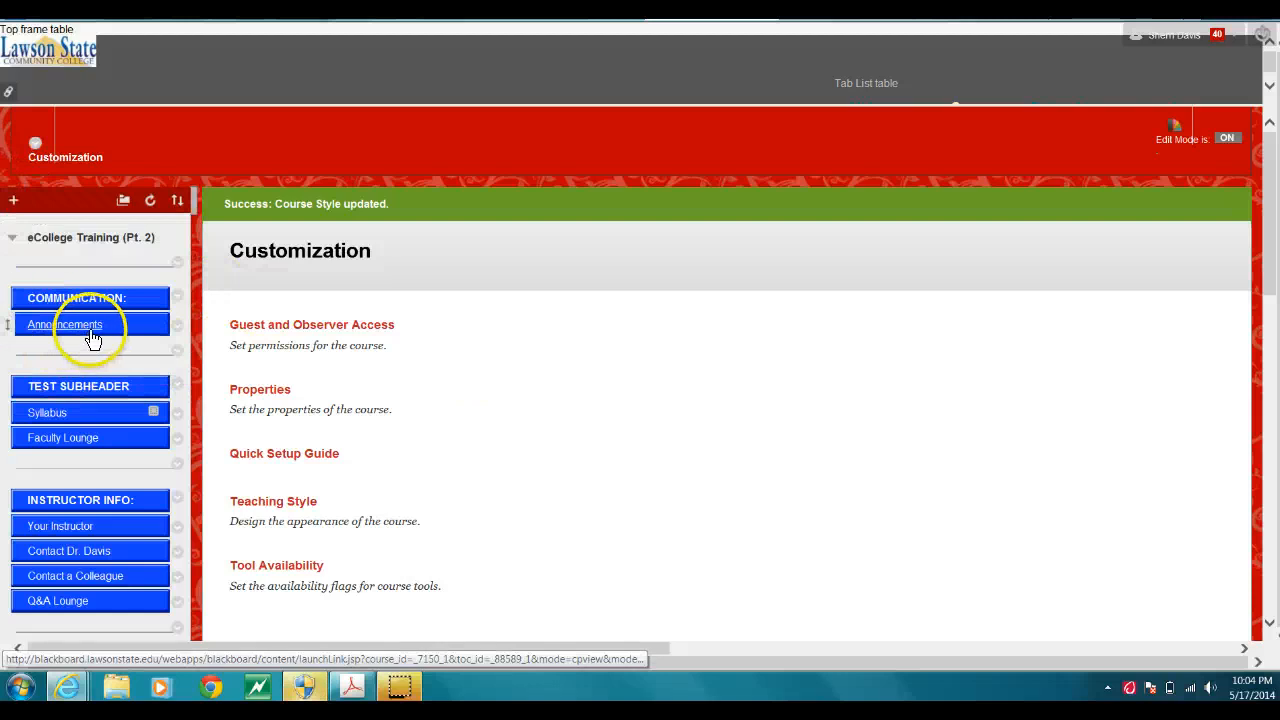
{"action": "mouse_move", "coordinate": [15, 200]}
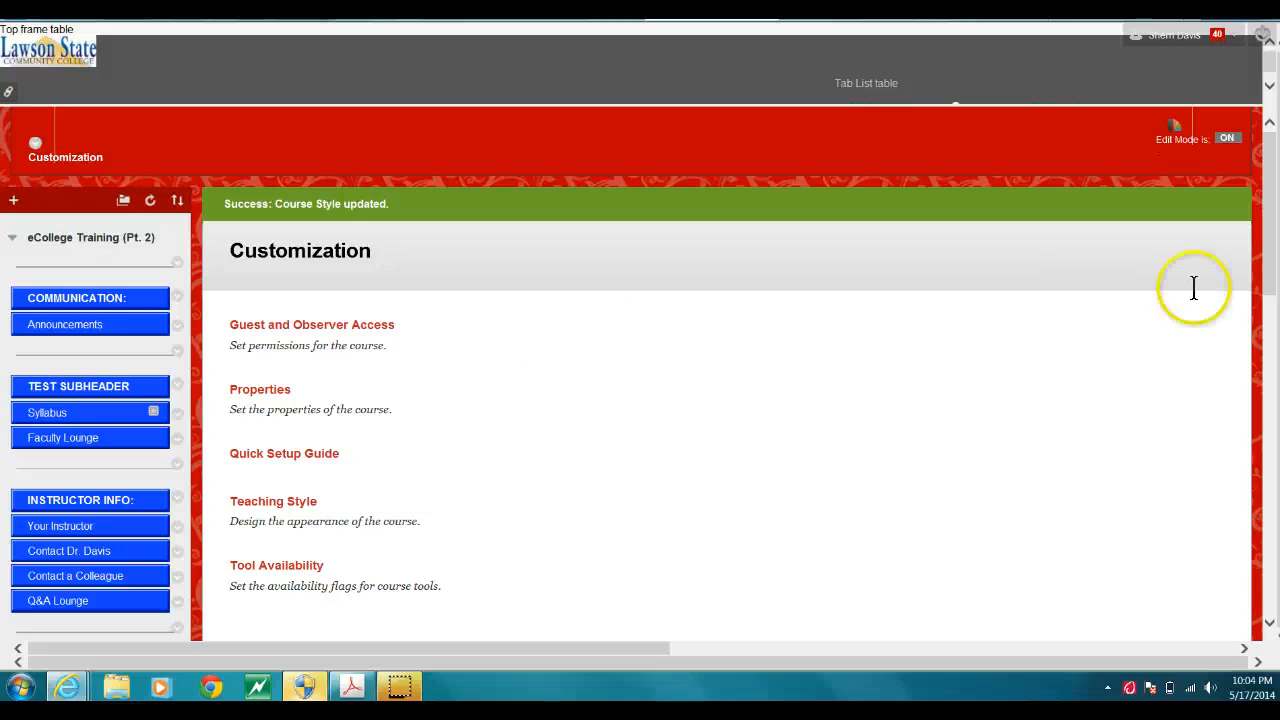
{"action": "mouse_move", "coordinate": [1272, 234]}
{"action": "left_mouse_down"}
{"action": "mouse_move", "coordinate": [1274, 470]}
{"action": "mouse_move", "coordinate": [1274, 251]}
{"action": "left_mouse_up"}
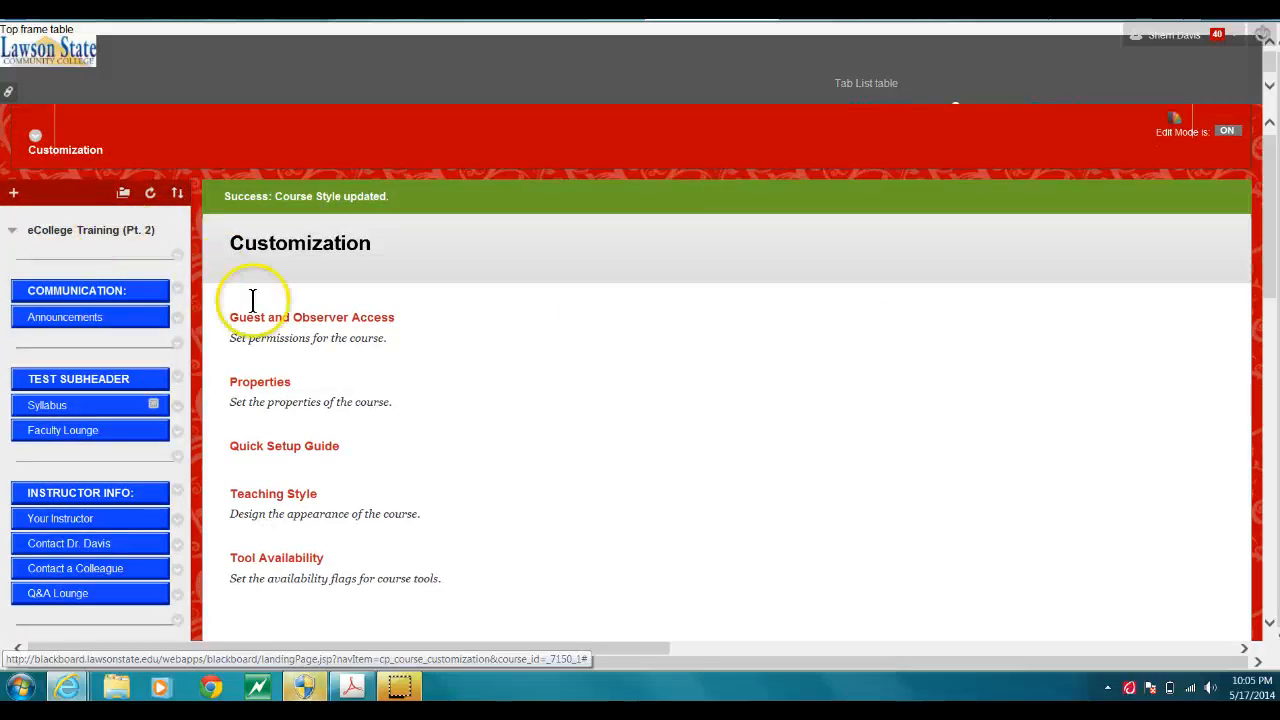
- Add a content area named Our Assignments to the course menu and make it available to users
{"action": "left_click", "coordinate": [13, 193]}
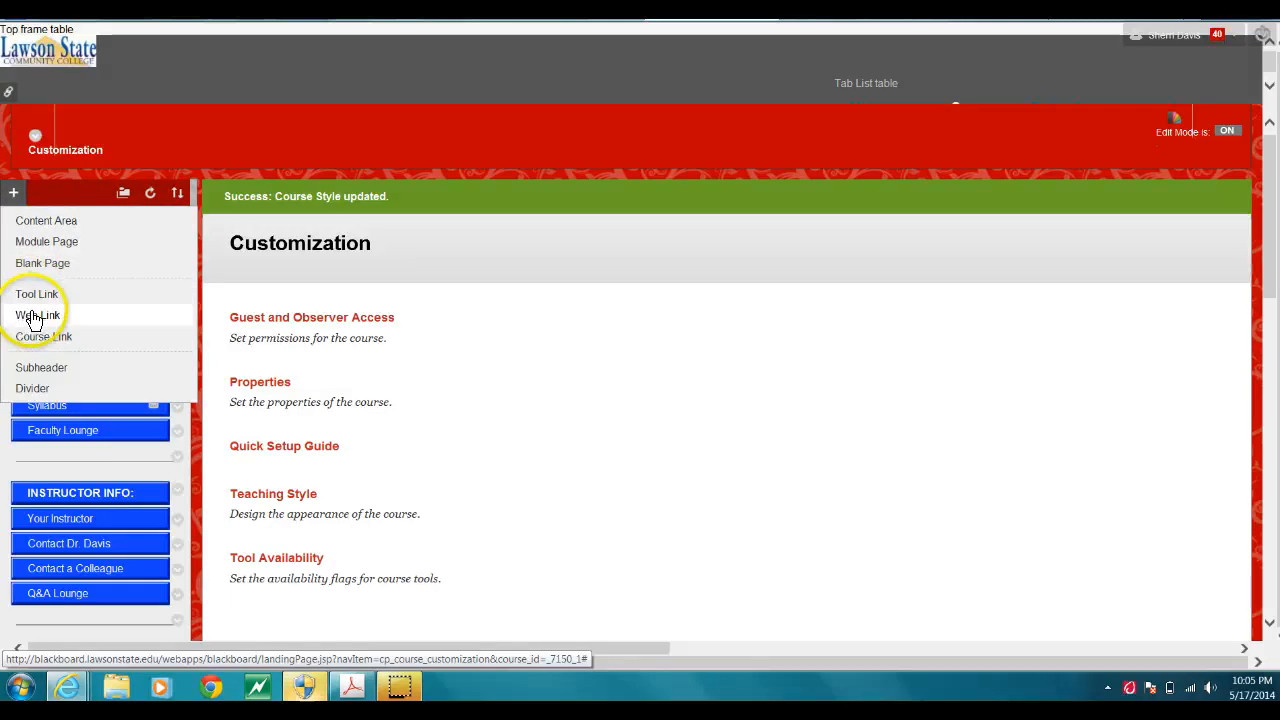
{"action": "left_click", "coordinate": [20, 222]}
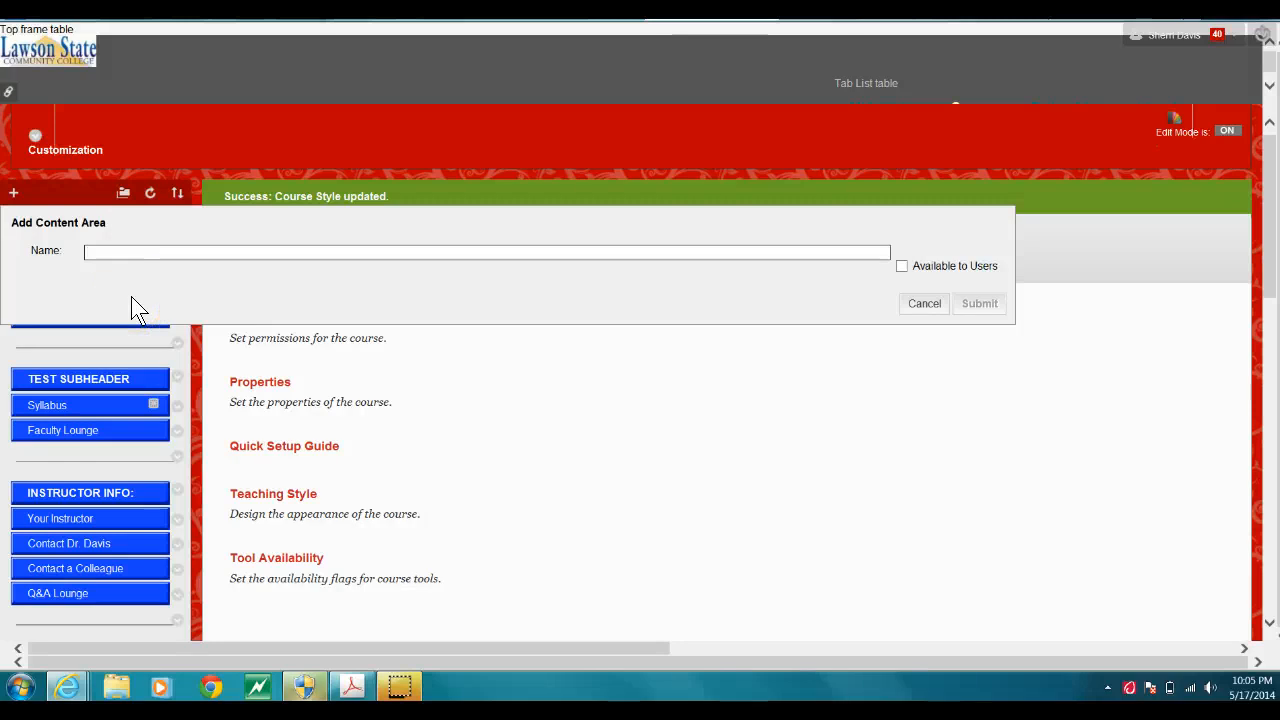
{"action": "type", "text": "Assig"}
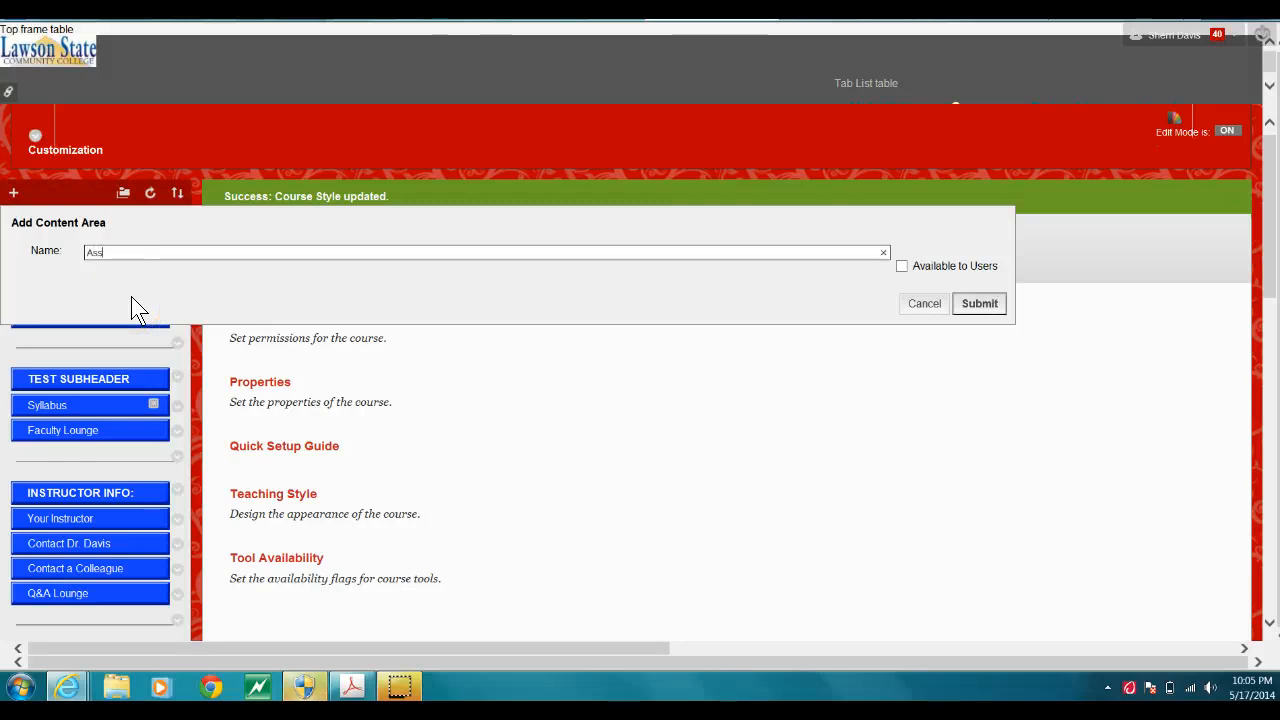
{"action": "key", "text": "BackSpace"}
{"action": "key", "text": "BackSpace"}
{"action": "key", "text": "BackSpace"}
{"action": "key", "text": "BackSpace"}
{"action": "key", "text": "BackSpace"}
{"action": "type", "text": "Ou"}
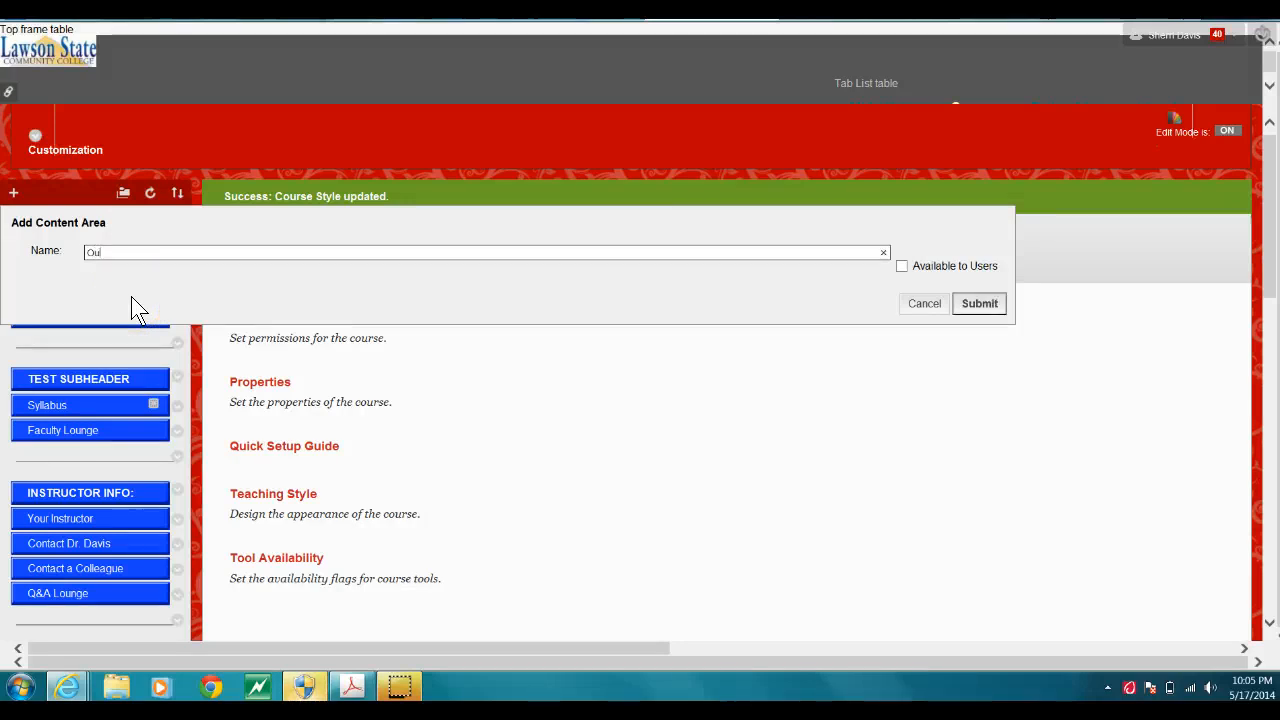
{"action": "type", "text": "r Assignments"}
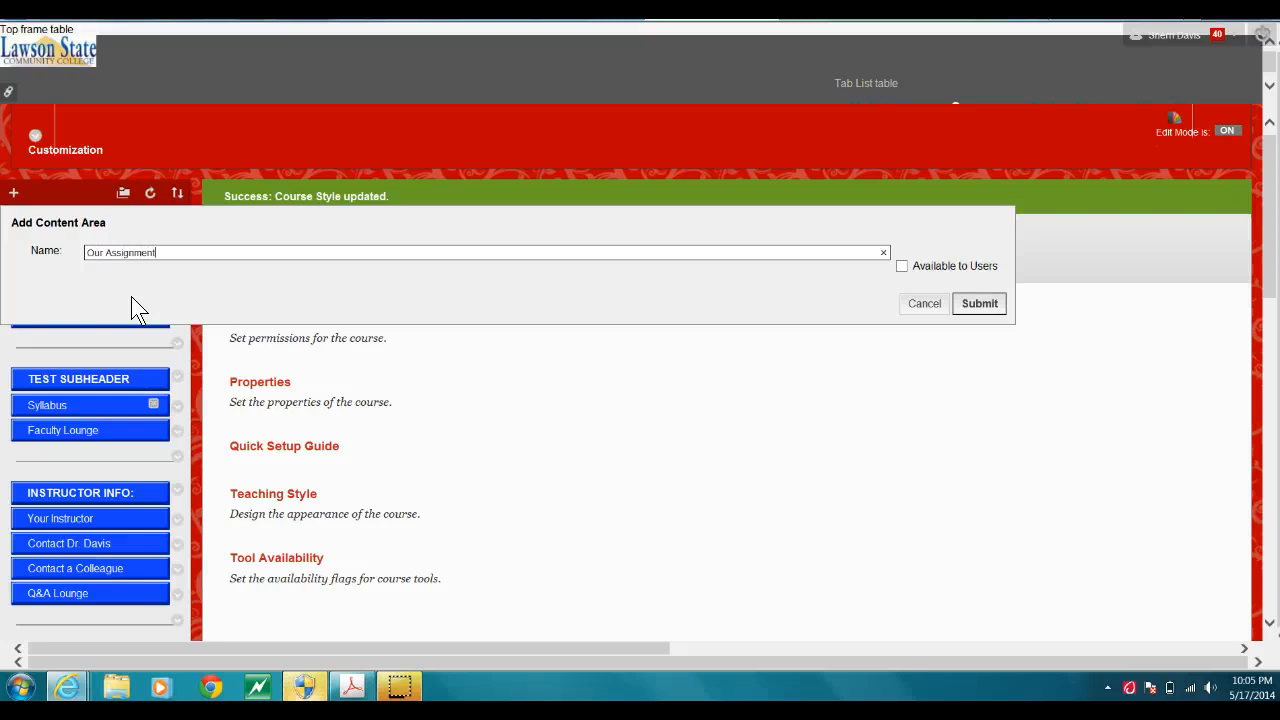
{"action": "left_click", "coordinate": [901, 267]}
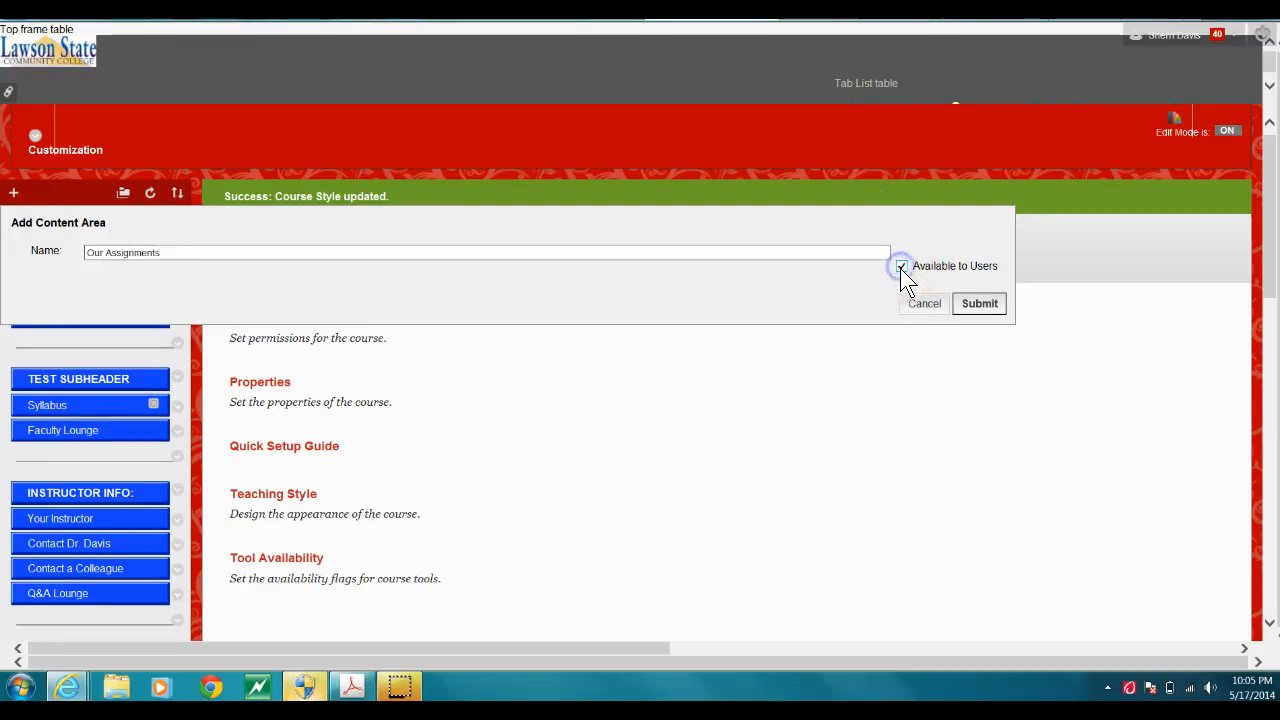
{"action": "left_click", "coordinate": [983, 305]}
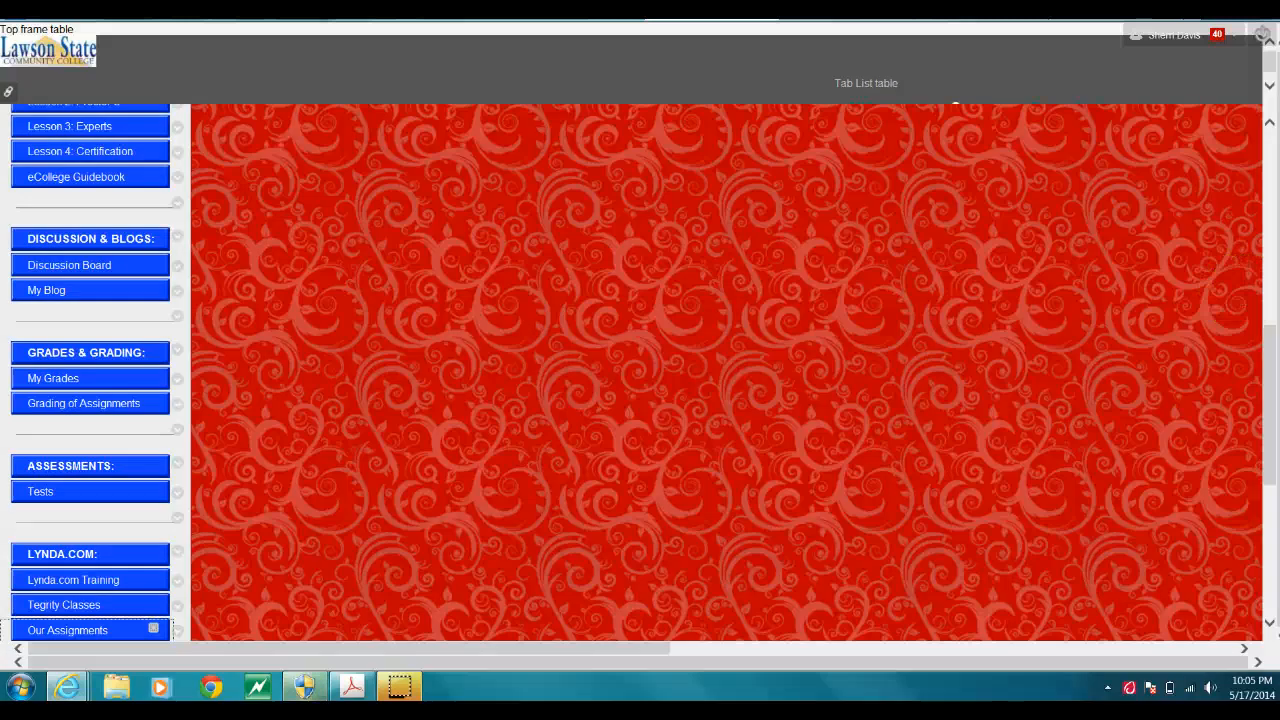
{"action": "mouse_move", "coordinate": [1273, 362]}
{"action": "left_mouse_down"}
{"action": "mouse_move", "coordinate": [1273, 400]}
{"action": "mouse_move", "coordinate": [1271, 387]}
{"action": "left_mouse_up"}
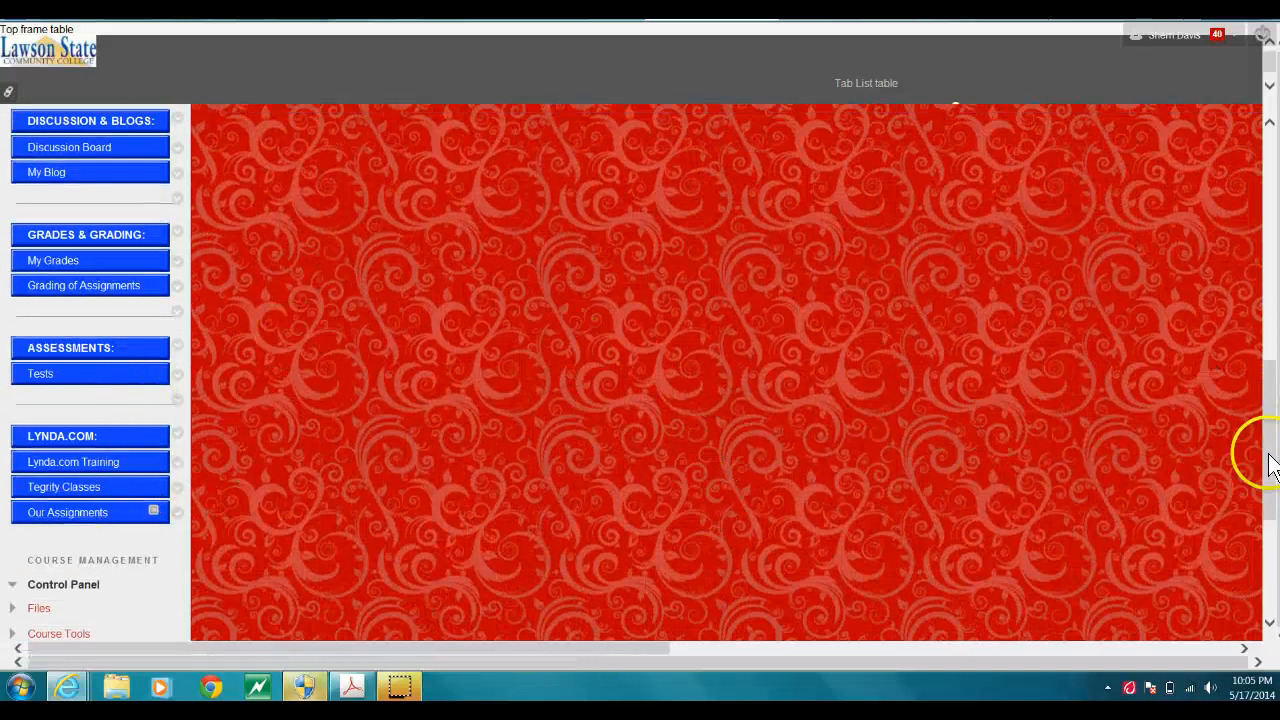
- Start a new tool link for the course menu and set its type to Discussion Board
{"action": "scroll", "coordinate": [1272, 445], "scroll_direction": "up", "scroll_amount": 10}
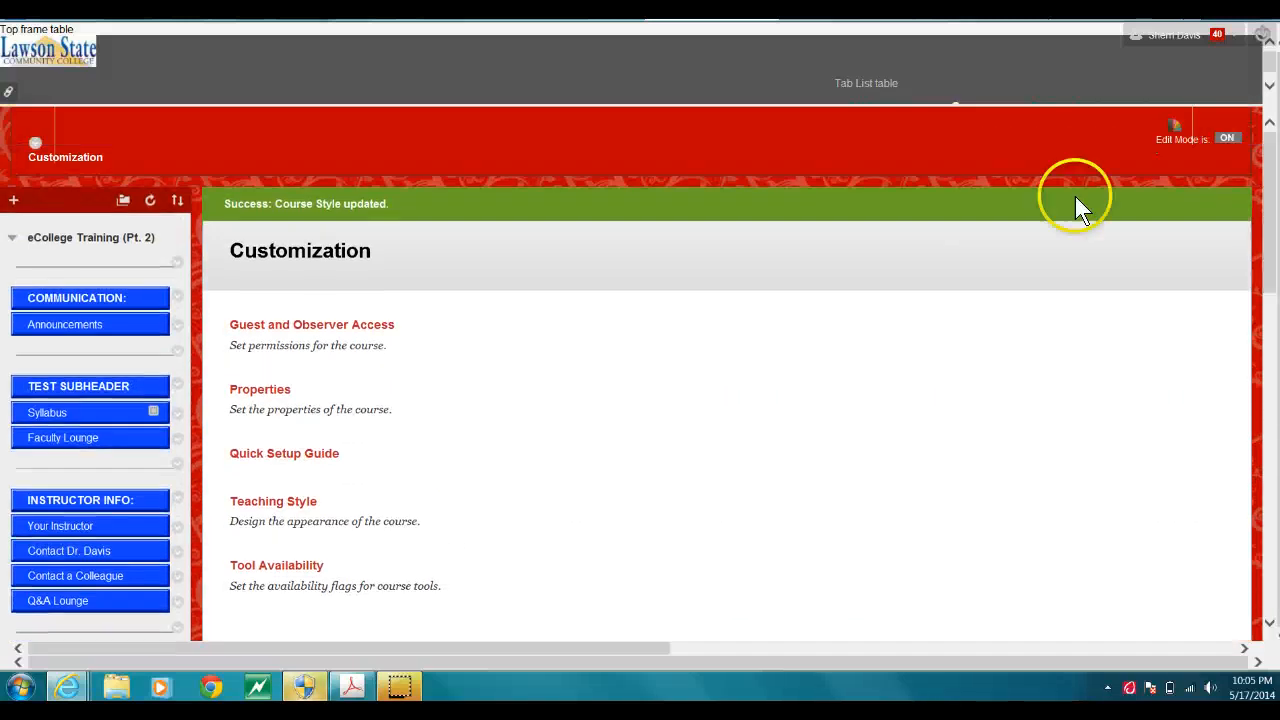
{"action": "left_click", "coordinate": [13, 200]}
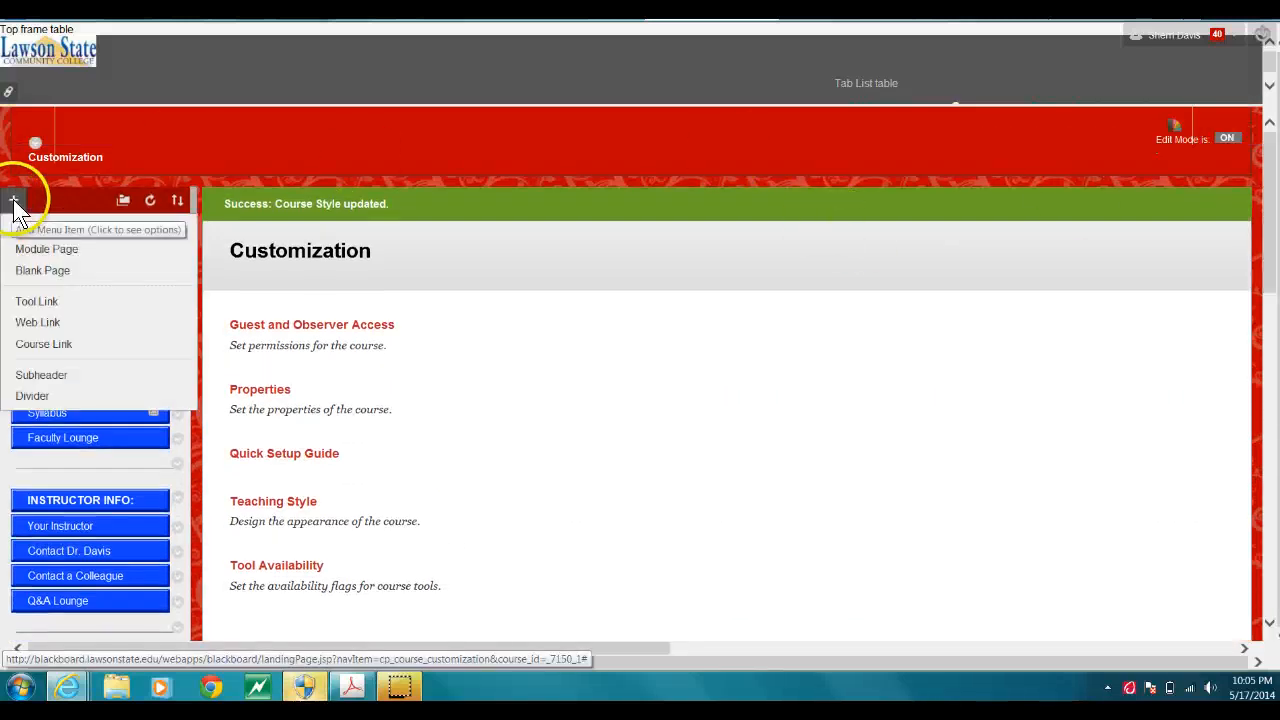
{"action": "left_click", "coordinate": [40, 302]}
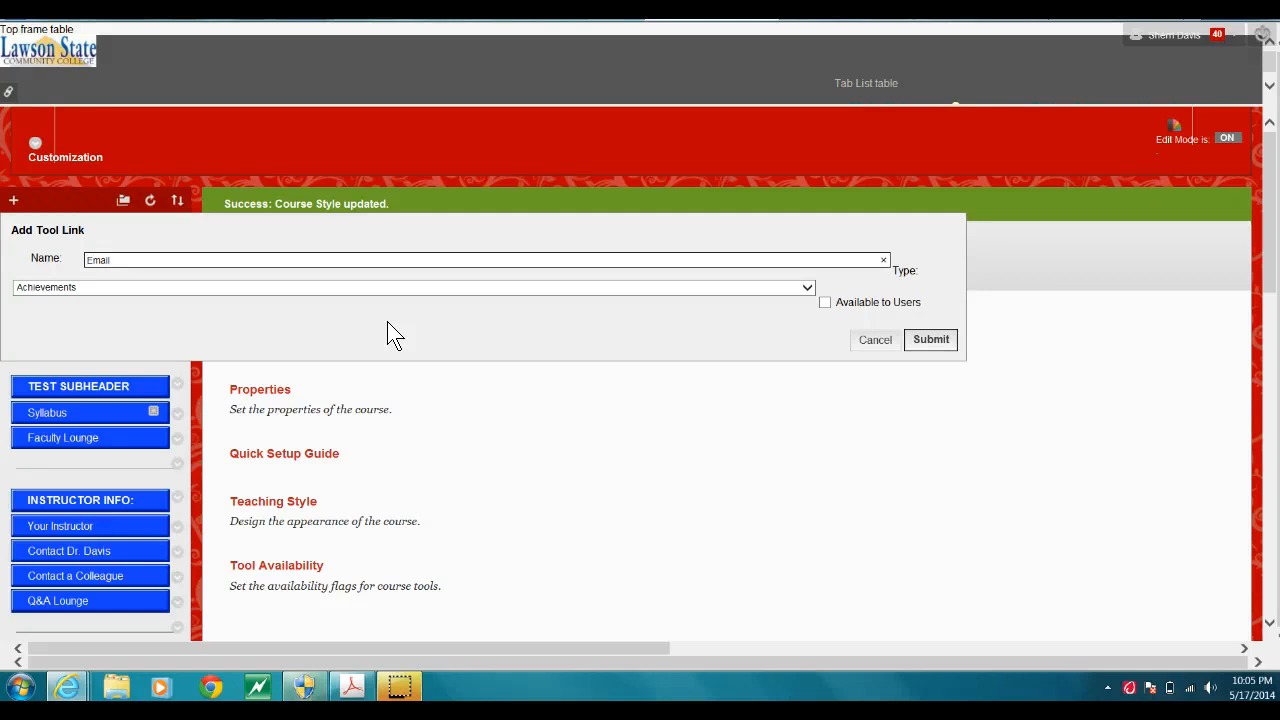
{"action": "left_click", "coordinate": [807, 288]}
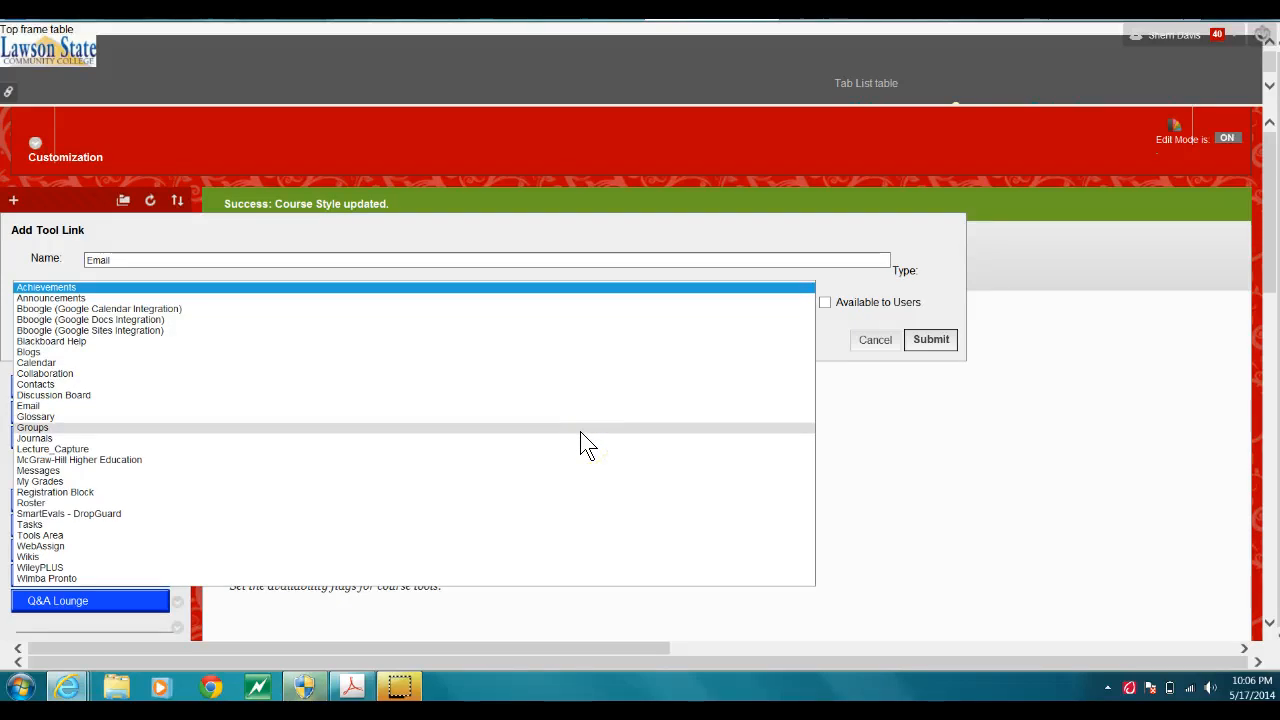
{"action": "left_click", "coordinate": [949, 415]}
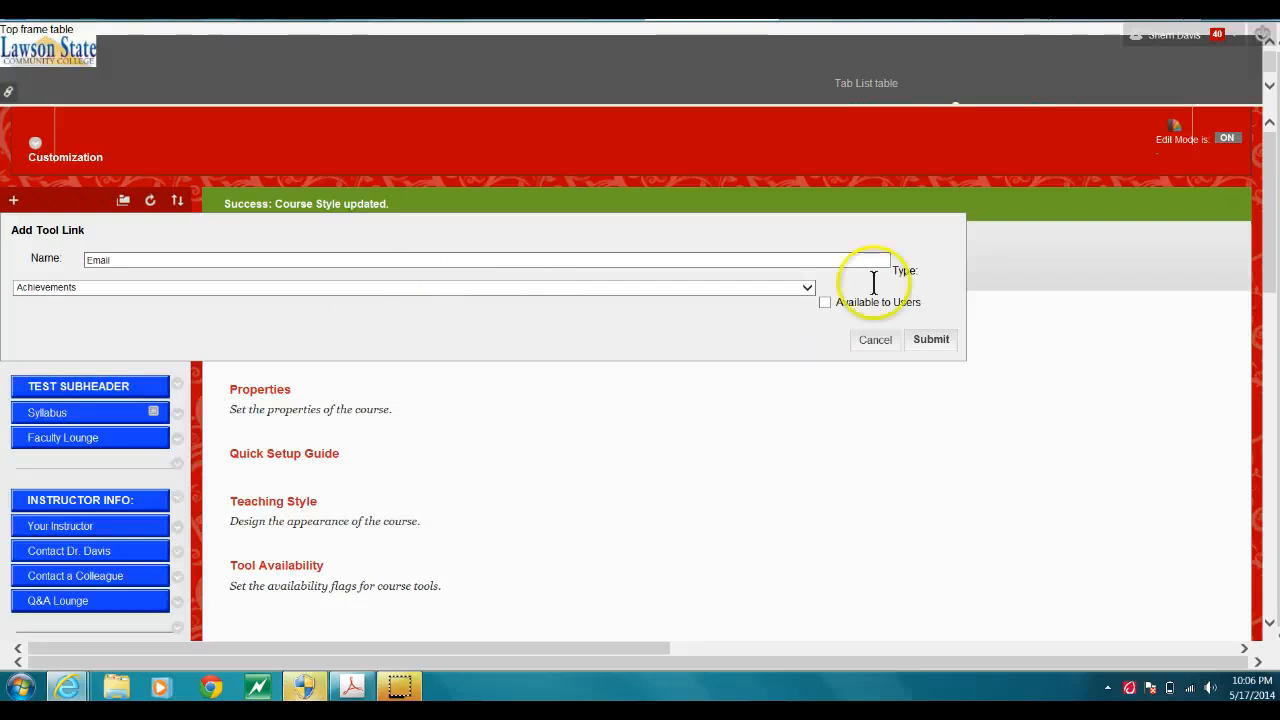
{"action": "left_click", "coordinate": [807, 288]}
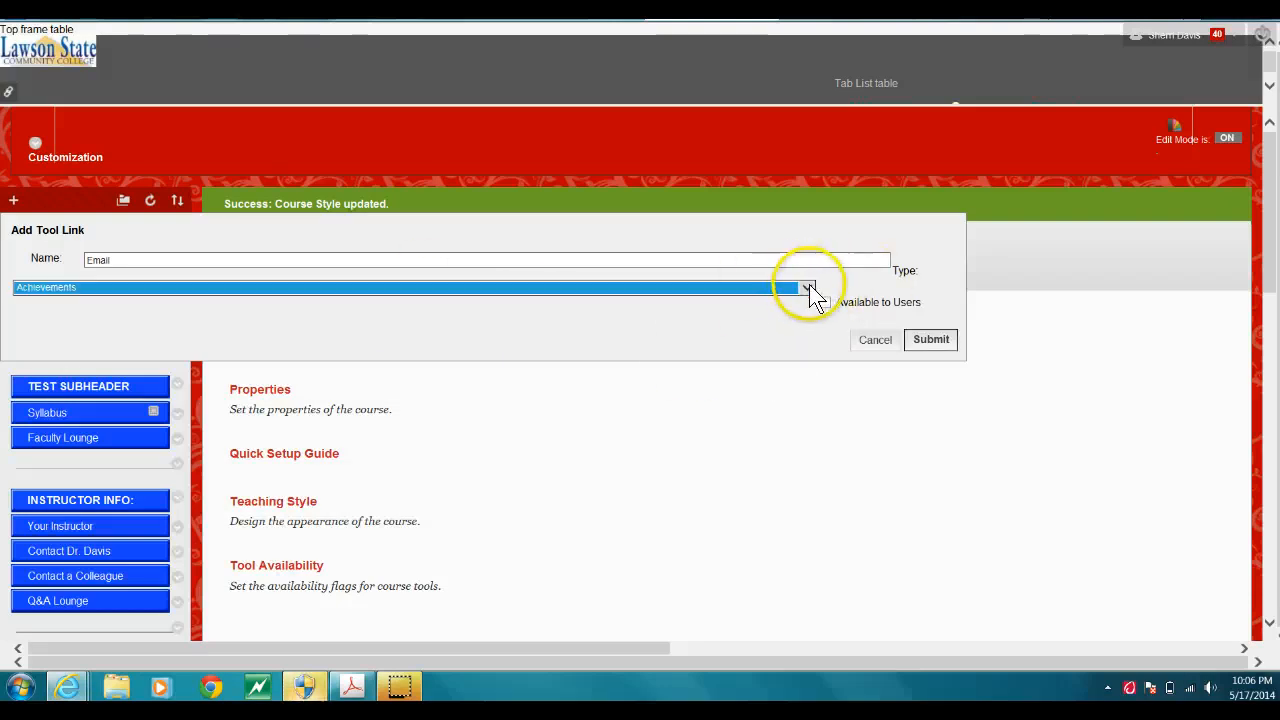
{"action": "left_click", "coordinate": [808, 286]}
{"action": "left_click", "coordinate": [640, 394]}
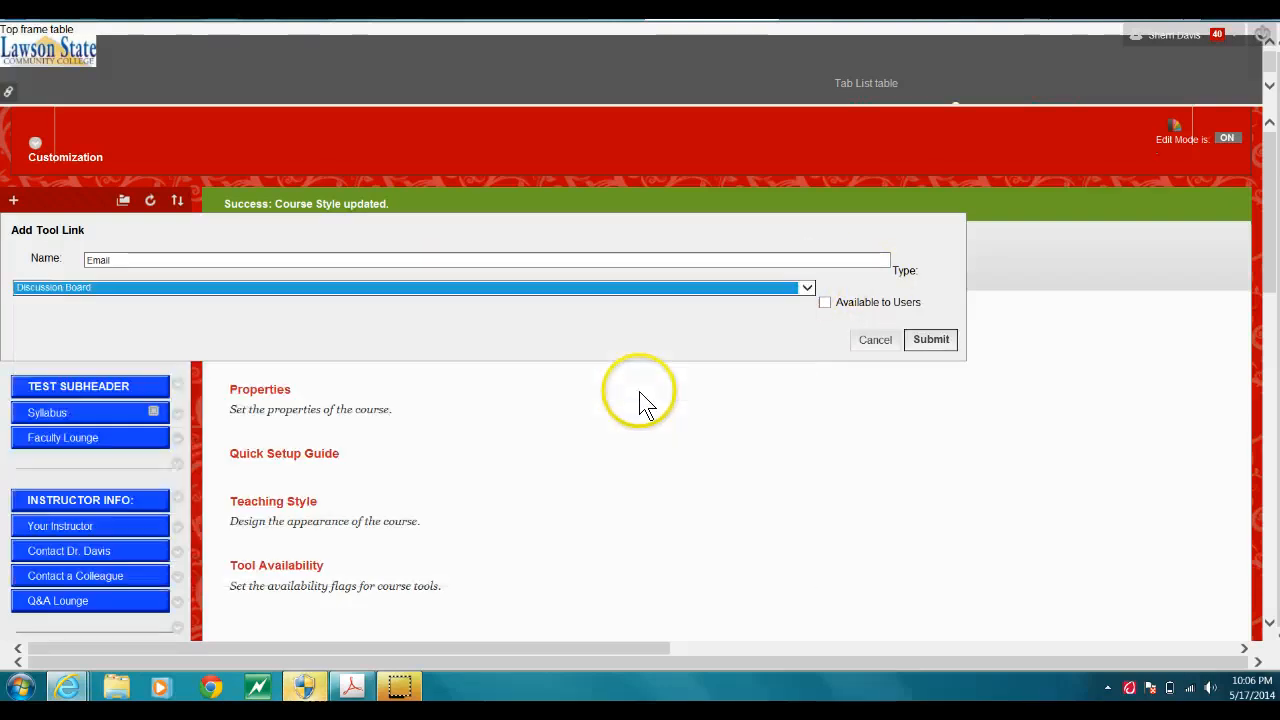
- Name the tool link Our Discussion Board and submit it
{"action": "left_click_drag", "start_coordinate": [124, 258], "coordinate": [80, 260]}
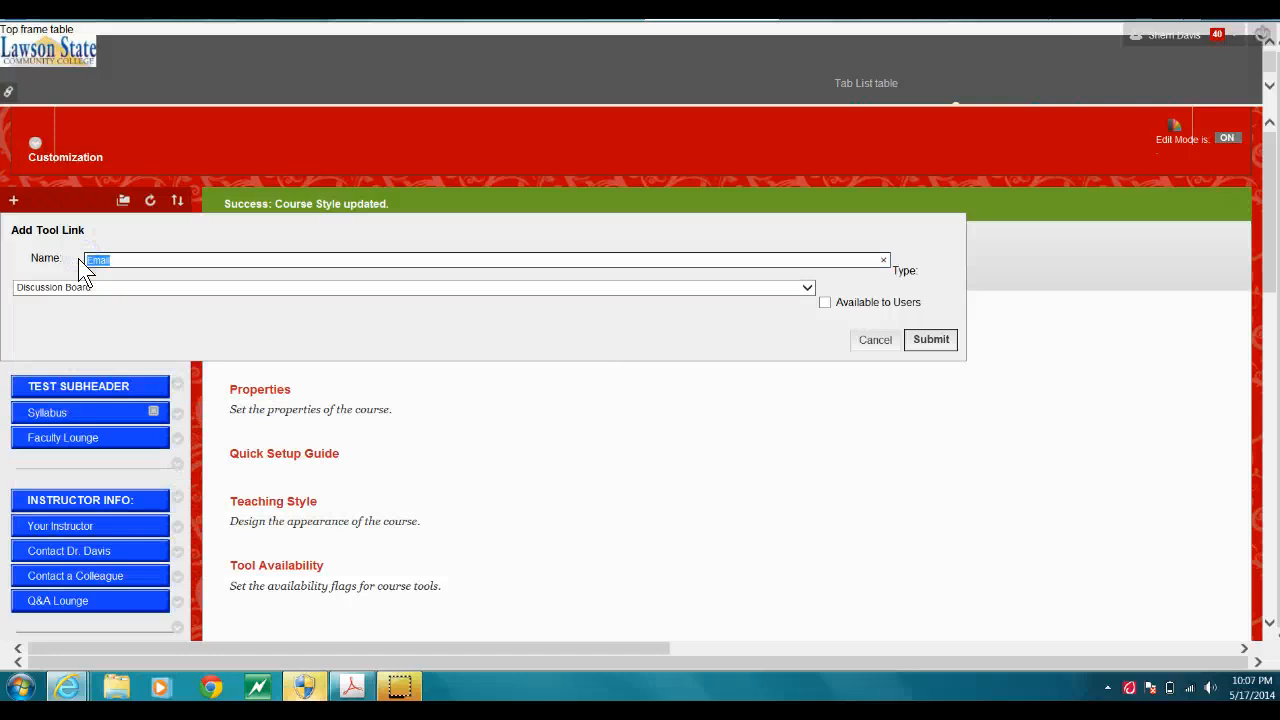
{"action": "type", "text": "Our Discussion BVo"}
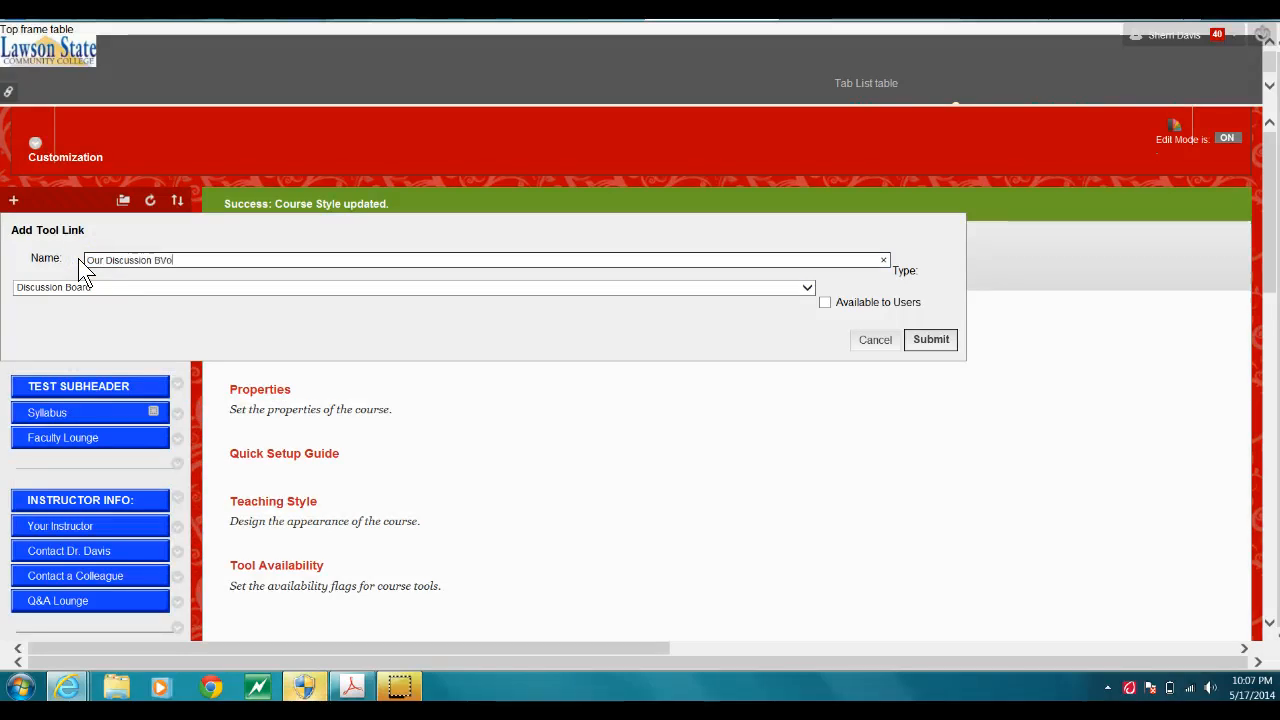
{"action": "key", "text": "BackSpace"}
{"action": "key", "text": "BackSpace"}
{"action": "type", "text": "oard"}
{"action": "left_click", "coordinate": [155, 250]}
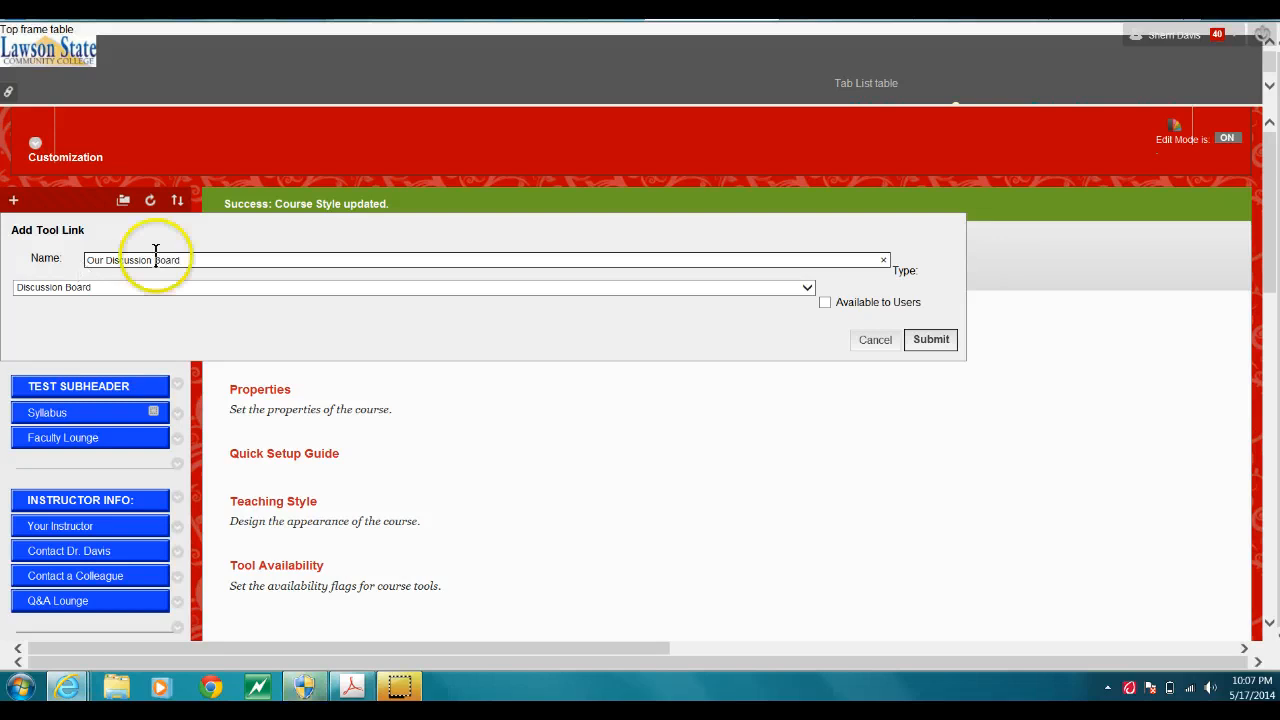
{"action": "left_click", "coordinate": [927, 339]}
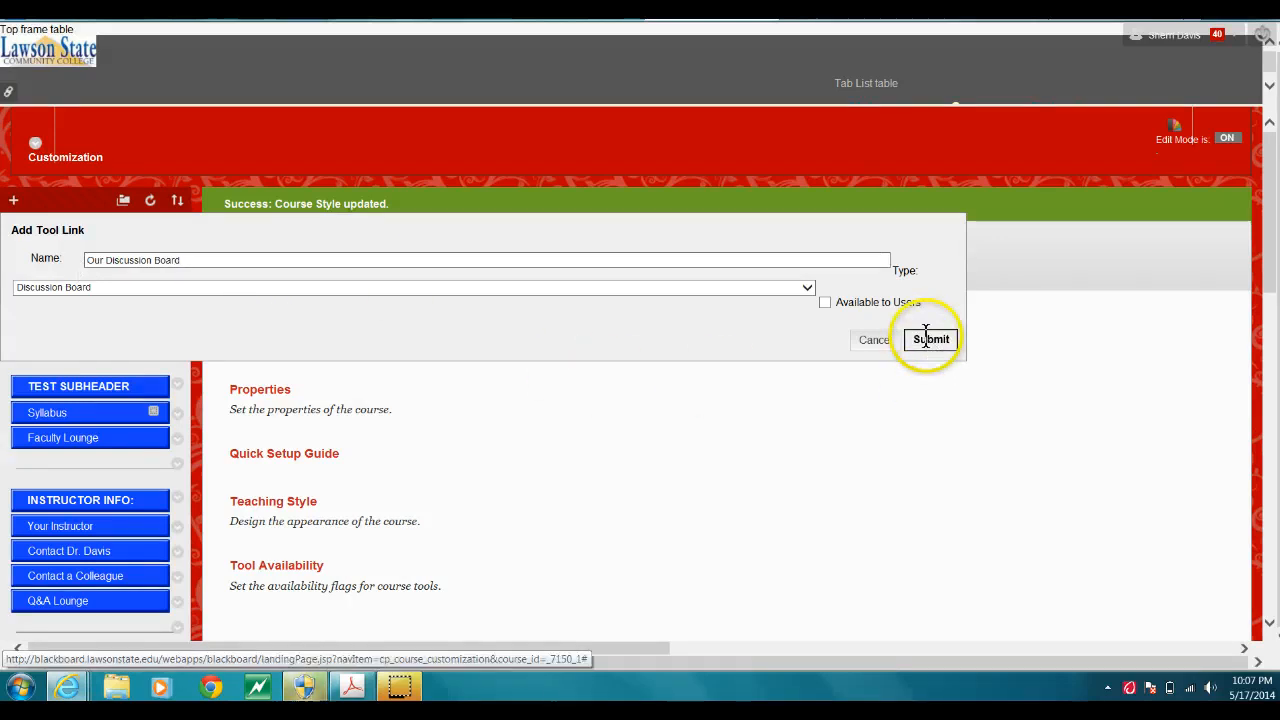
- Open the Our Assignments content area from the course menu and look through its Build Content options
{"action": "left_click_drag", "start_coordinate": [1266, 345], "coordinate": [1265, 423]}
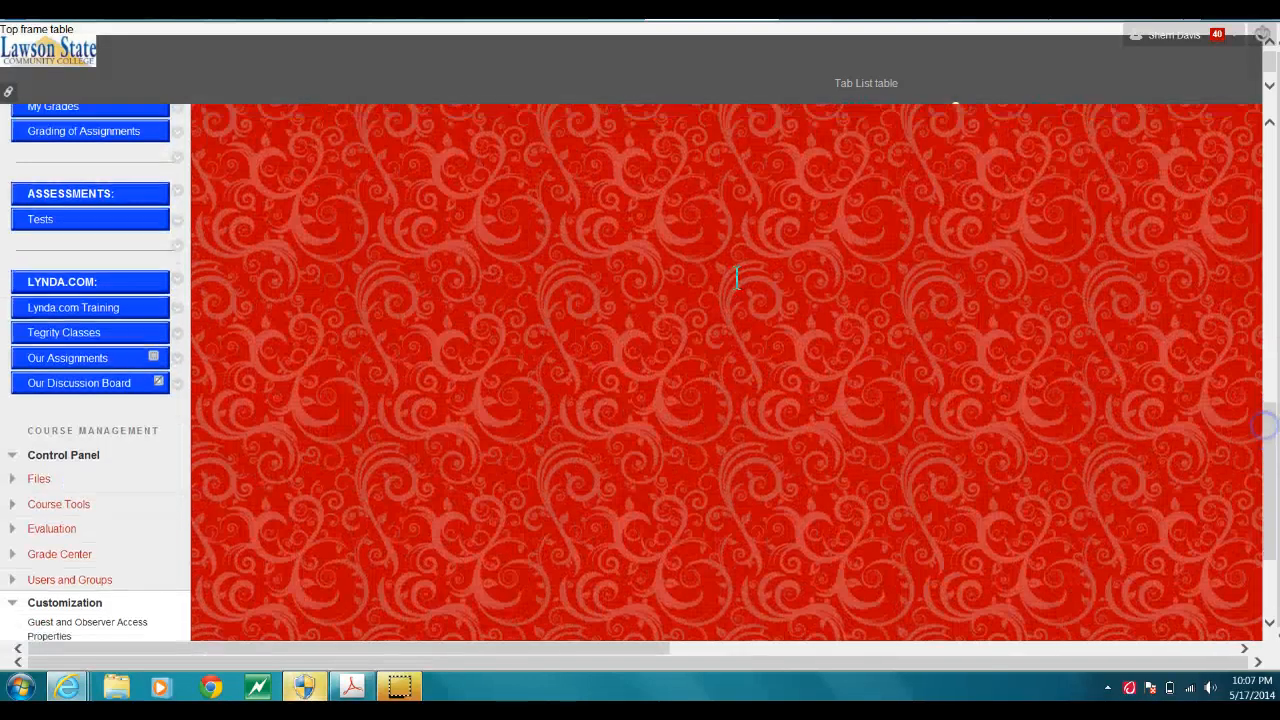
{"action": "left_click", "coordinate": [76, 356]}
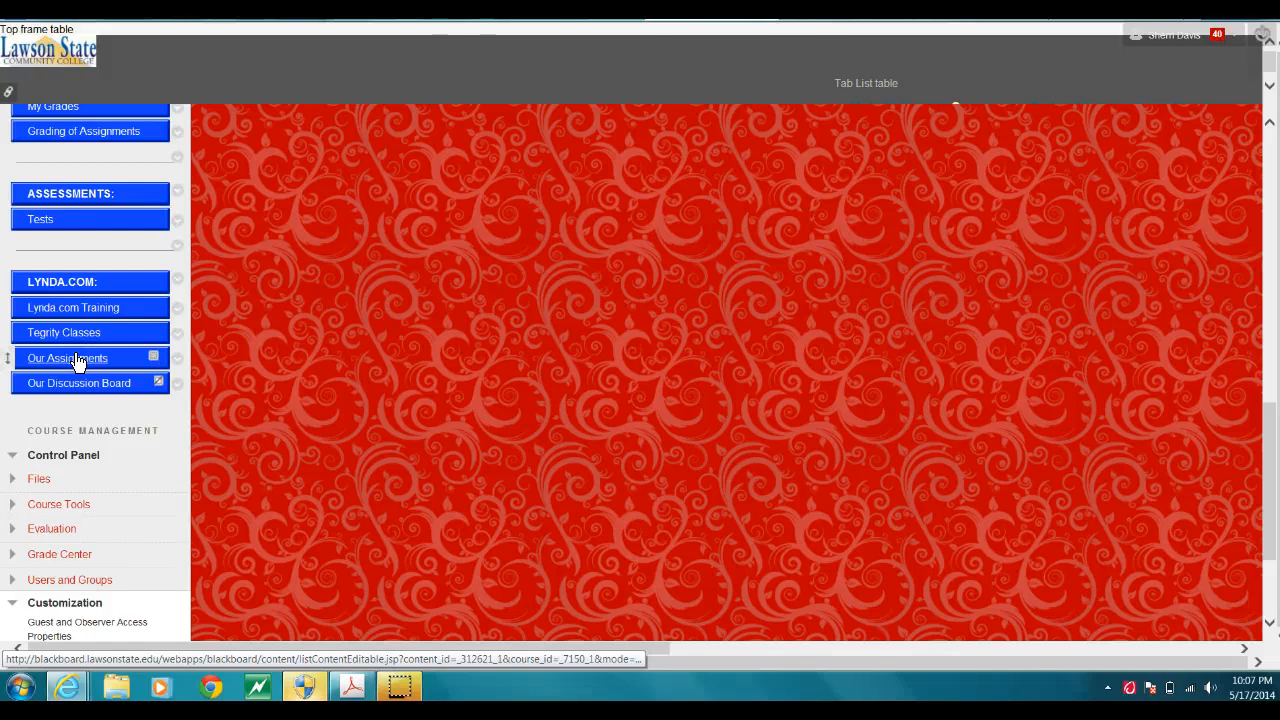
{"action": "left_click", "coordinate": [80, 364]}
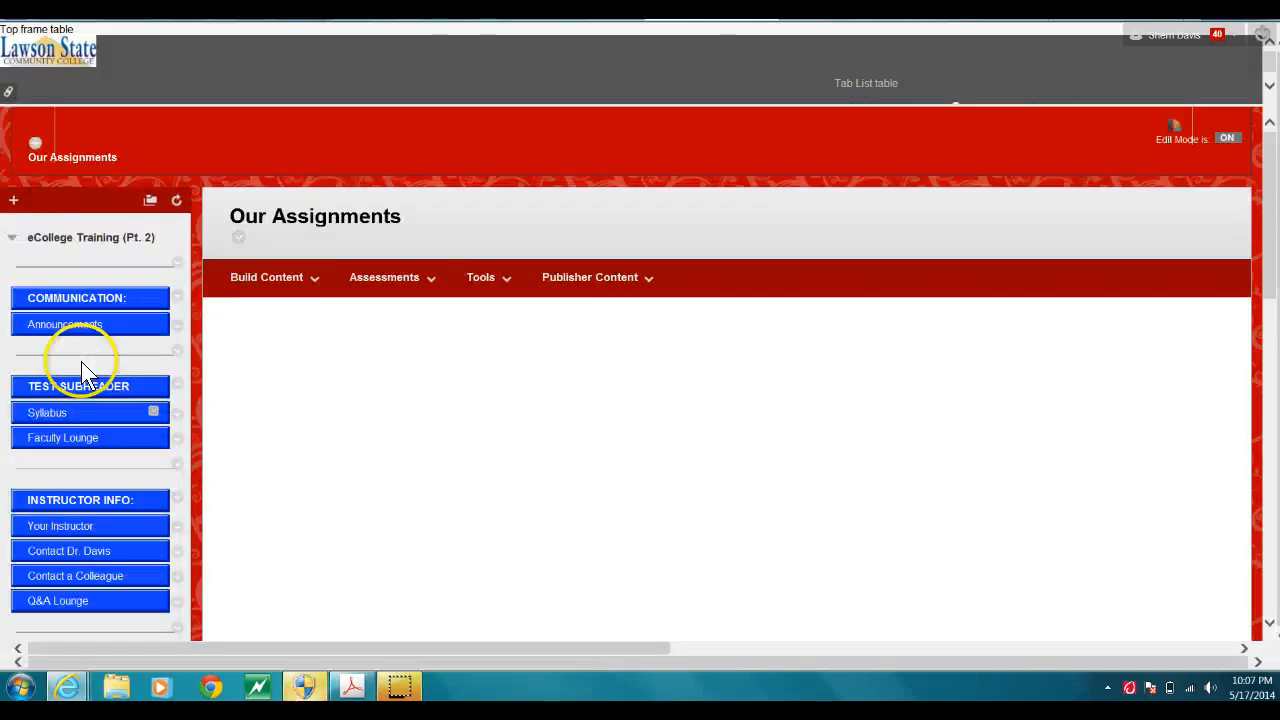
{"action": "left_click", "coordinate": [268, 277]}
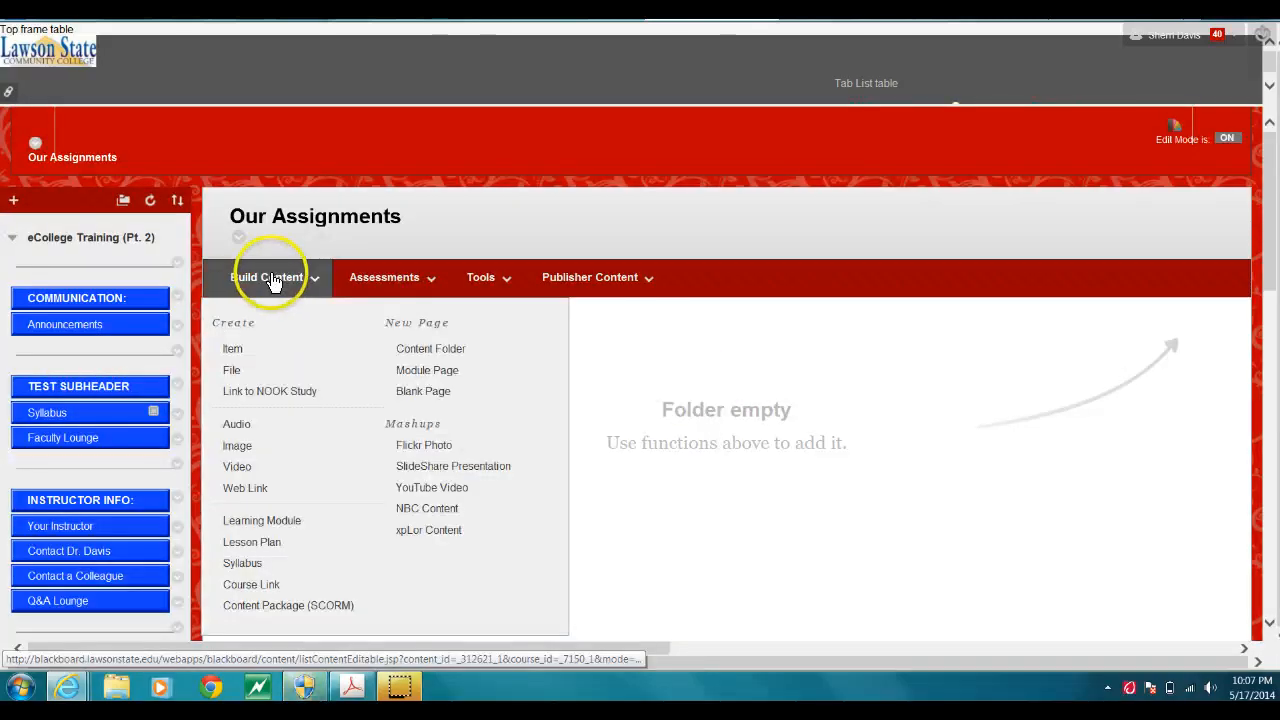
{"action": "left_click", "coordinate": [234, 352]}
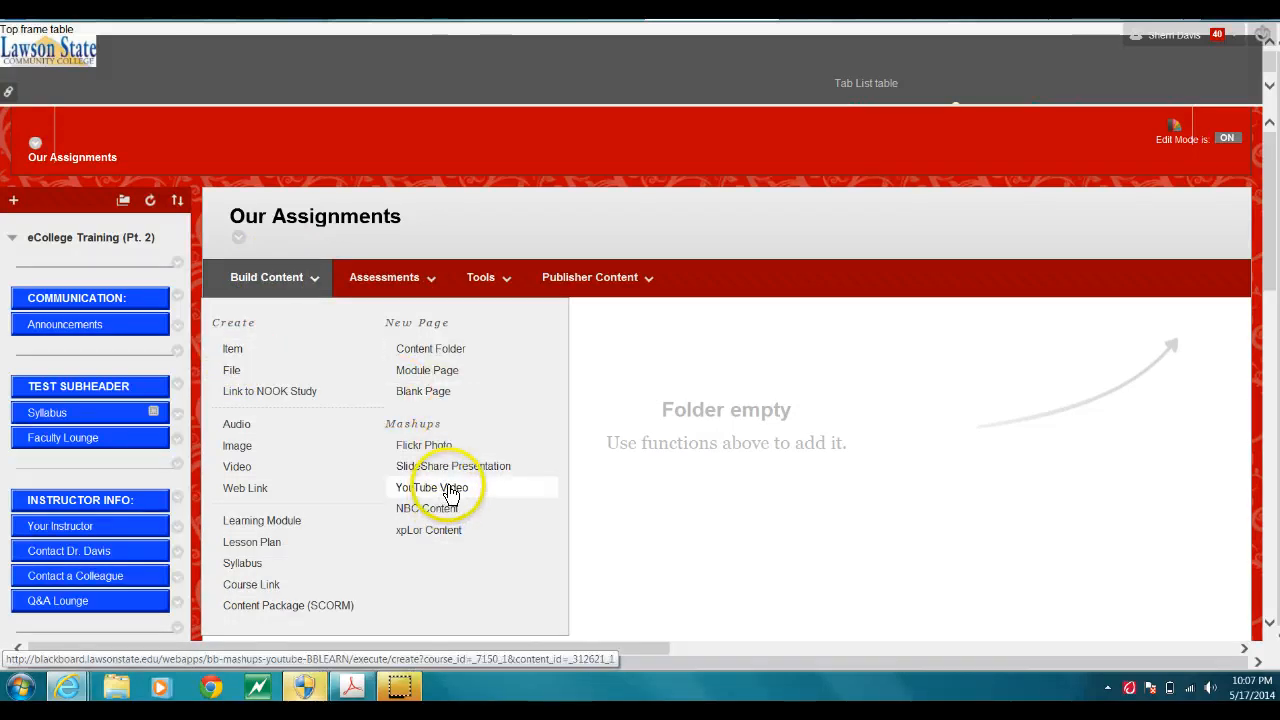
{"action": "left_click", "coordinate": [704, 443]}
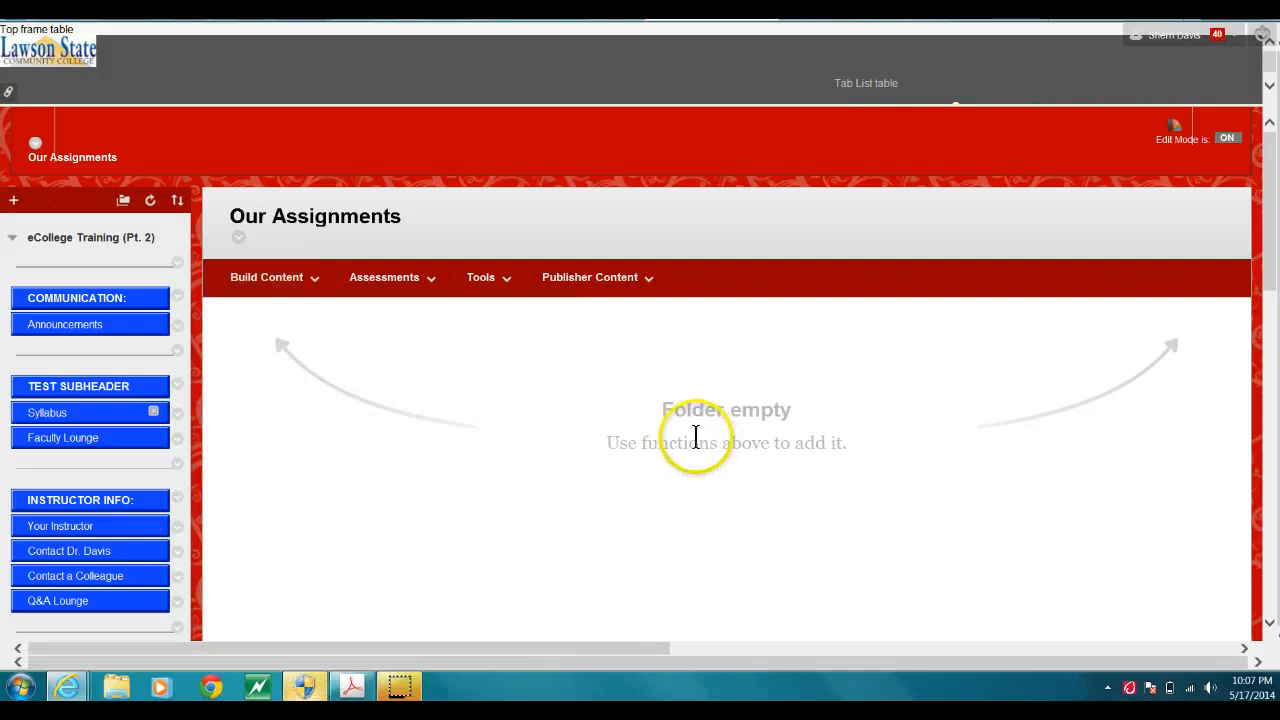
- Open the Our Discussion Board link from the course menu and review the forum list
{"action": "left_click_drag", "start_coordinate": [1271, 262], "coordinate": [1252, 508]}
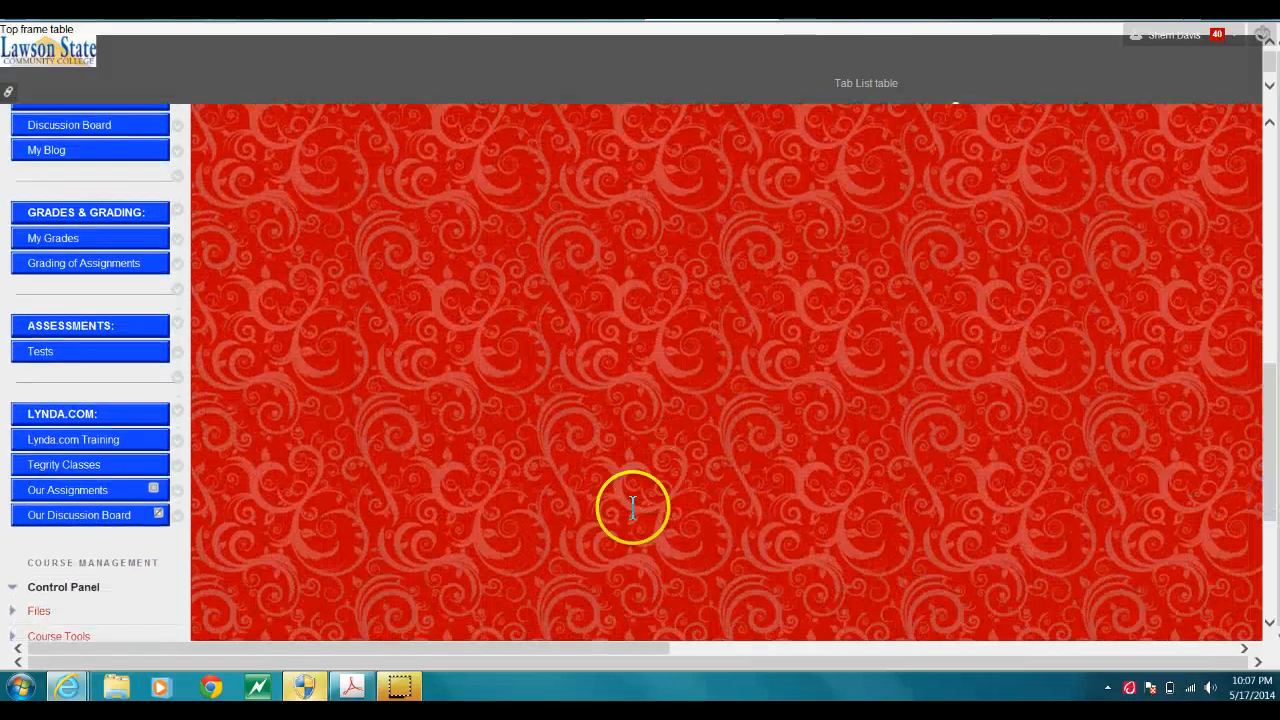
{"action": "left_click", "coordinate": [72, 522]}
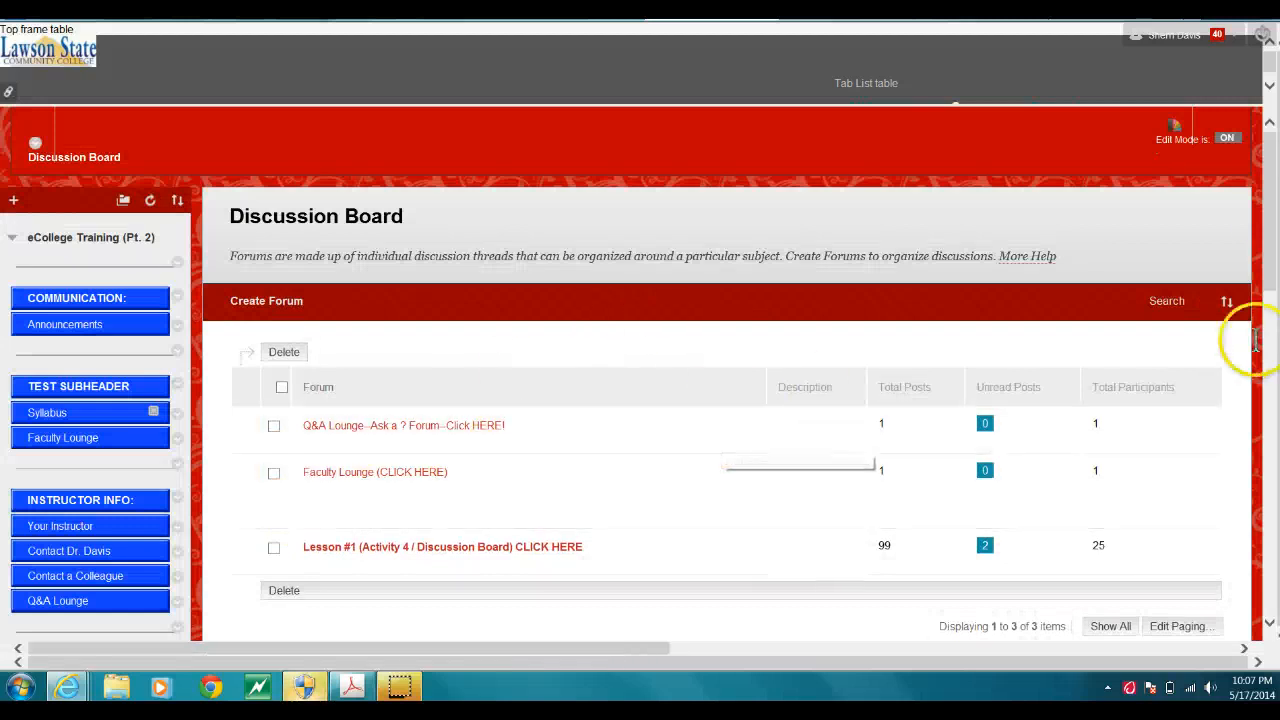
{"action": "scroll", "coordinate": [1268, 245], "scroll_direction": "down", "scroll_amount": 2}
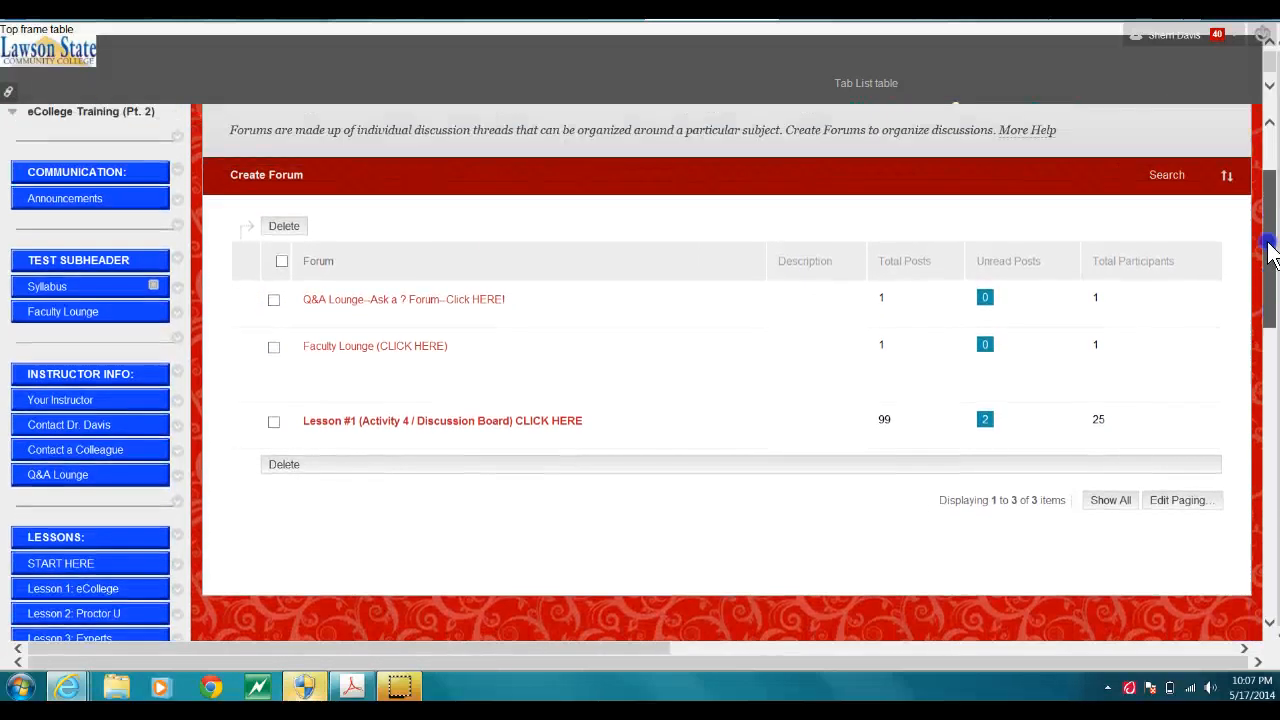
{"action": "left_click_drag", "start_coordinate": [1268, 250], "coordinate": [1249, 194]}
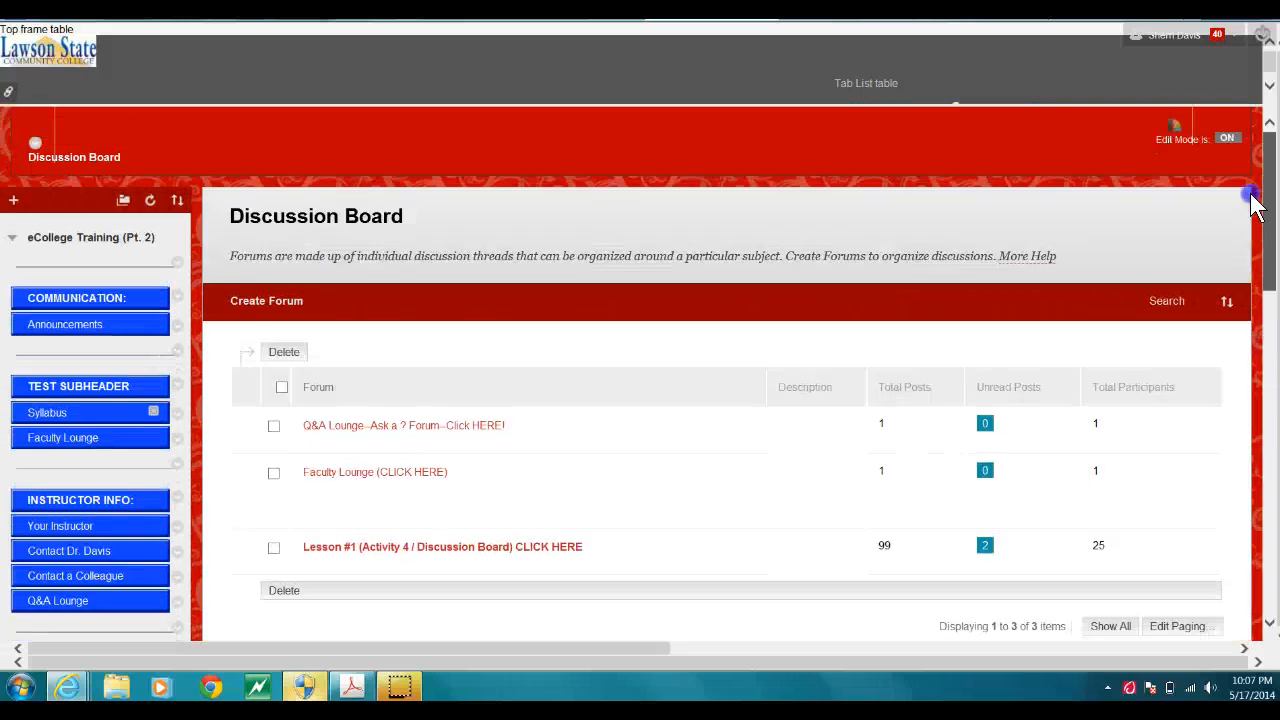
{"action": "left_click", "coordinate": [634, 157]}
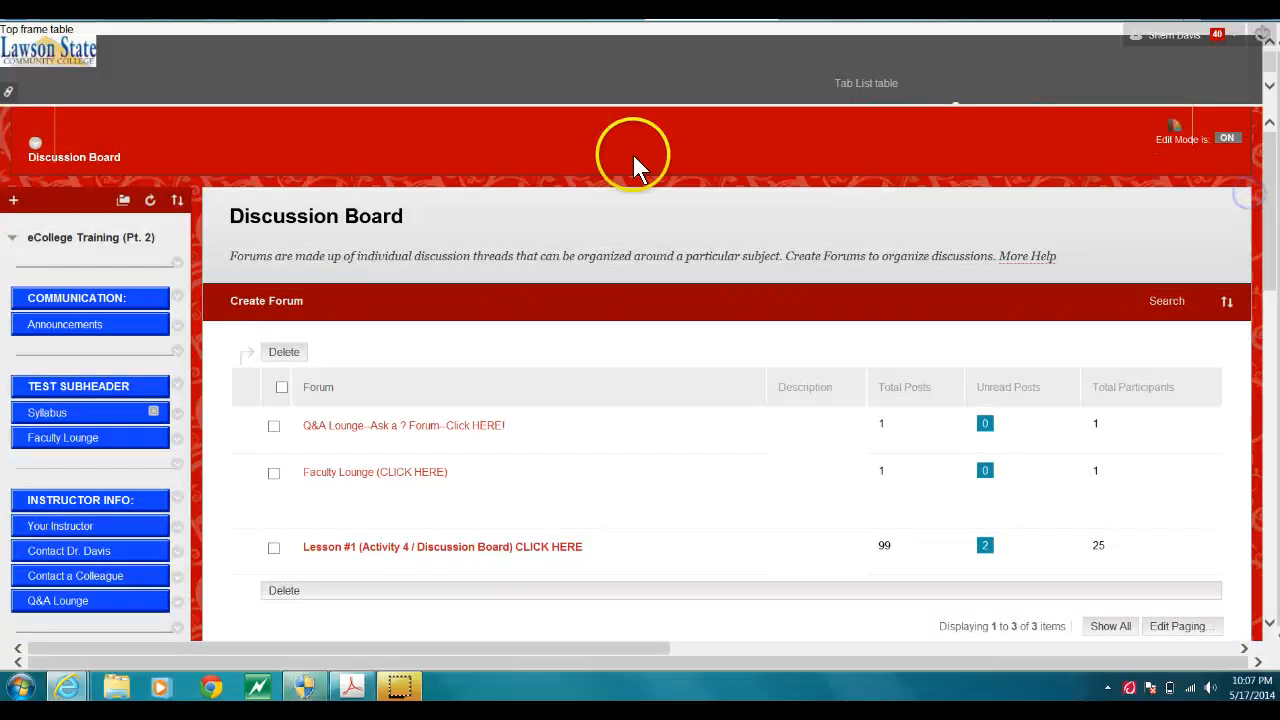
- Start a new web link for the course menu and name it Lawson's Website
{"action": "left_click", "coordinate": [13, 200]}
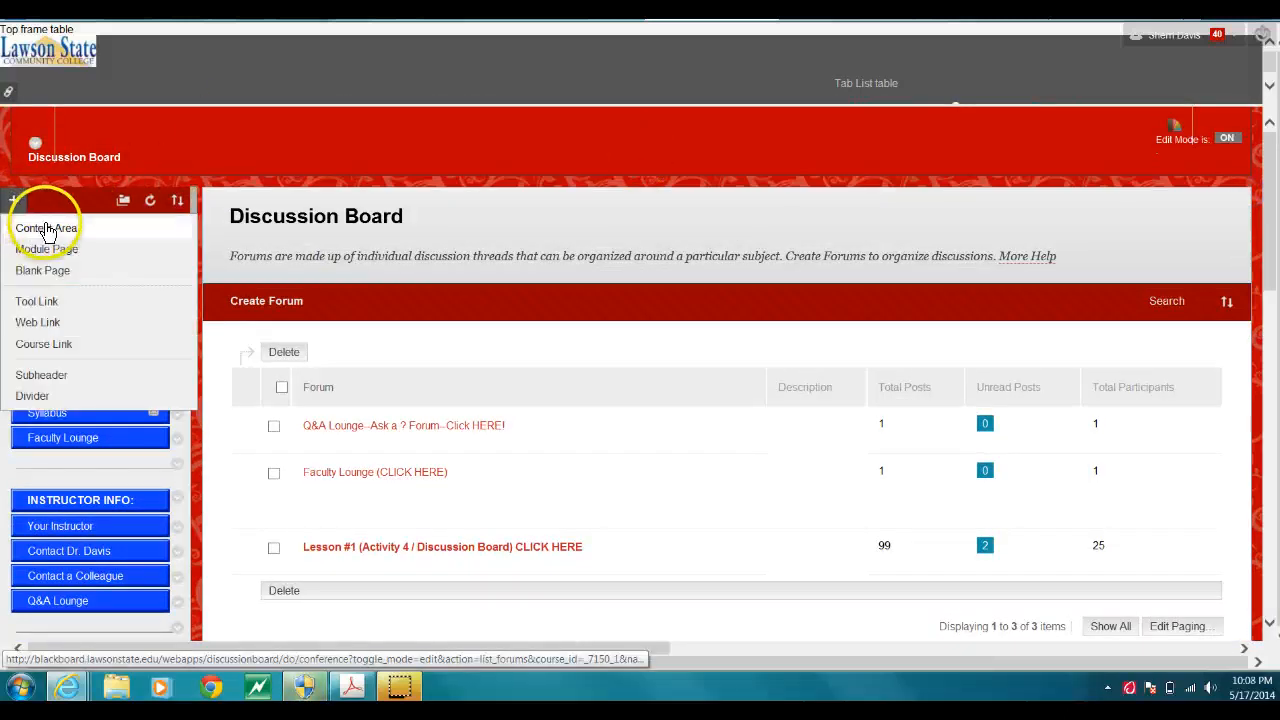
{"action": "left_click", "coordinate": [42, 325]}
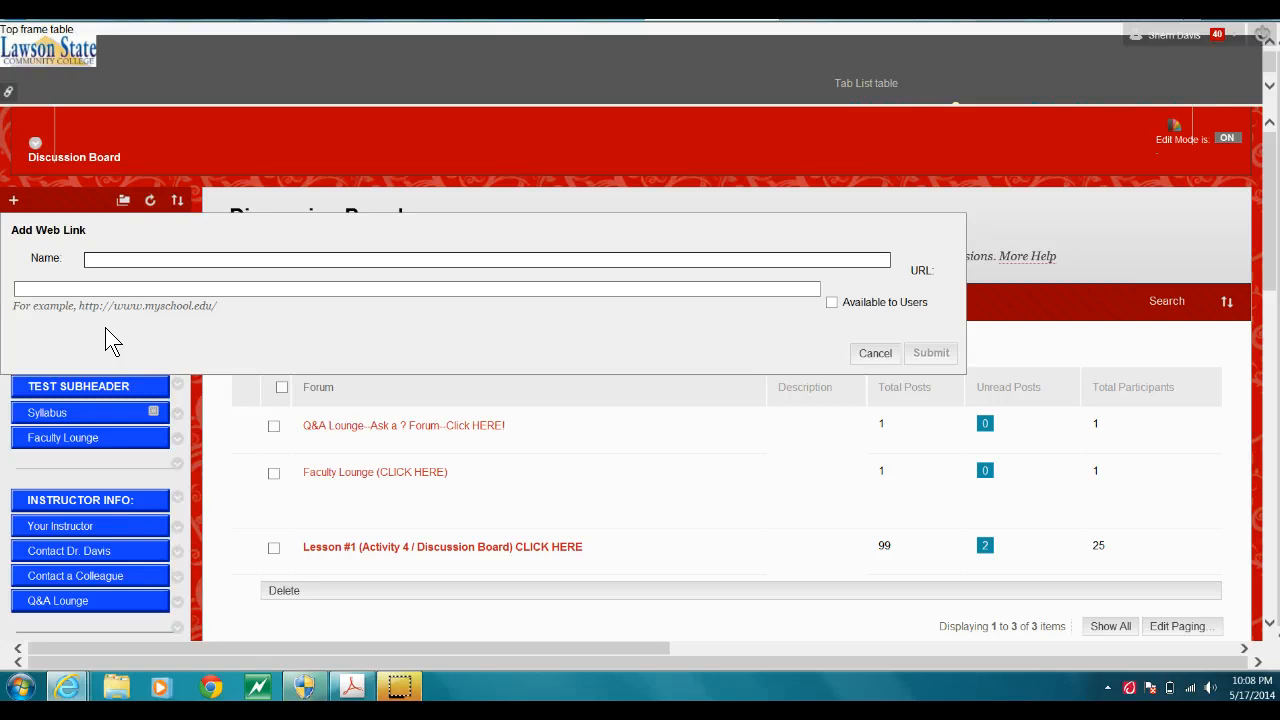
{"action": "type", "text": "Law"}
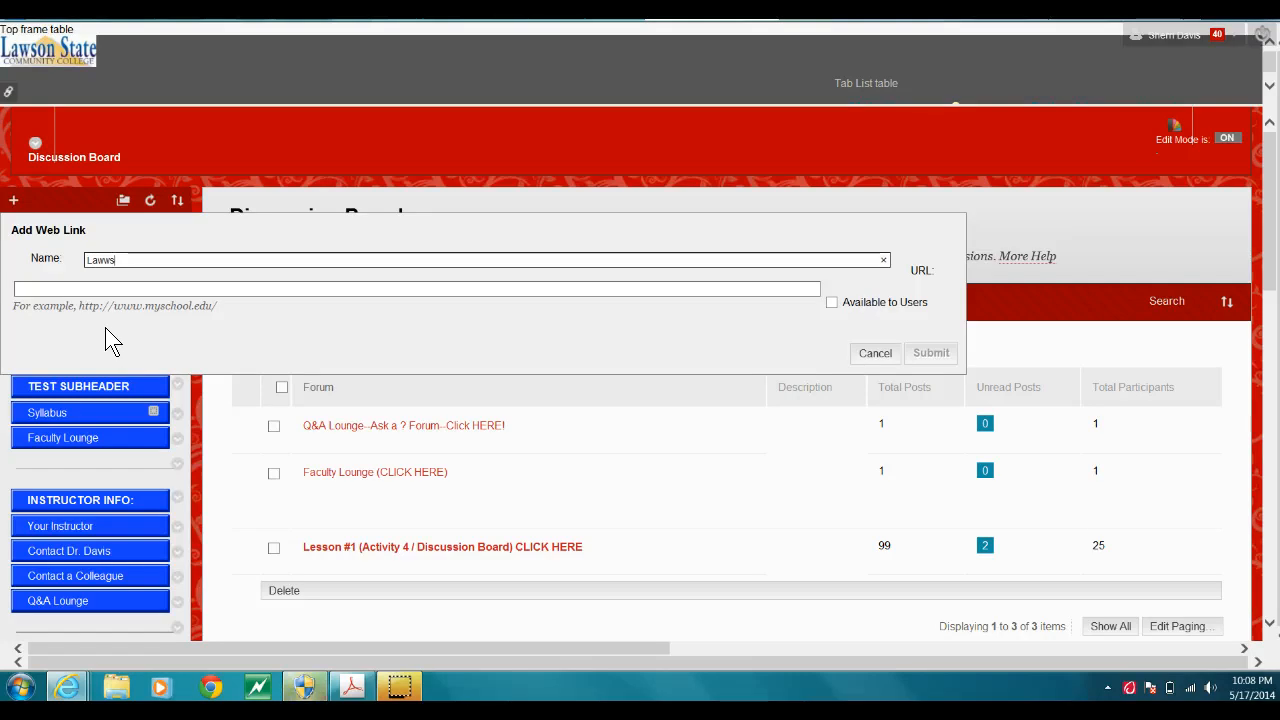
{"action": "type", "text": "son's web"}
{"action": "key", "text": "BackSpace"}
{"action": "key", "text": "BackSpace"}
{"action": "key", "text": "BackSpace"}
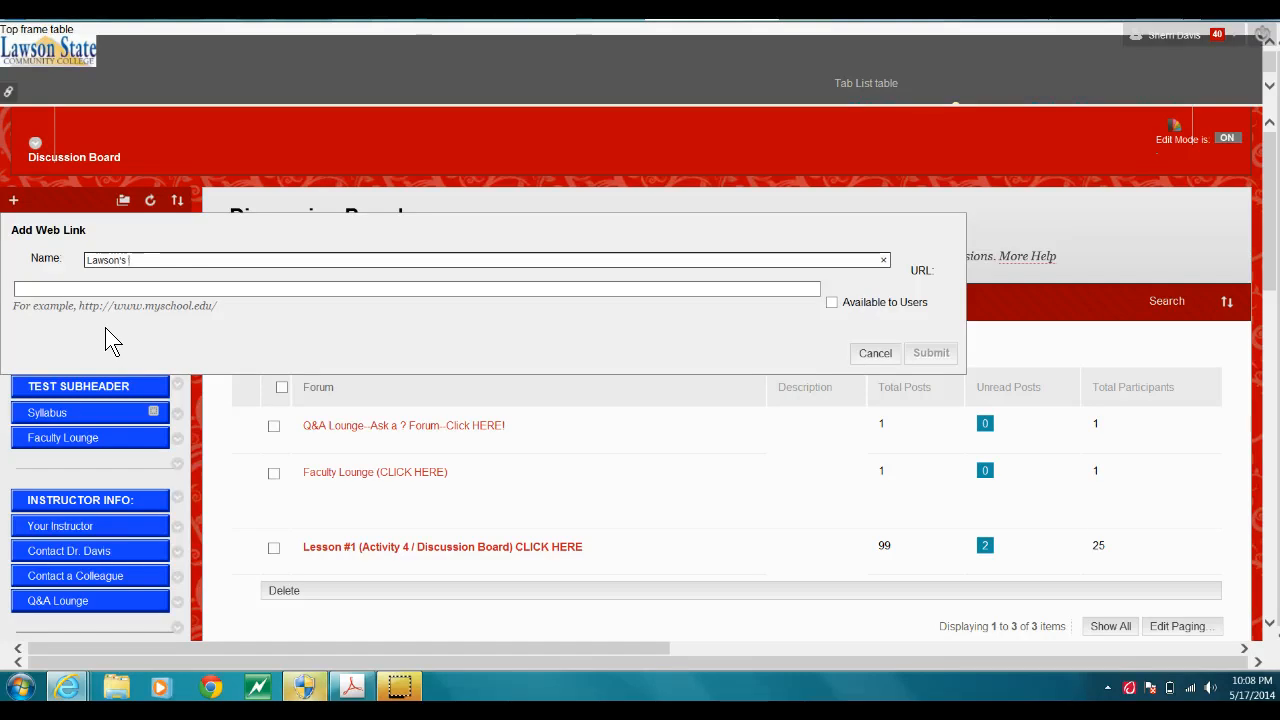
{"action": "type", "text": "Website"}
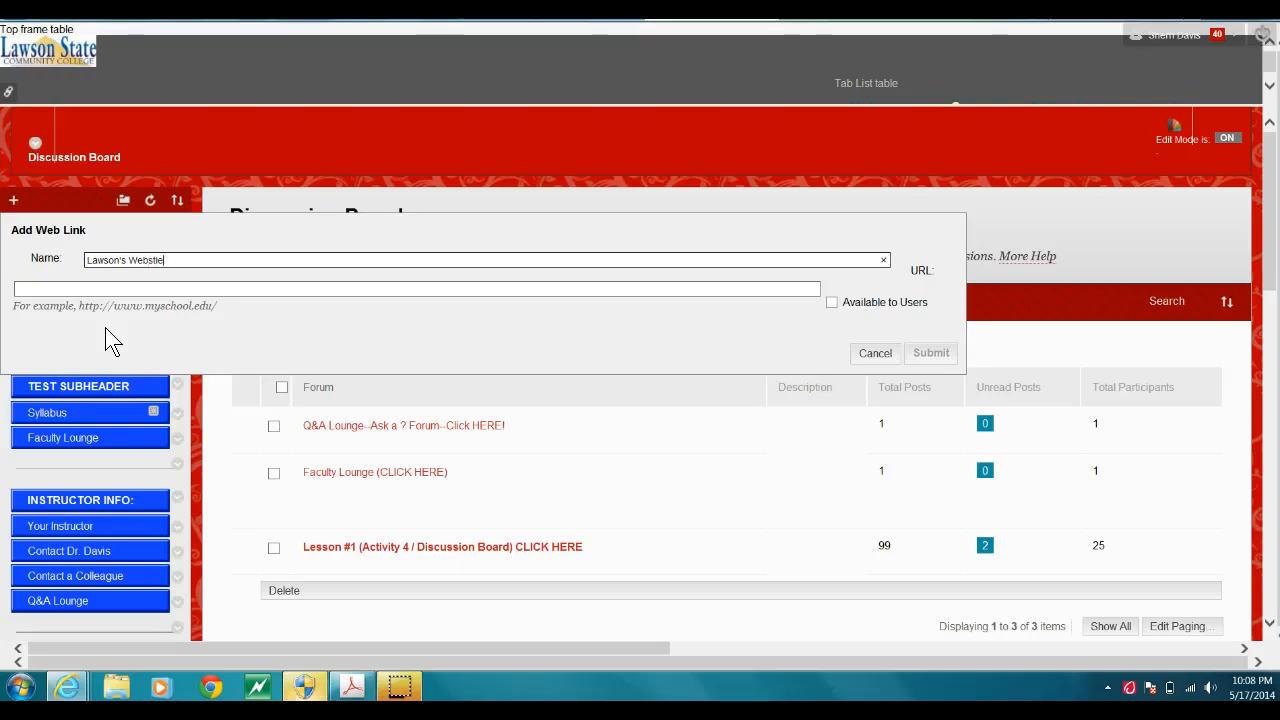
{"action": "key", "text": "BackSpace"}
{"action": "key", "text": "BackSpace"}
{"action": "key", "text": "BackSpace"}
{"action": "type", "text": "ite"}
{"action": "left_click", "coordinate": [40, 288]}
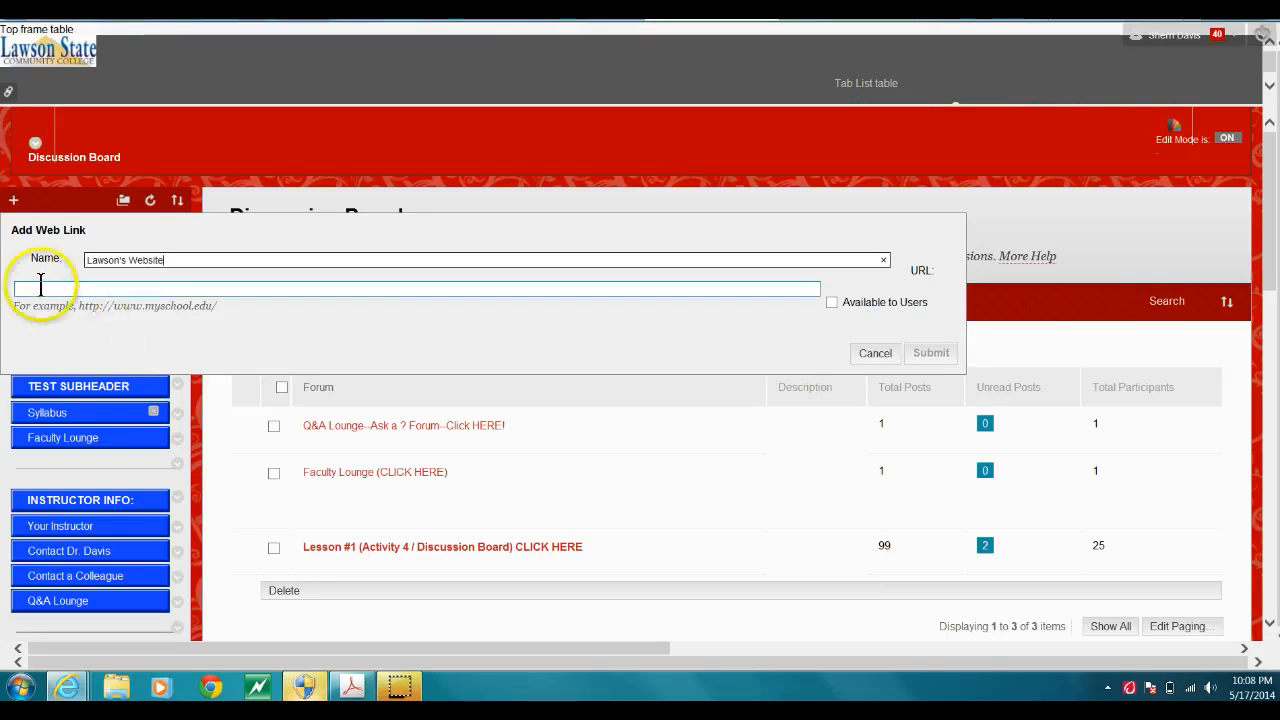
{"action": "type", "text": "w"}
{"action": "key", "text": "BackSpace"}
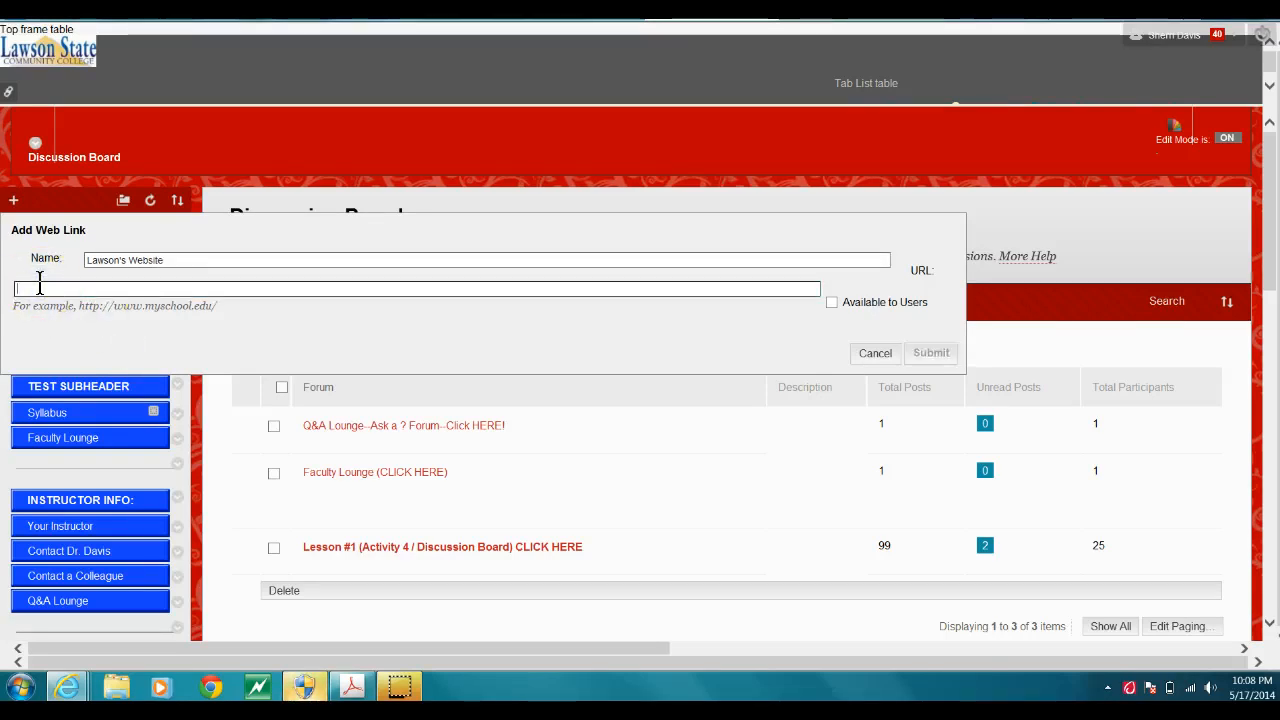
{"action": "type", "text": "http:www.lawsonstate.edu"}
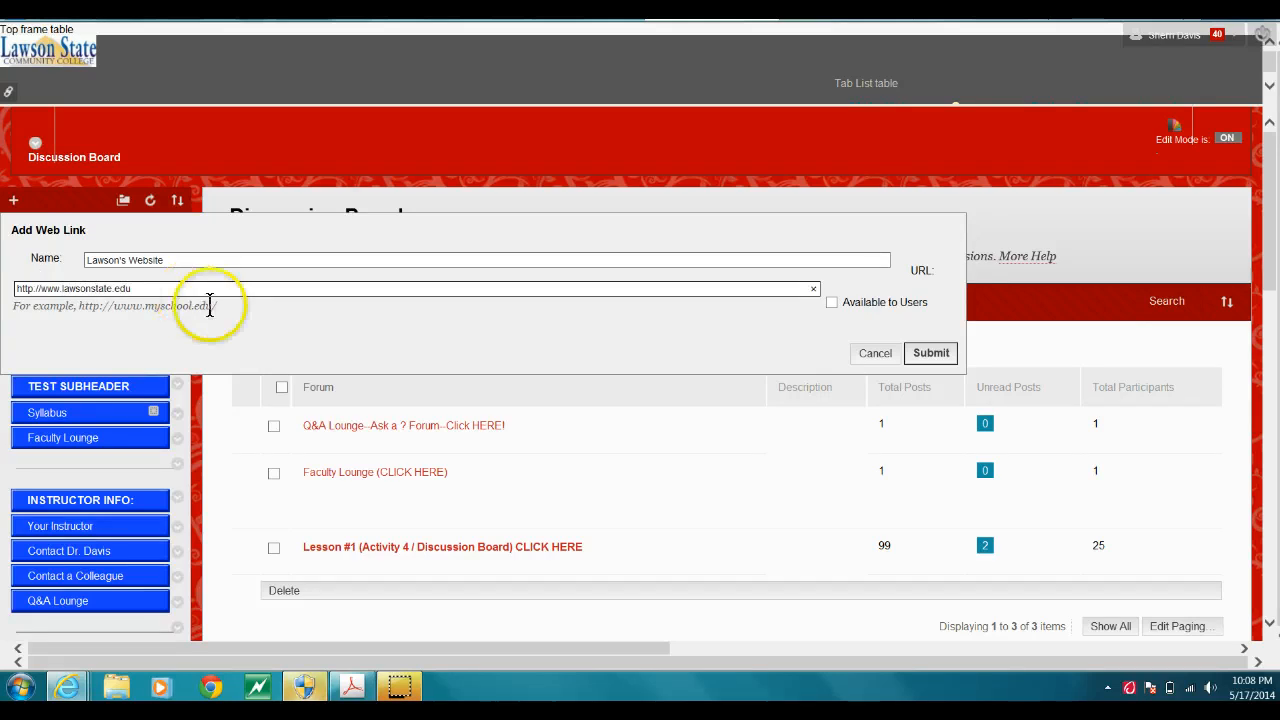
{"action": "left_click", "coordinate": [930, 356]}
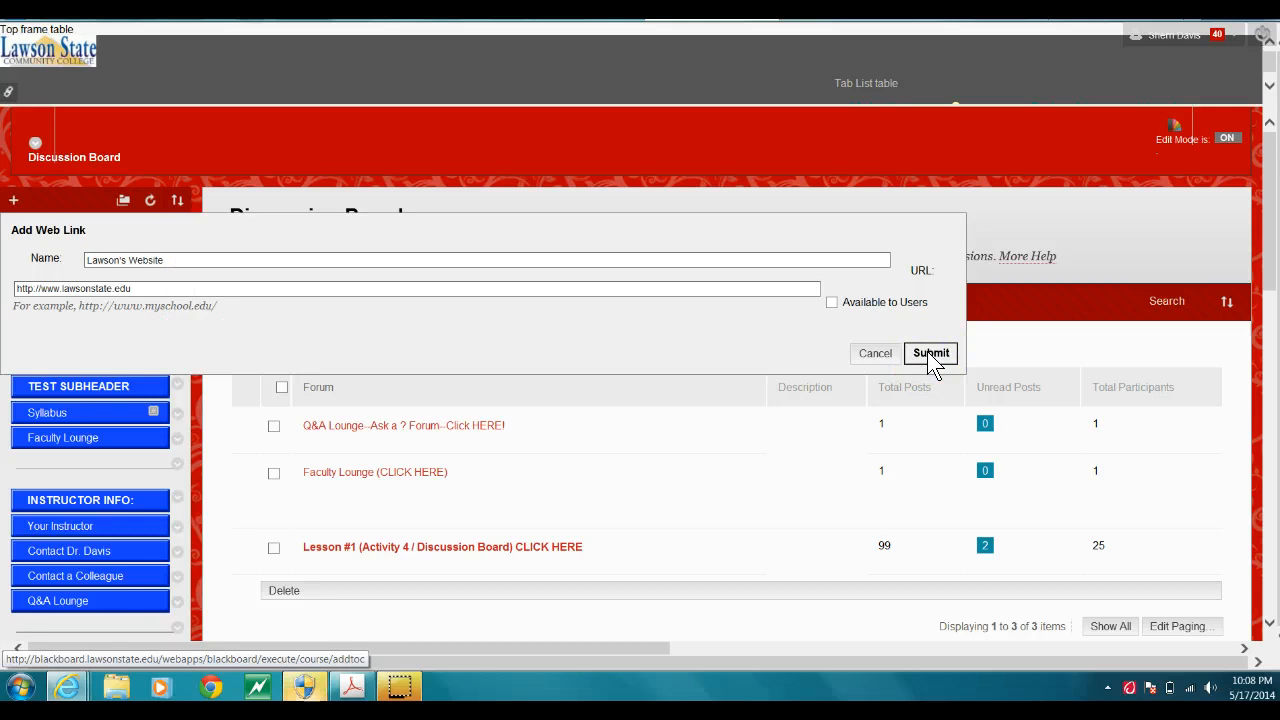
{"action": "left_click", "coordinate": [928, 353]}
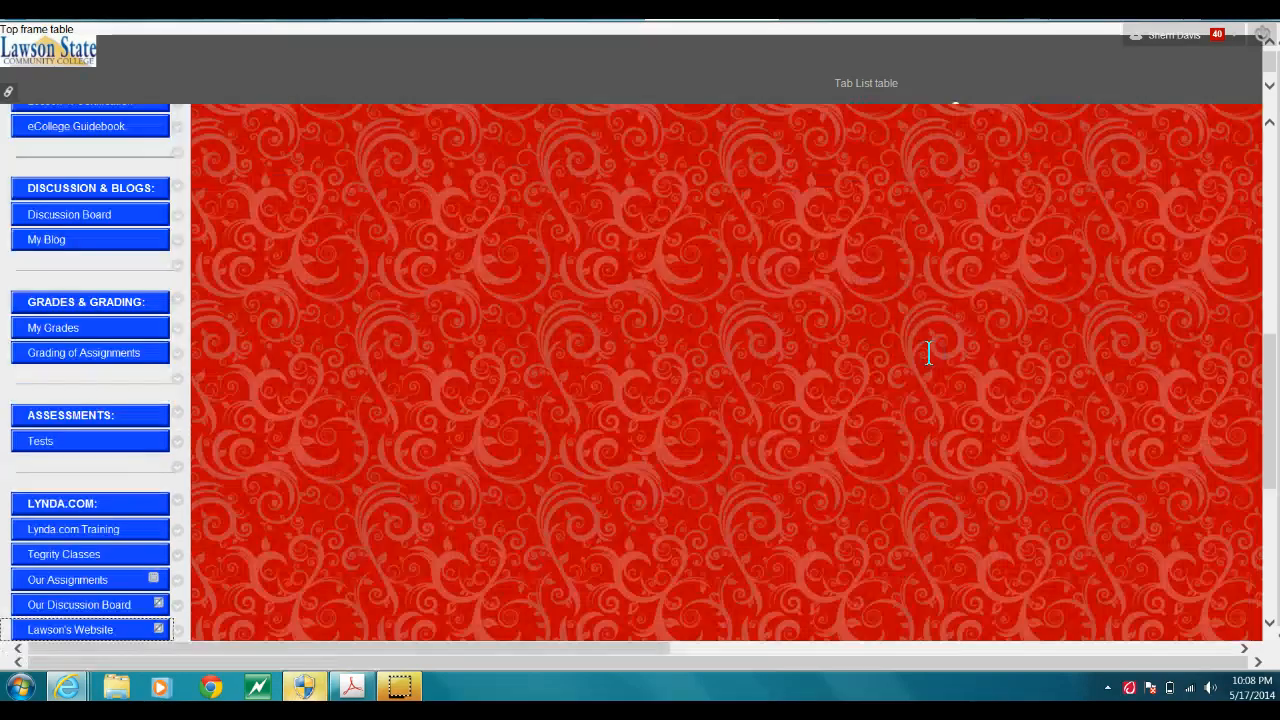
- Show the hidden Lawson's Website and Our Discussion Board links to users in the course menu
{"action": "left_click_drag", "start_coordinate": [1268, 372], "coordinate": [1268, 413]}
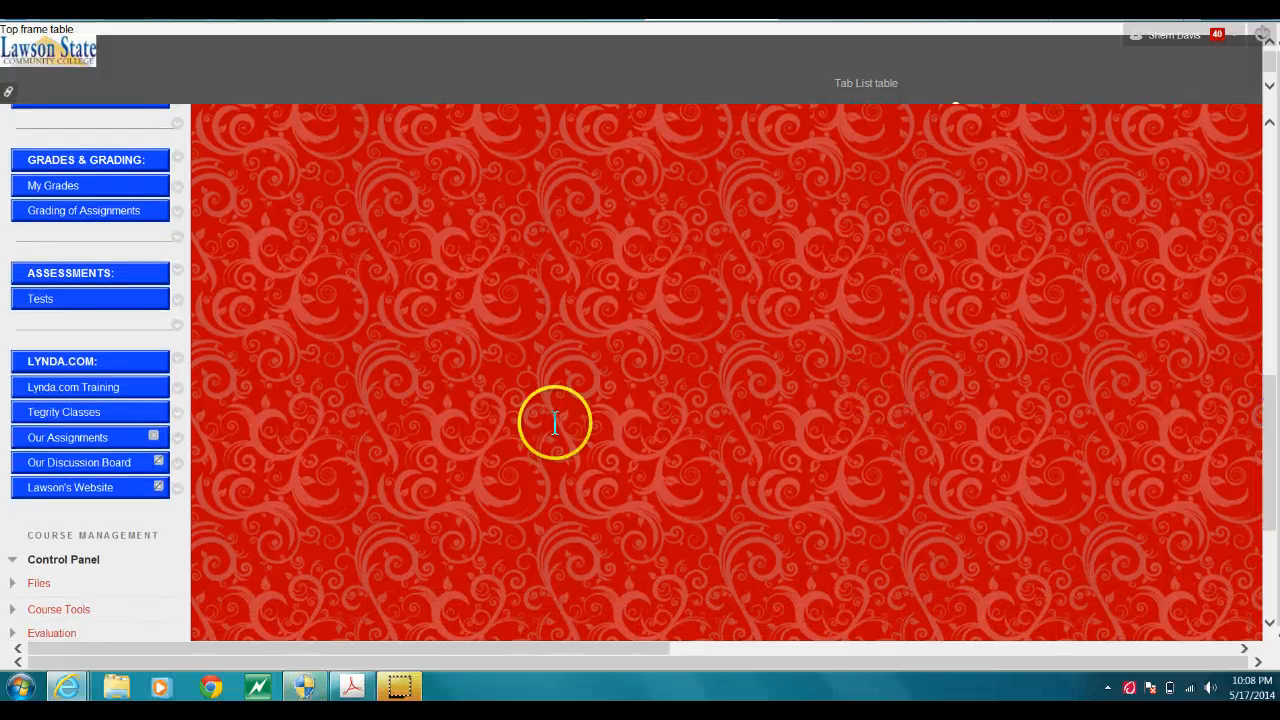
{"action": "left_click", "coordinate": [177, 490]}
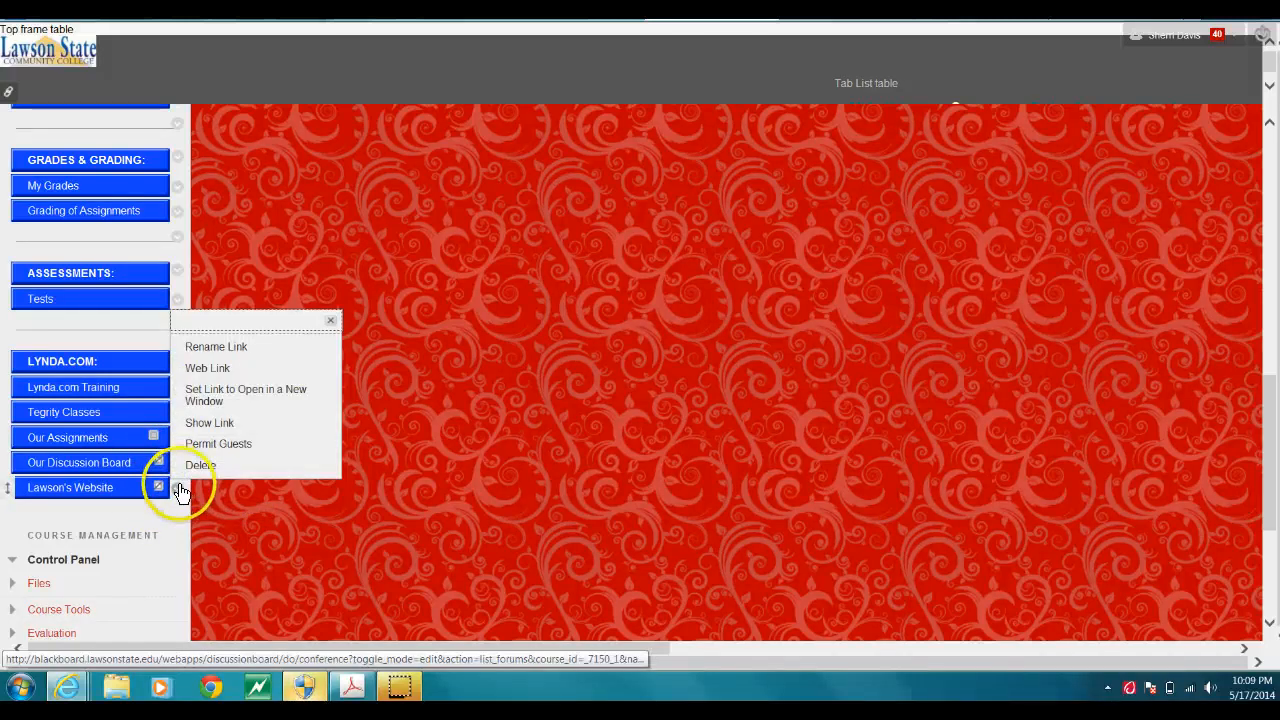
{"action": "left_click", "coordinate": [212, 422]}
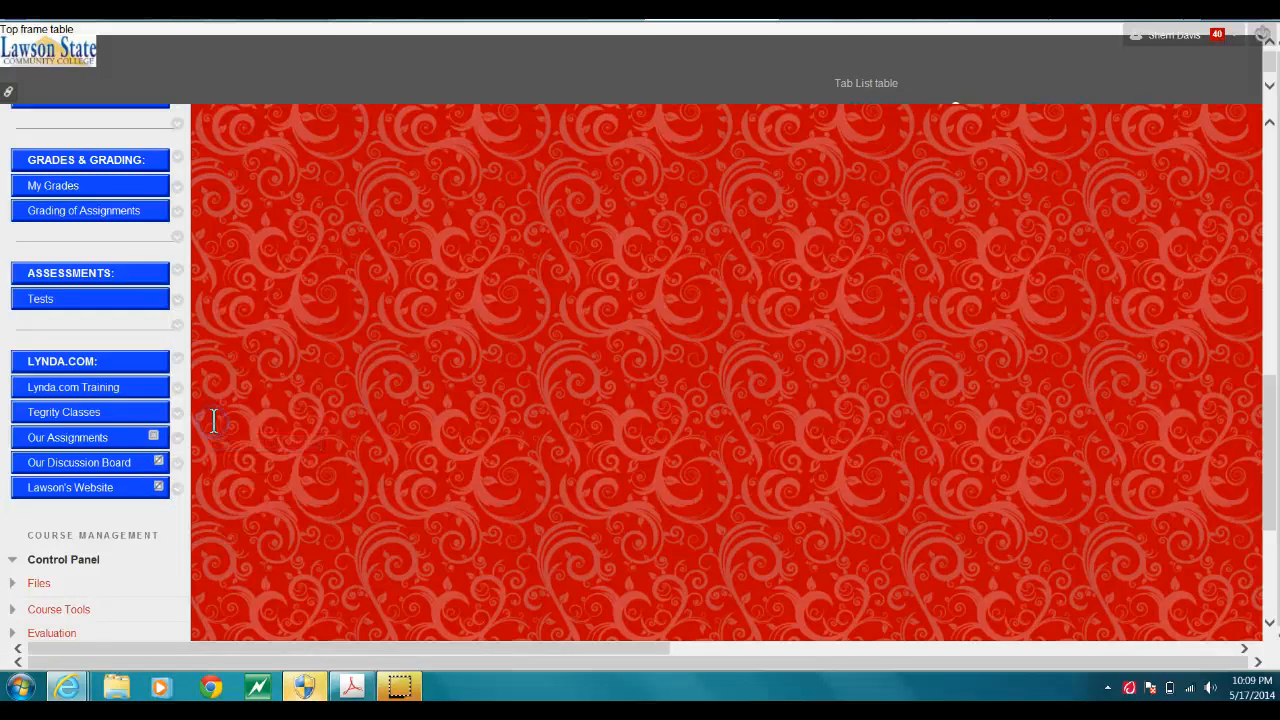
{"action": "left_click", "coordinate": [177, 465]}
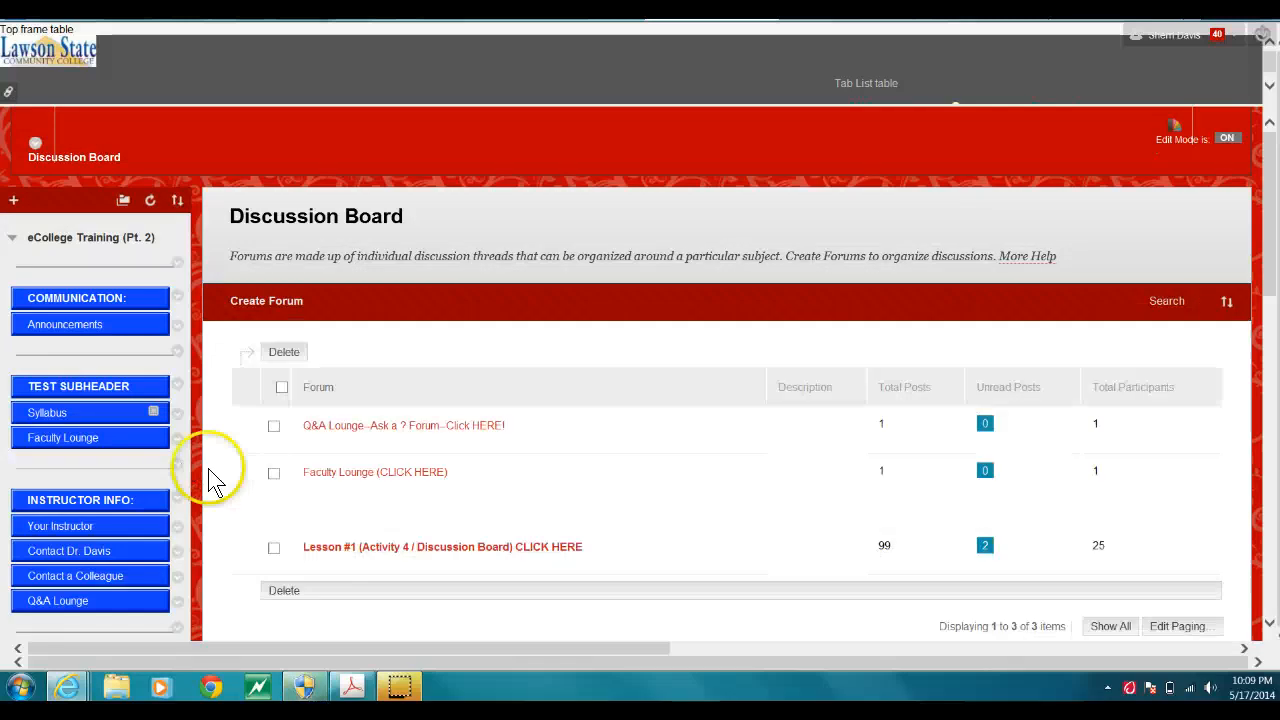
{"action": "left_click_drag", "start_coordinate": [1260, 243], "coordinate": [1252, 523]}
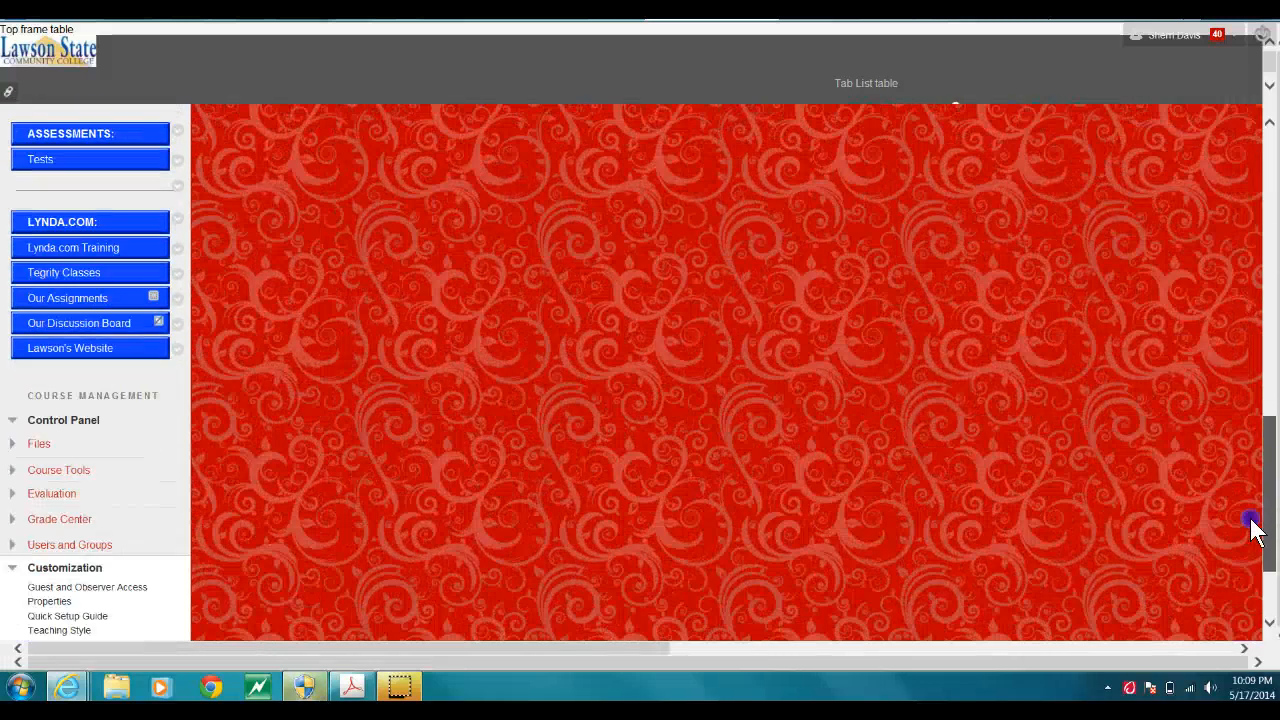
{"action": "left_click", "coordinate": [178, 332]}
{"action": "left_click", "coordinate": [209, 278]}
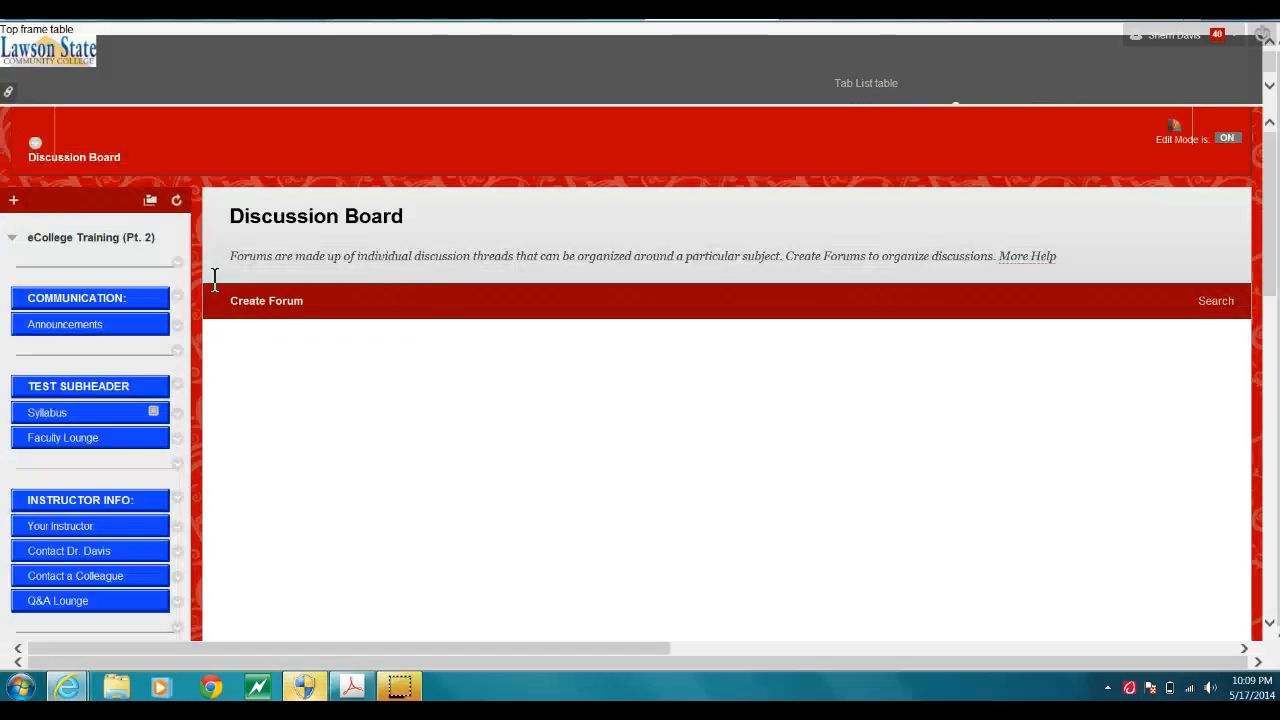
- Move Our Discussion Board and Lawson's Website under TEST SUBHEADER in the course menu, between Syllabus and Faculty Lounge
{"action": "left_click_drag", "start_coordinate": [1266, 206], "coordinate": [1269, 454]}
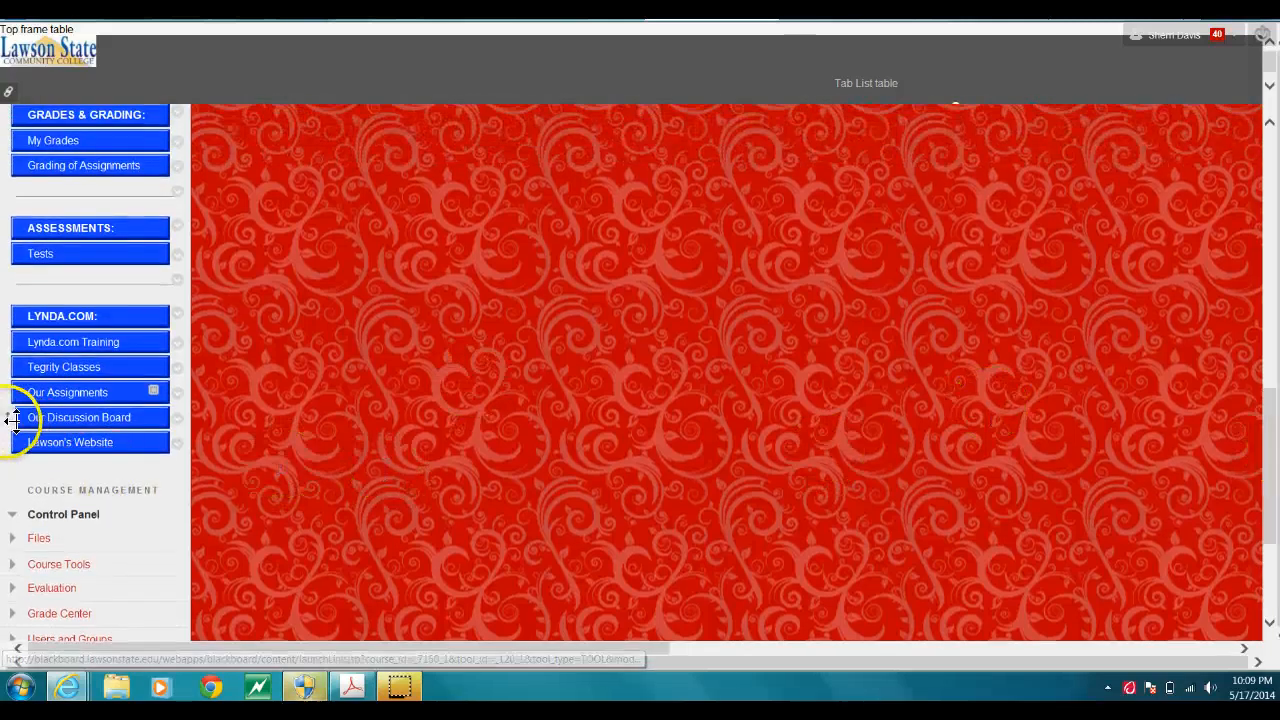
{"action": "left_click_drag", "start_coordinate": [13, 420], "coordinate": [35, 333]}
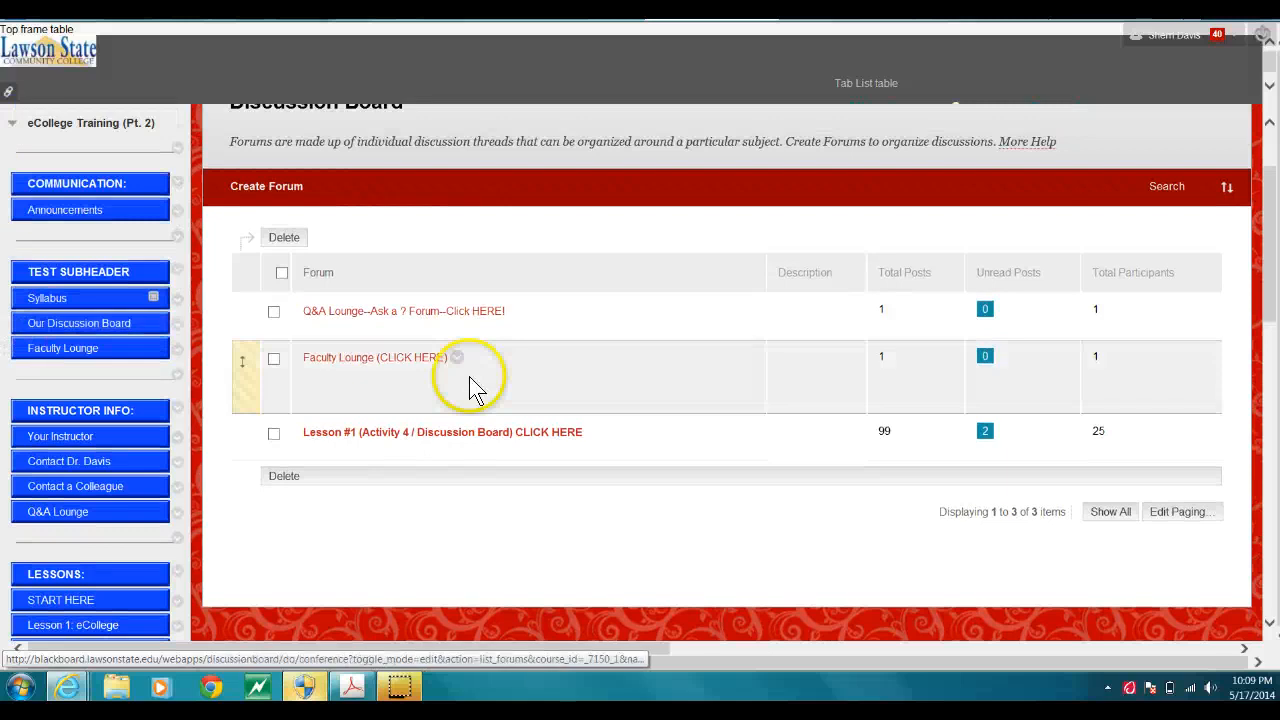
{"action": "left_click_drag", "start_coordinate": [1268, 314], "coordinate": [1209, 540]}
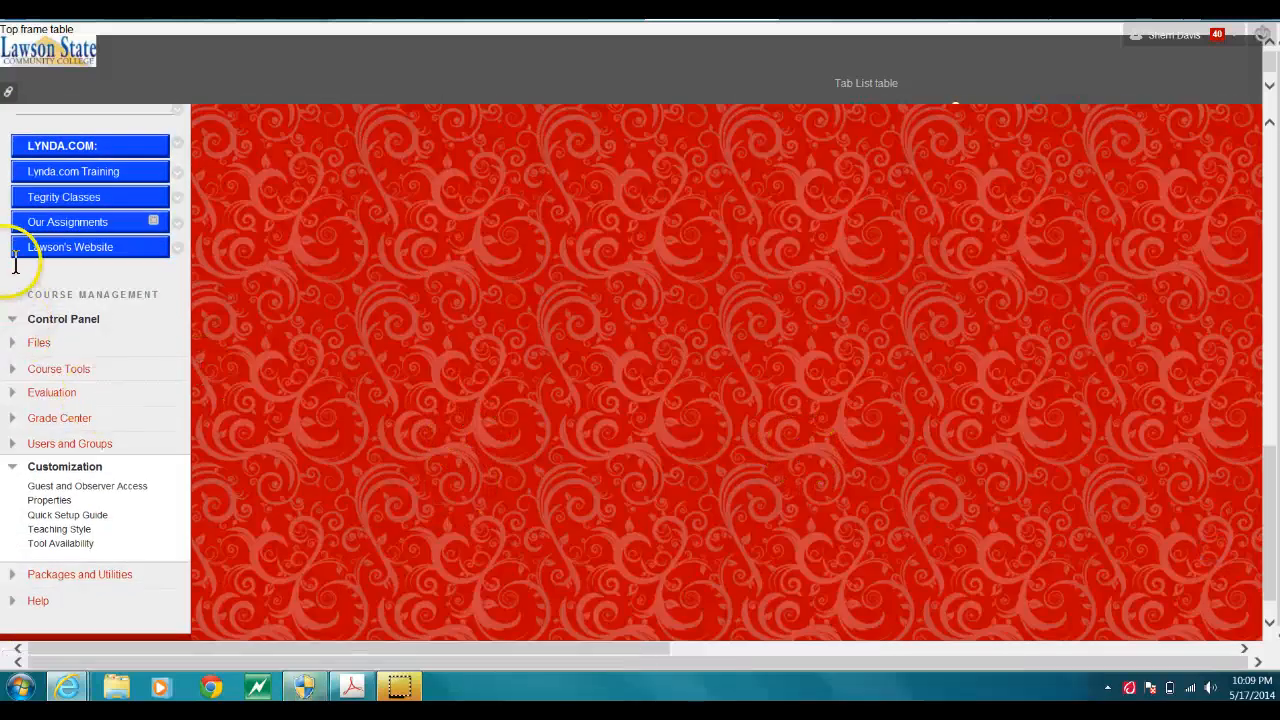
{"action": "left_click_drag", "start_coordinate": [15, 229], "coordinate": [46, 309]}
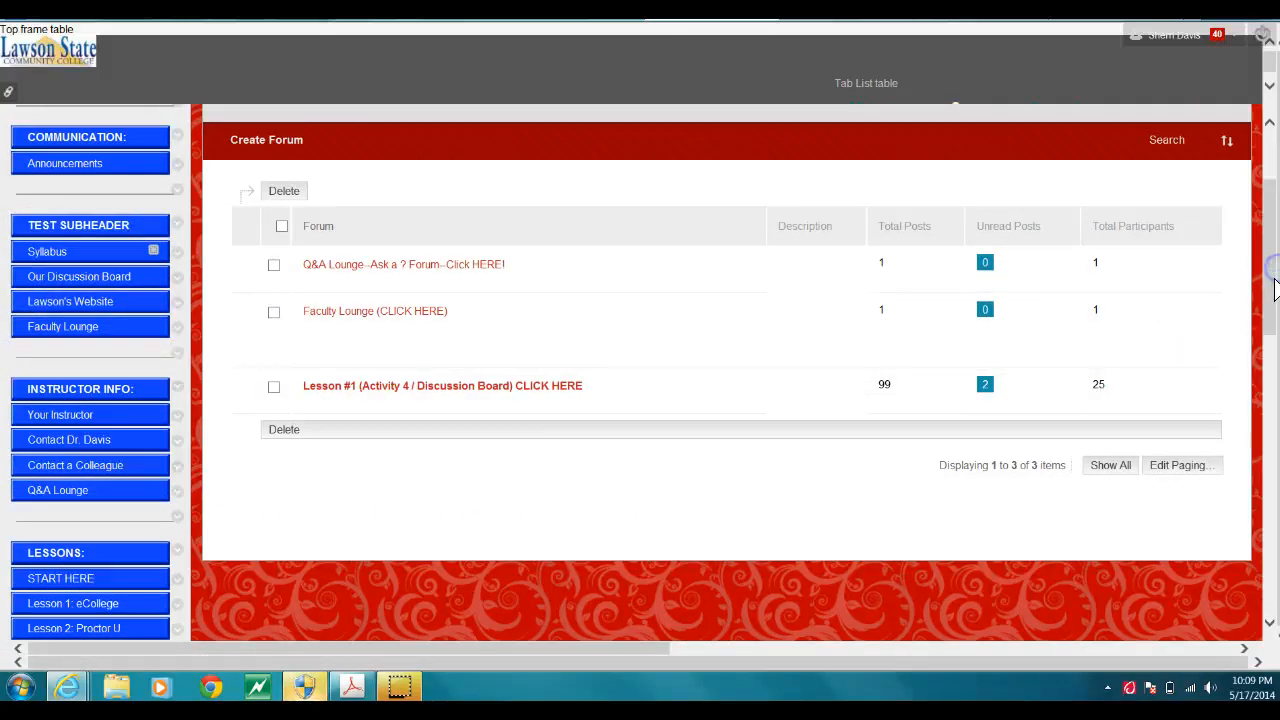
- Add a course link to the My Blog item Lesson 3 (Video #5) Online Teamwork, keeping its suggested name
{"action": "left_click_drag", "start_coordinate": [1274, 268], "coordinate": [1272, 245]}
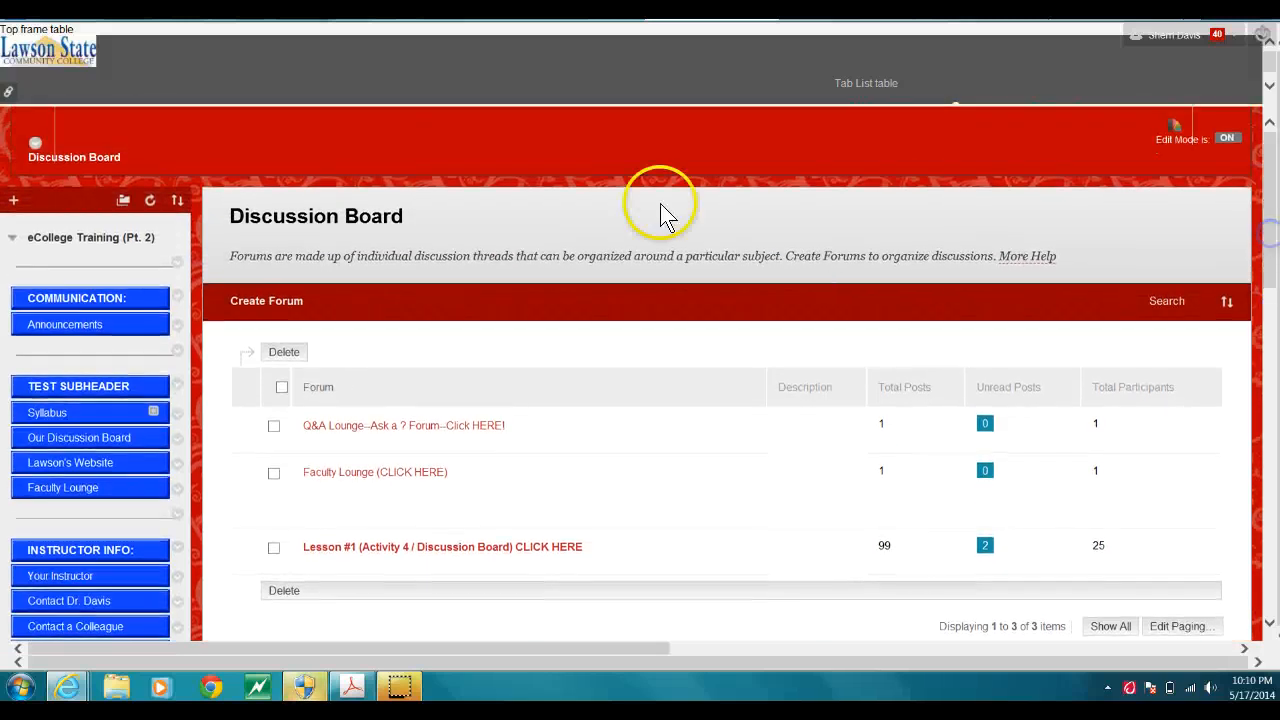
{"action": "left_click", "coordinate": [14, 200]}
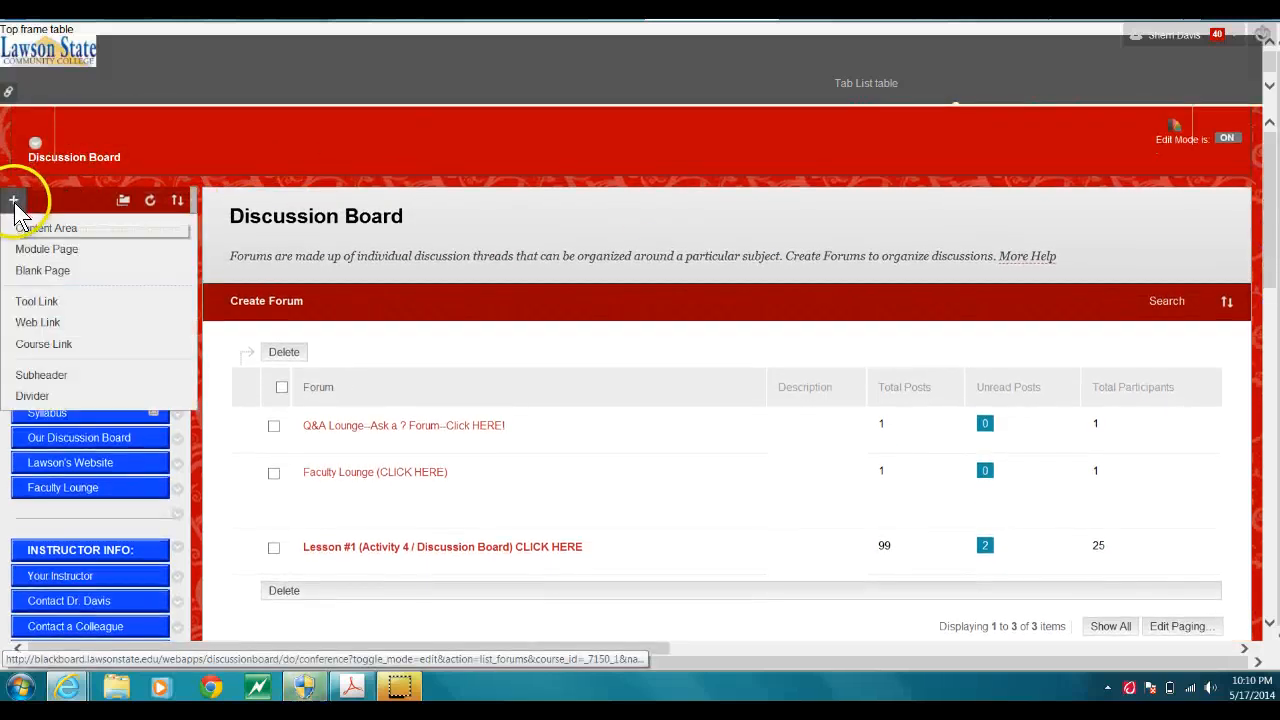
{"action": "left_click", "coordinate": [60, 346]}
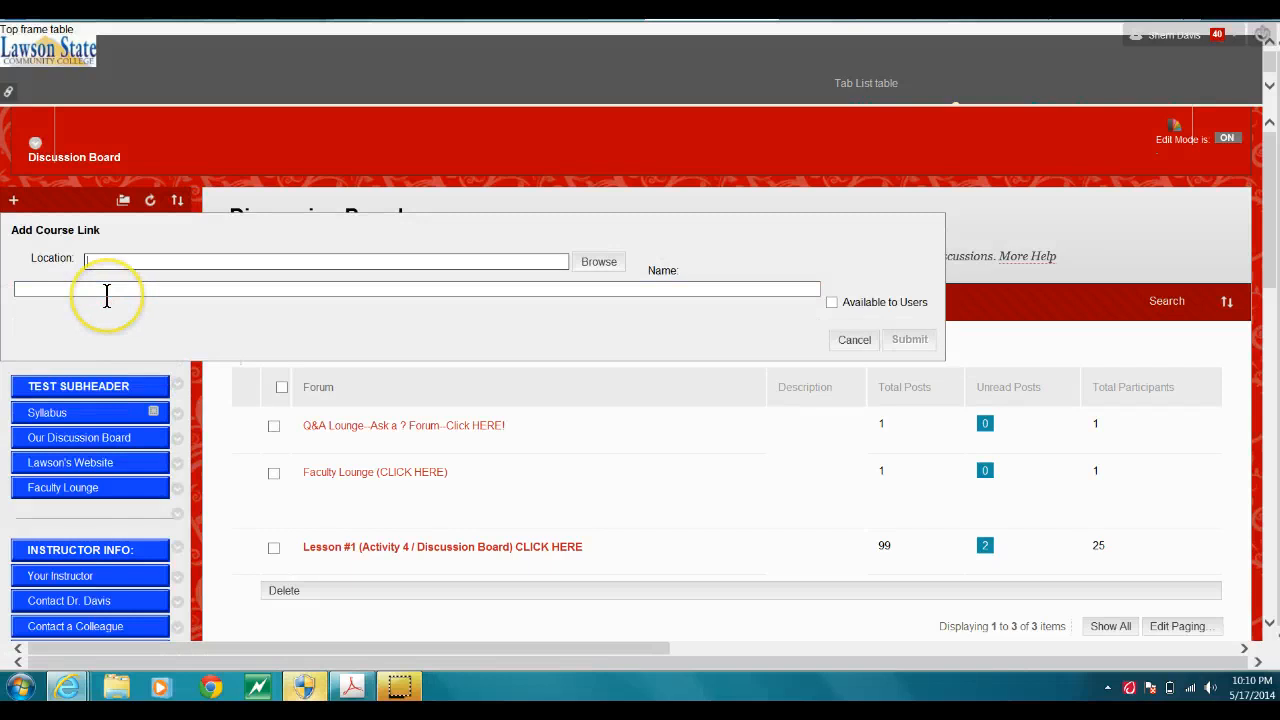
{"action": "left_click", "coordinate": [96, 259]}
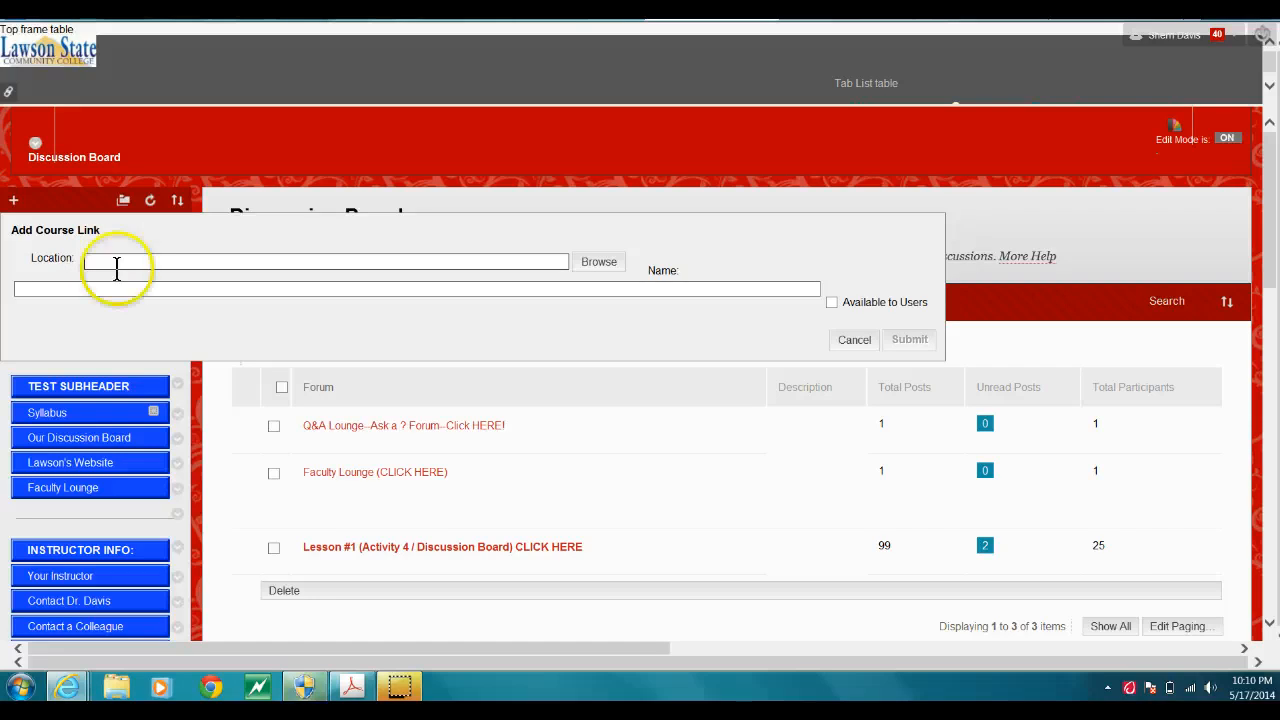
{"action": "left_click", "coordinate": [110, 258]}
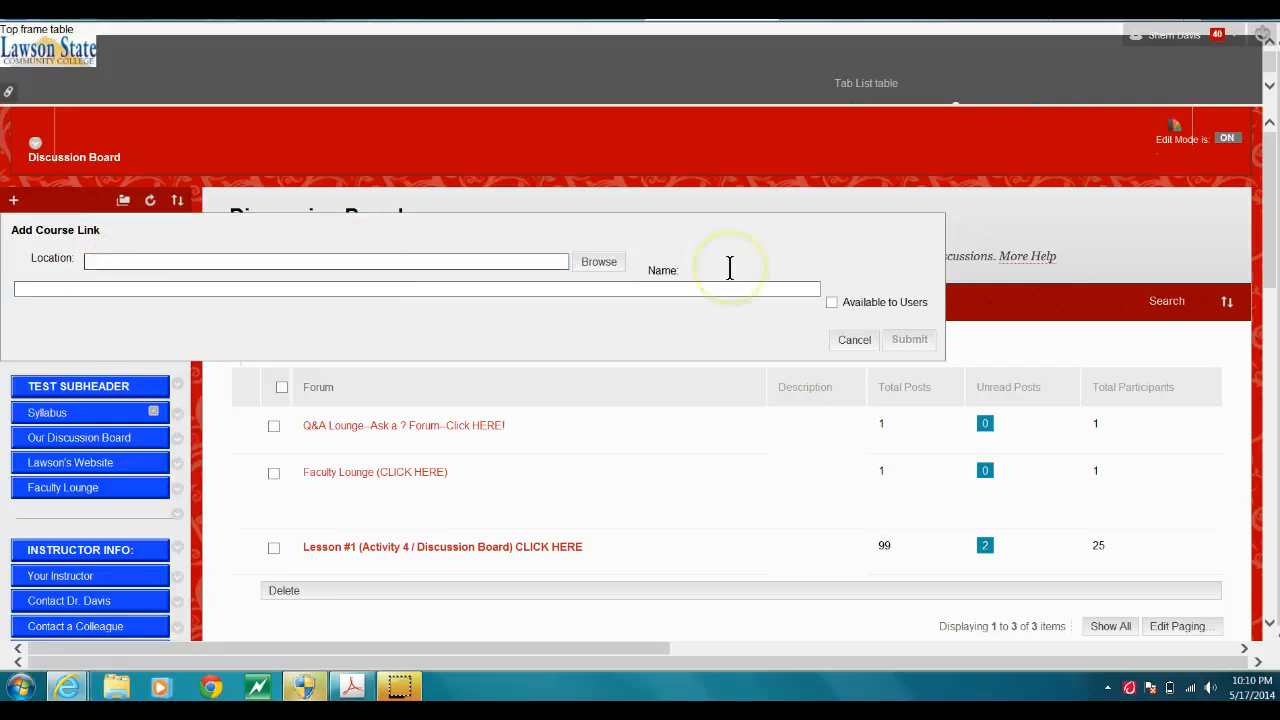
{"action": "left_click", "coordinate": [600, 262]}
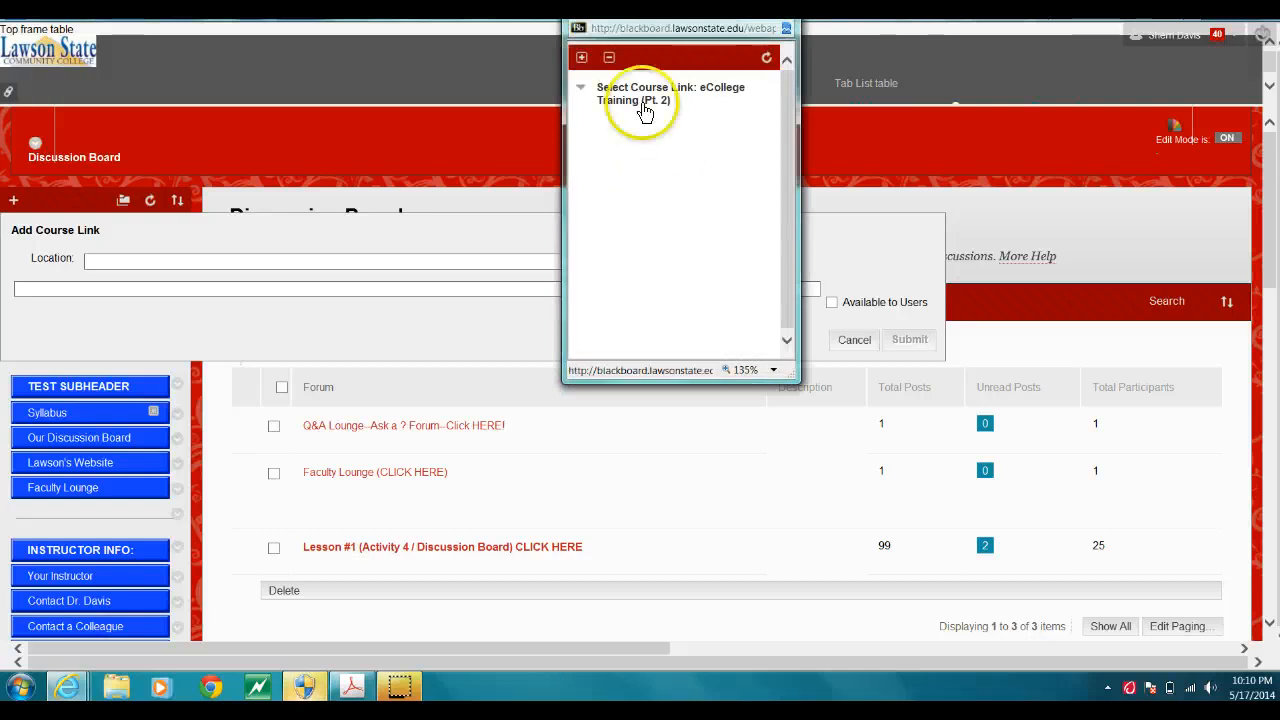
{"action": "left_click", "coordinate": [645, 110]}
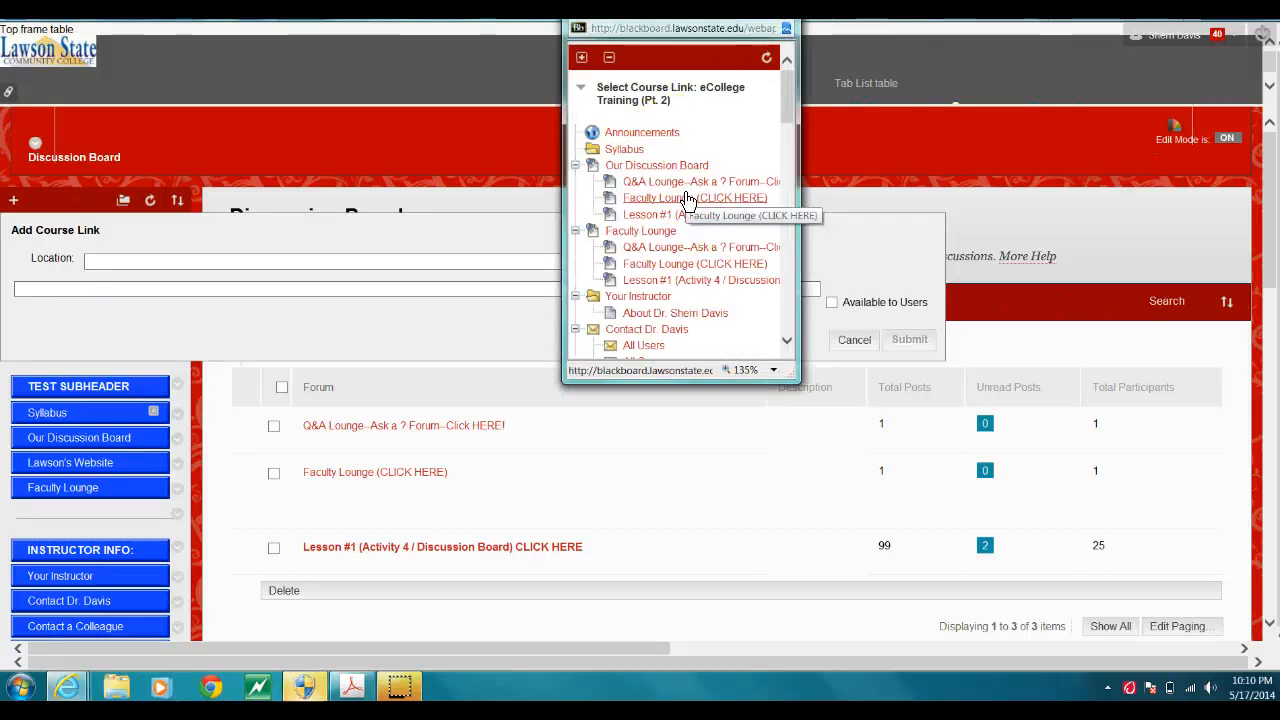
{"action": "left_click_drag", "start_coordinate": [787, 92], "coordinate": [795, 270]}
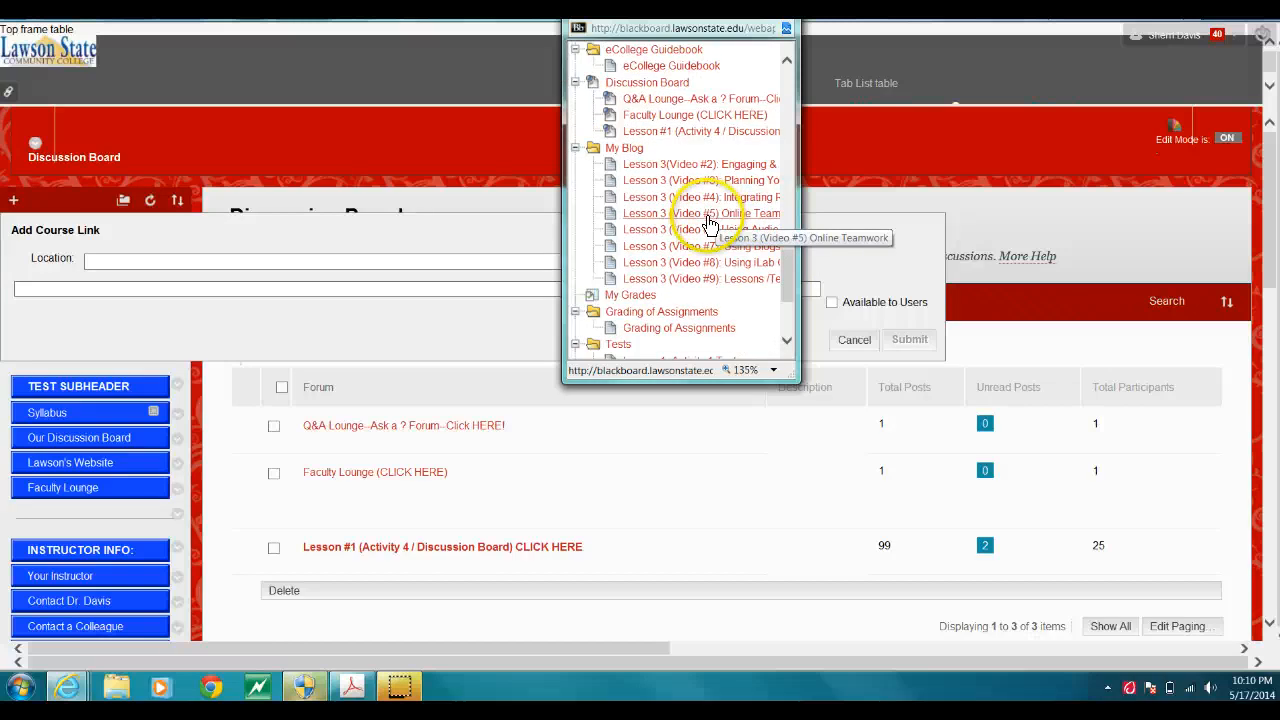
{"action": "left_click", "coordinate": [708, 214]}
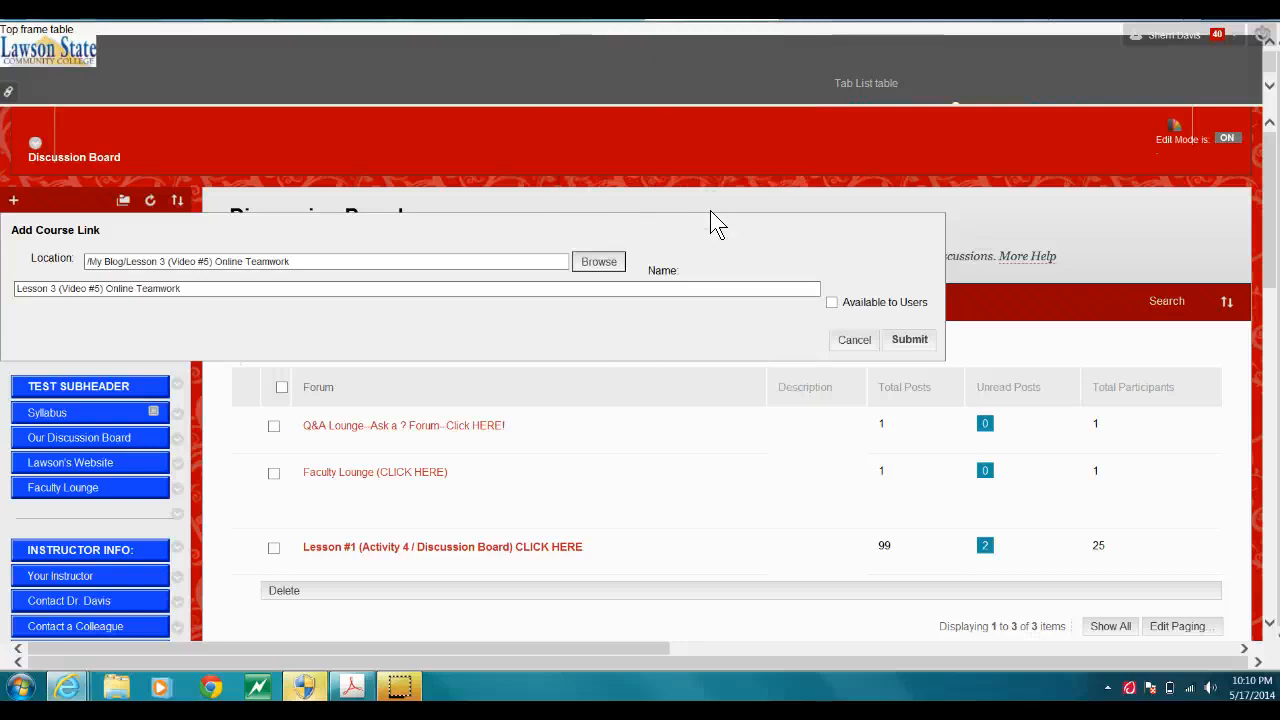
{"action": "left_click", "coordinate": [909, 339]}
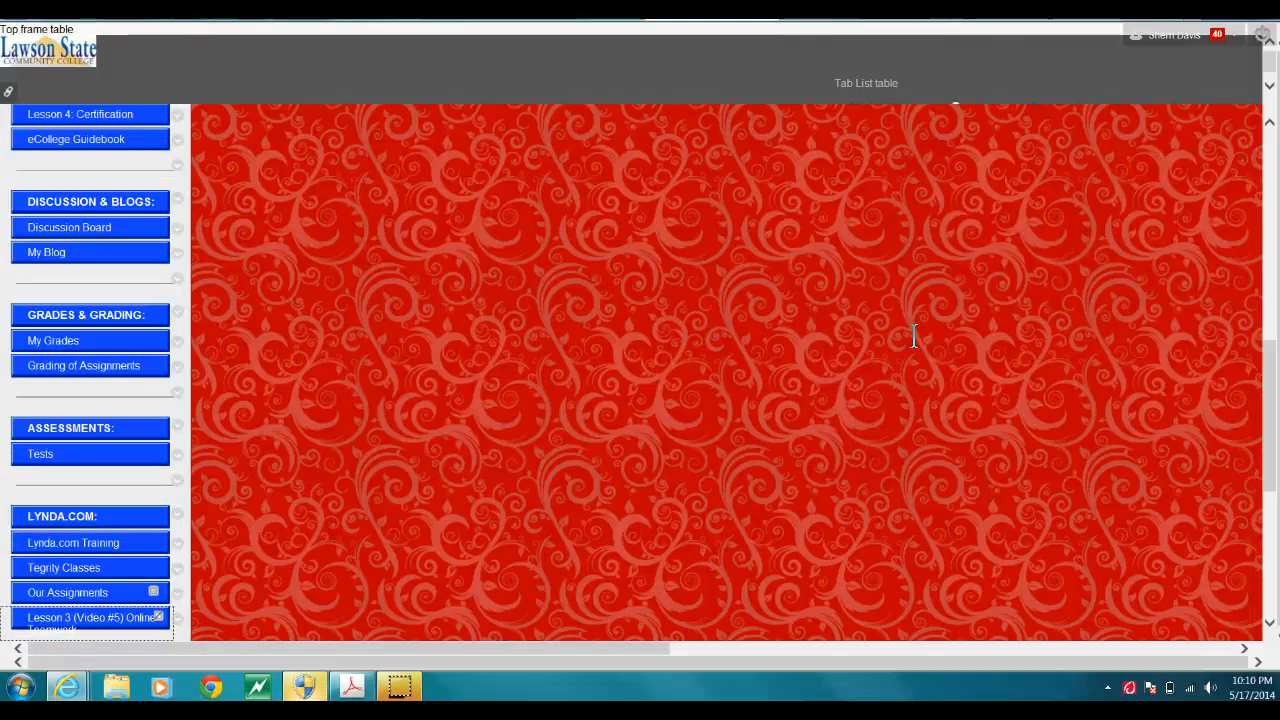
- Try to shorten the new course link's name to Lesson 3 (Video #5)
{"action": "scroll", "coordinate": [1270, 370], "scroll_direction": "down", "scroll_amount": 3}
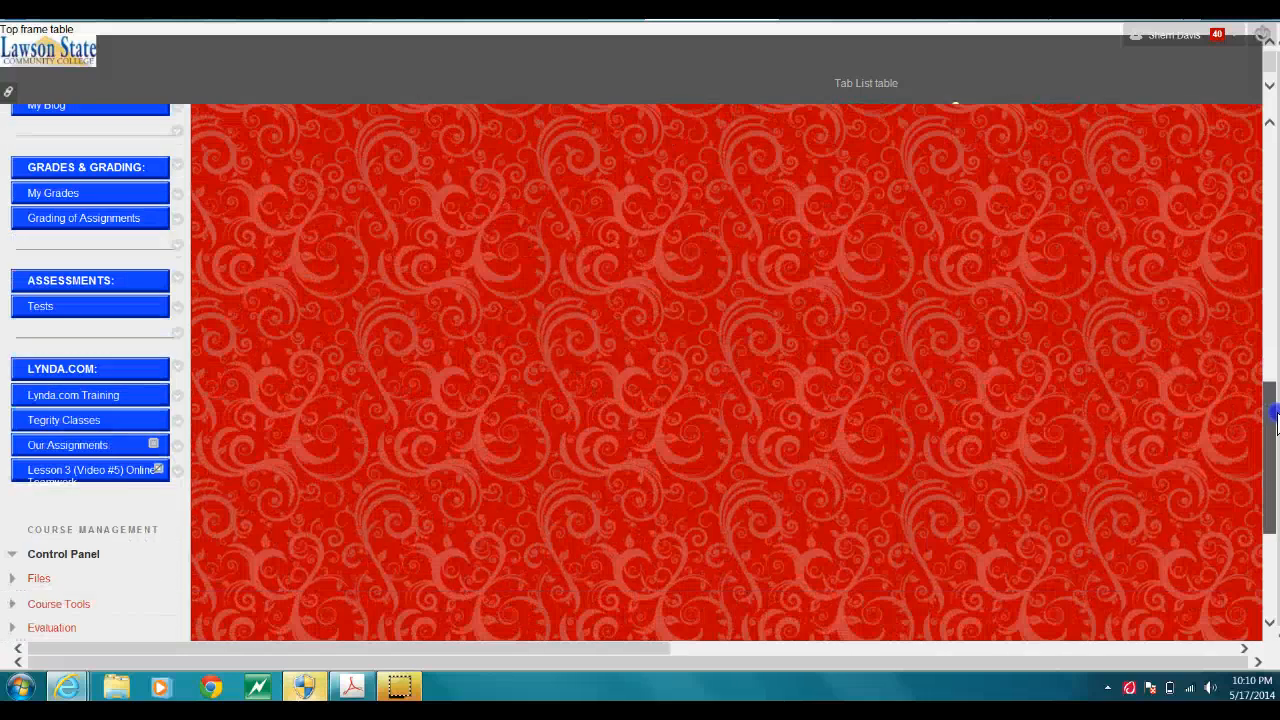
{"action": "left_click", "coordinate": [179, 475]}
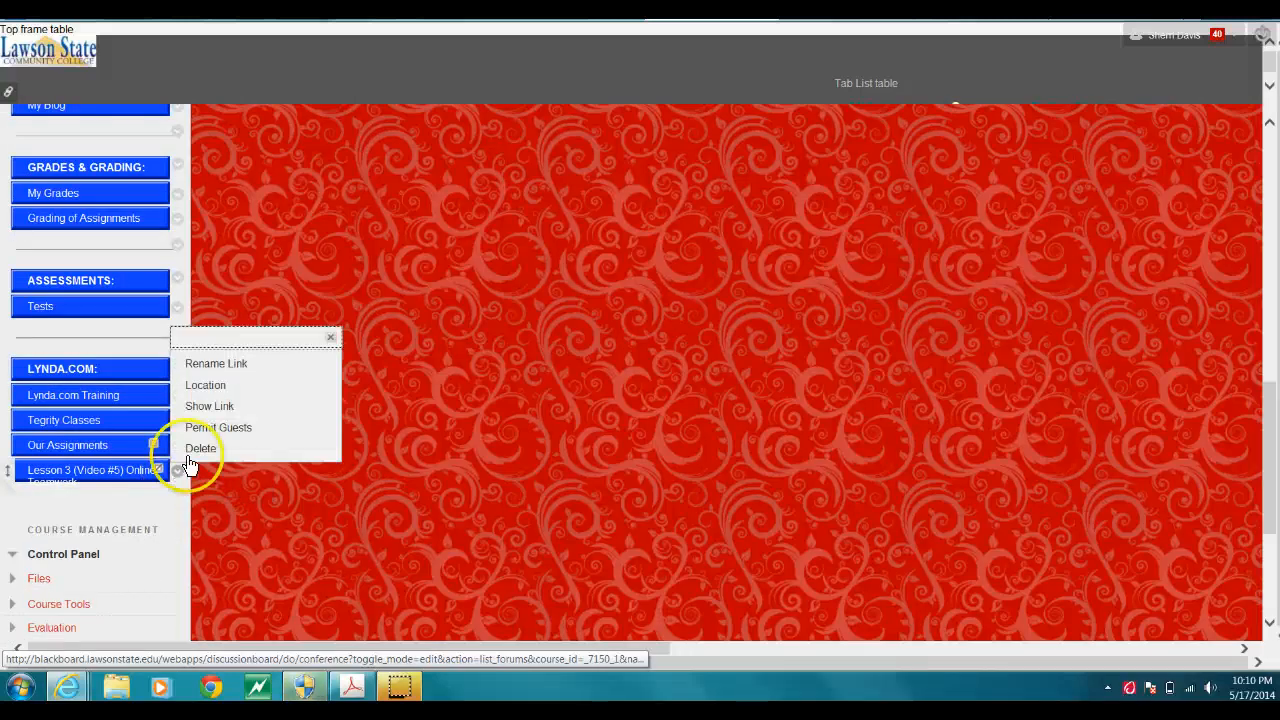
{"action": "left_click", "coordinate": [220, 364]}
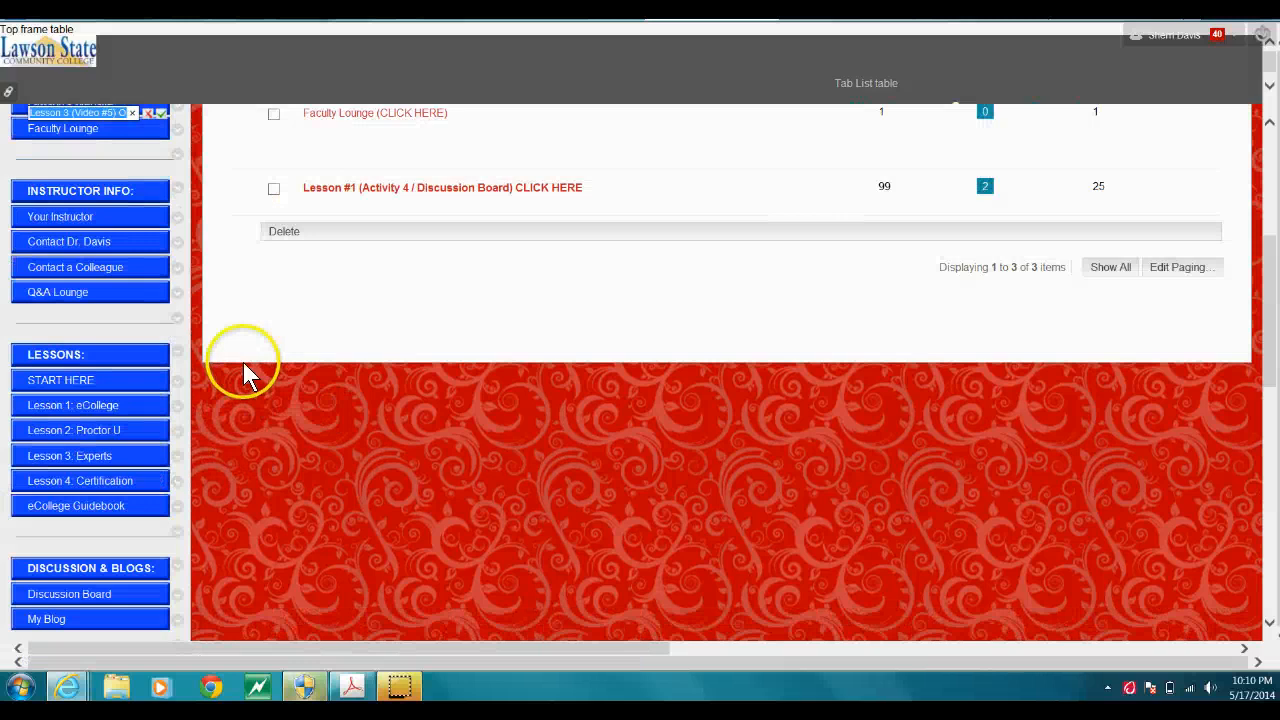
{"action": "left_click_drag", "start_coordinate": [1270, 345], "coordinate": [1249, 486]}
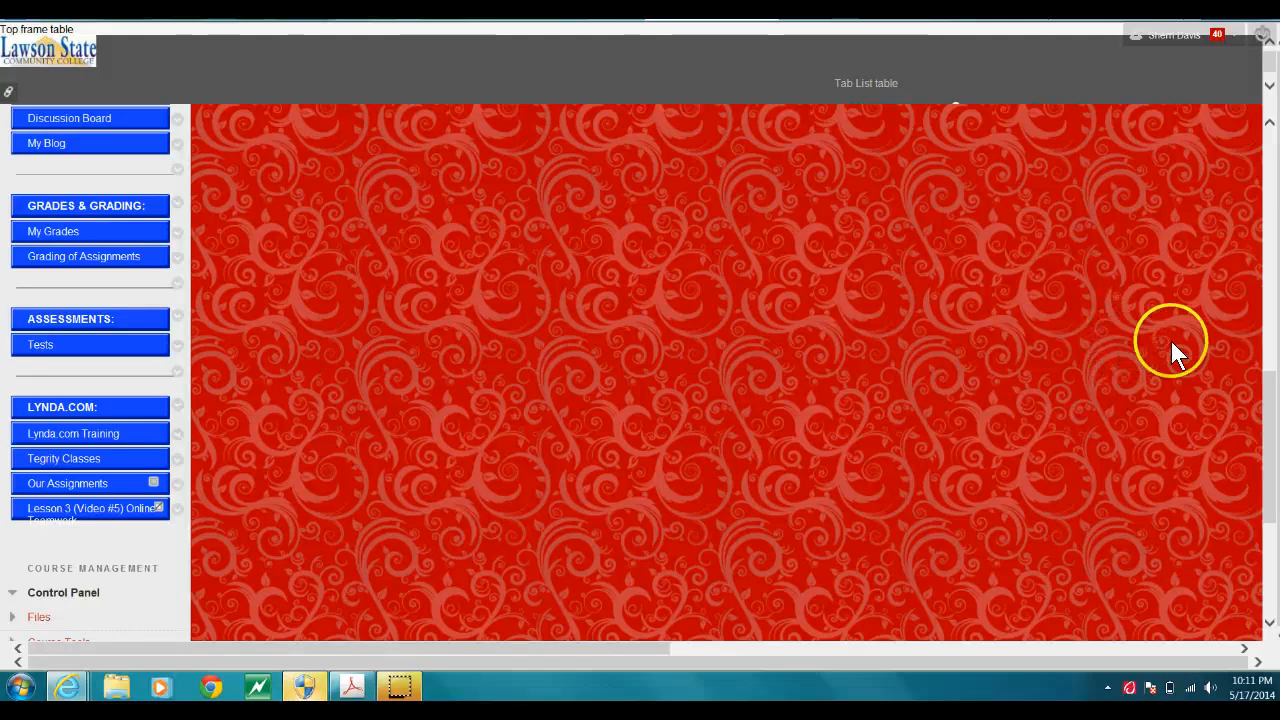
{"action": "left_click_drag", "start_coordinate": [1270, 451], "coordinate": [1270, 212]}
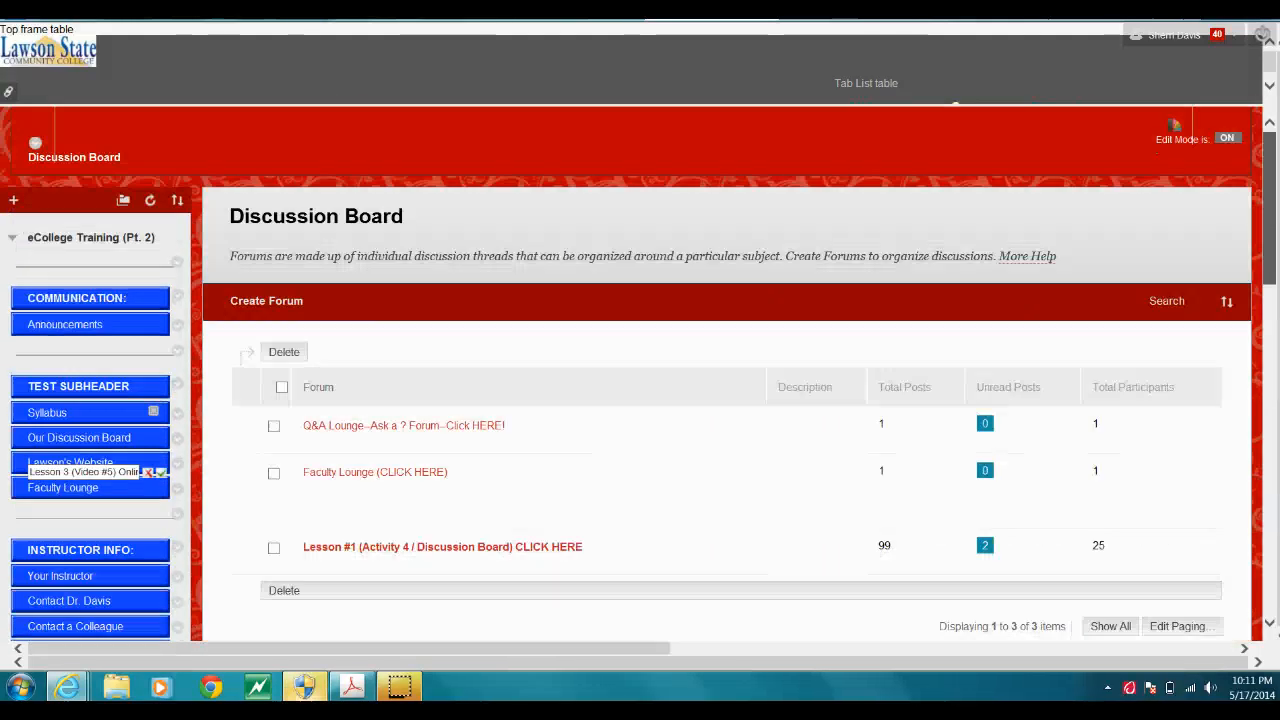
{"action": "left_click", "coordinate": [116, 471]}
{"action": "left_click", "coordinate": [118, 471]}
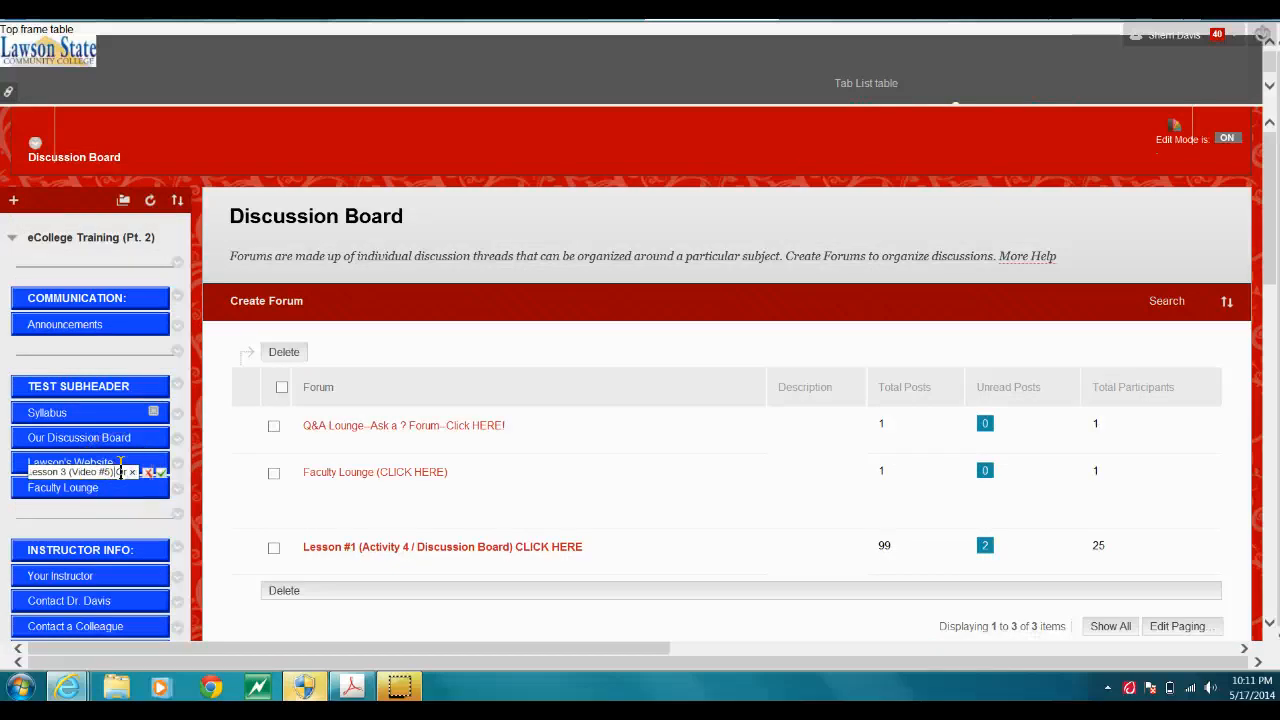
{"action": "key", "text": "Delete"}
{"action": "key", "text": "Delete"}
{"action": "key", "text": "Delete"}
{"action": "key", "text": "Delete"}
{"action": "key", "text": "Delete"}
{"action": "key", "text": "Delete"}
{"action": "key", "text": "Delete"}
{"action": "key", "text": "Delete"}
{"action": "key", "text": "Delete"}
{"action": "key", "text": "Delete"}
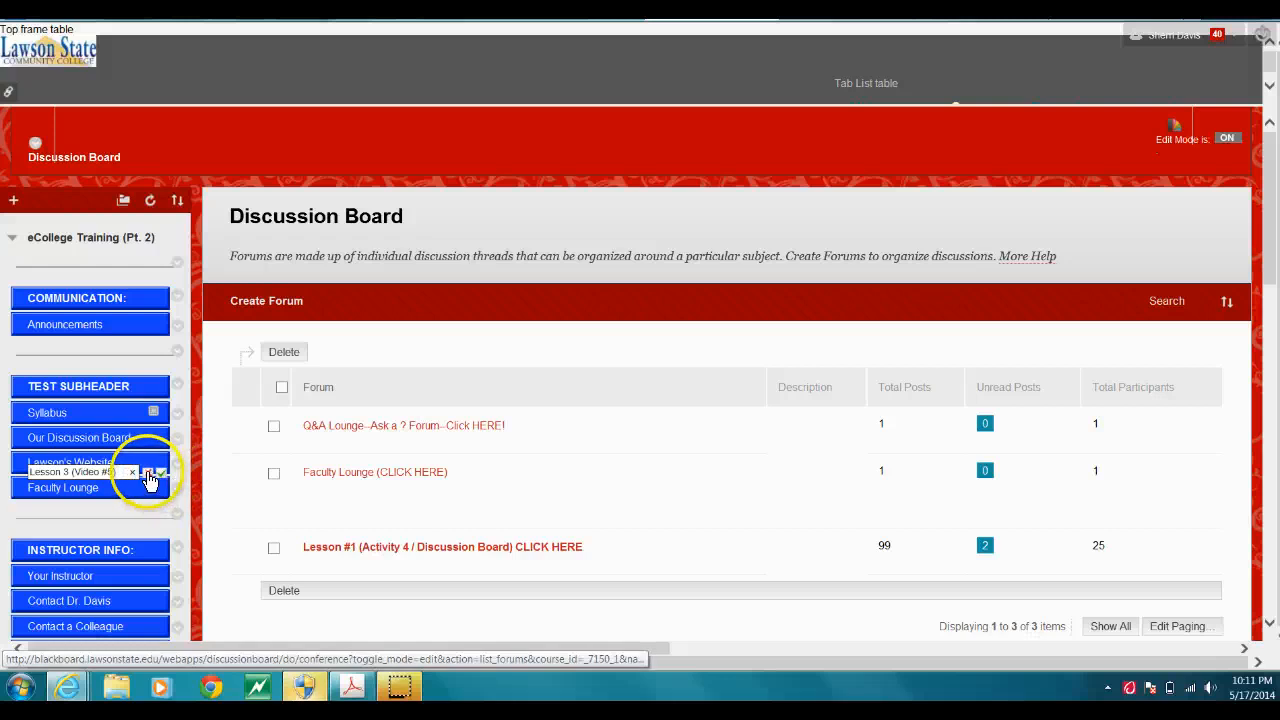
{"action": "left_click", "coordinate": [148, 471]}
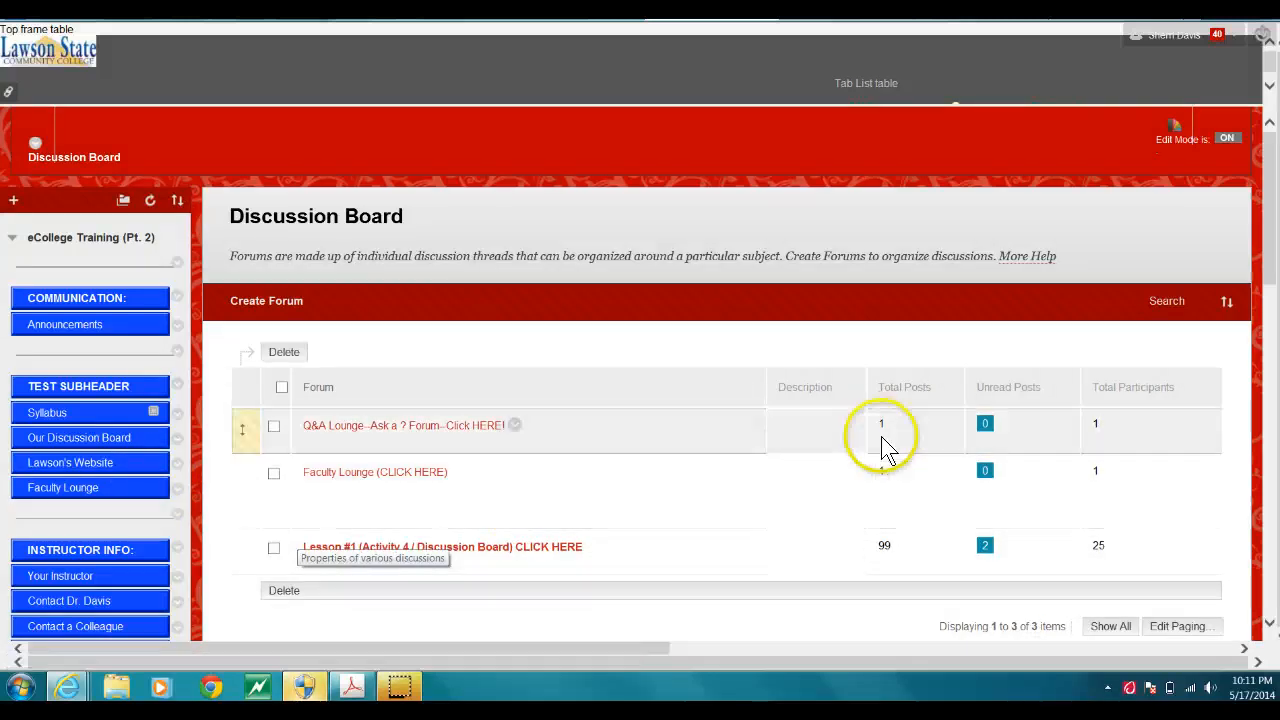
{"action": "mouse_move", "coordinate": [1269, 246]}
{"action": "left_mouse_down"}
{"action": "mouse_move", "coordinate": [1269, 338]}
{"action": "mouse_move", "coordinate": [1269, 246]}
{"action": "left_mouse_up"}
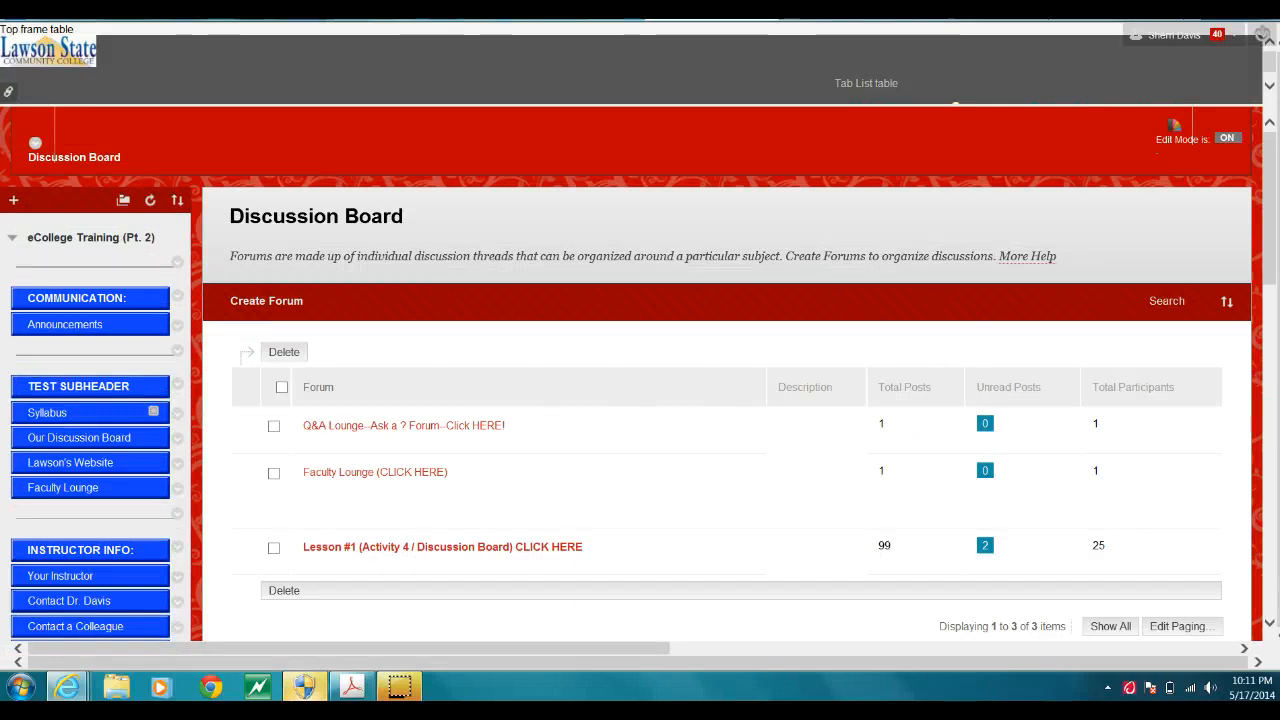